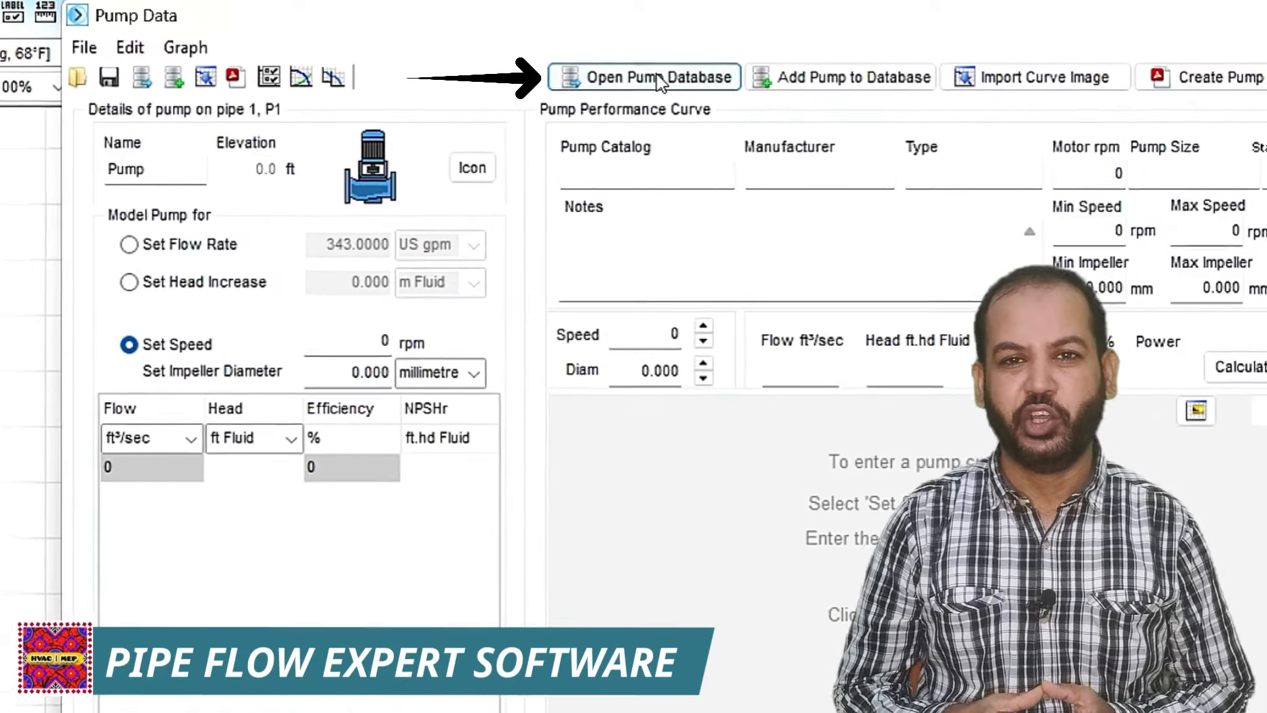
Search the pump database for pumps delivering 343 US gpm at 363.11 ft Fluid head and compare the curves of the filtered results.
click(691, 82)
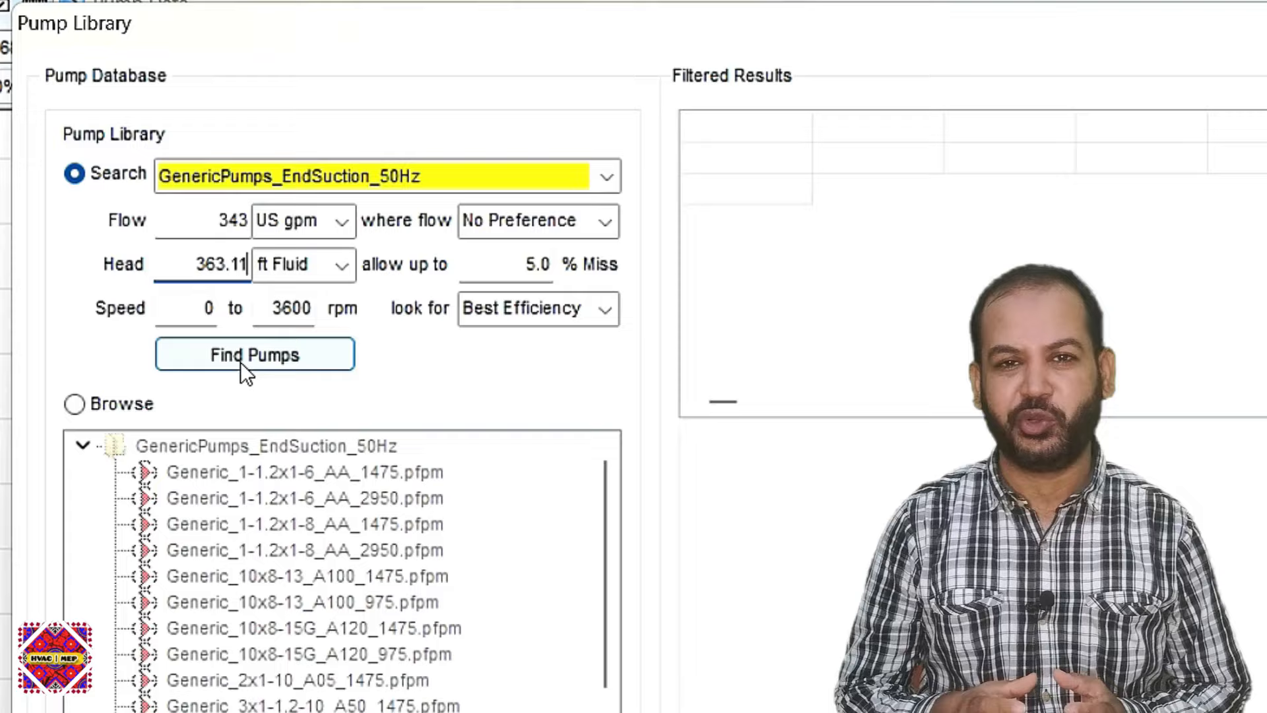
click(241, 363)
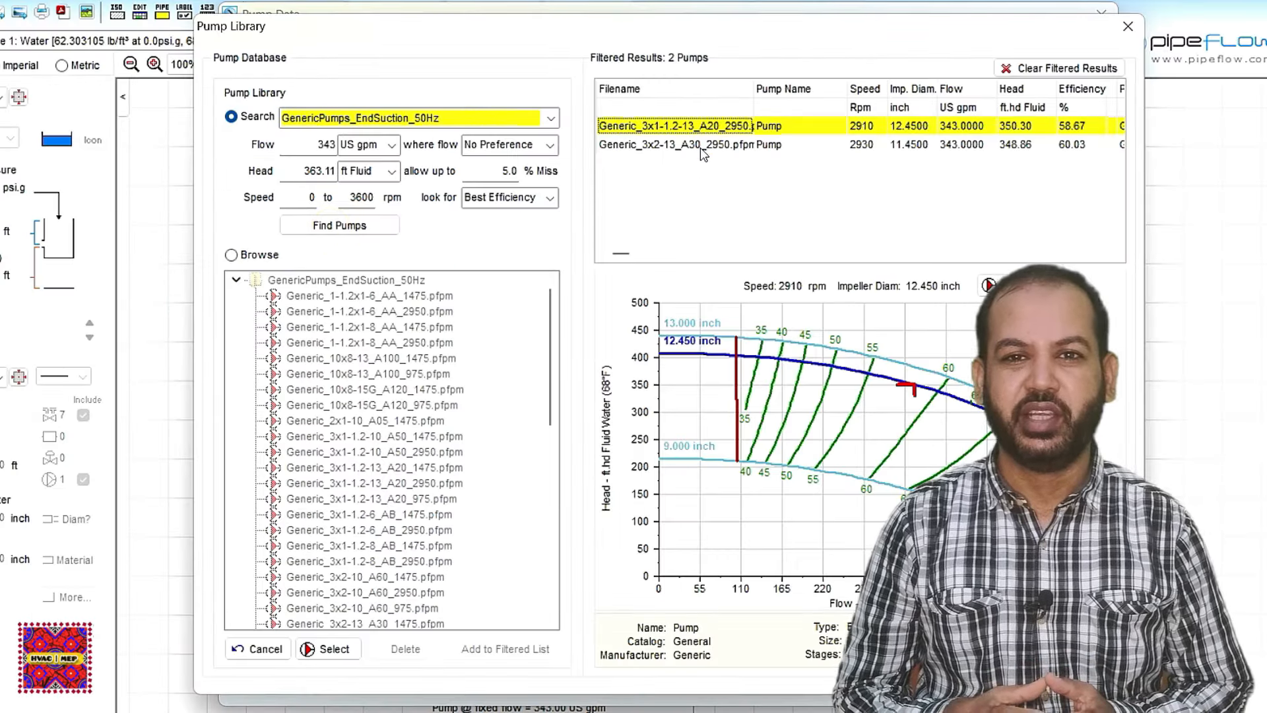
click(702, 145)
click(698, 125)
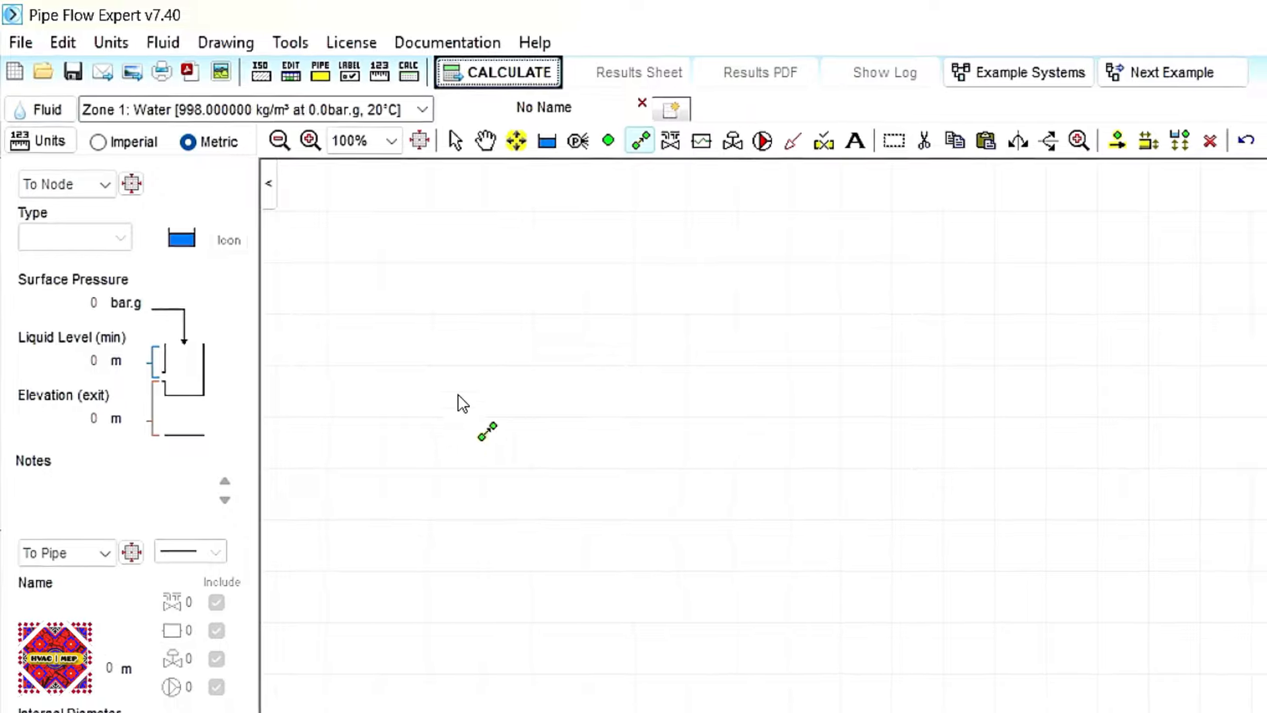
Open the saved pipe network file T from the Pipe Flow Videos for lerning folder.
click(26, 39)
click(73, 106)
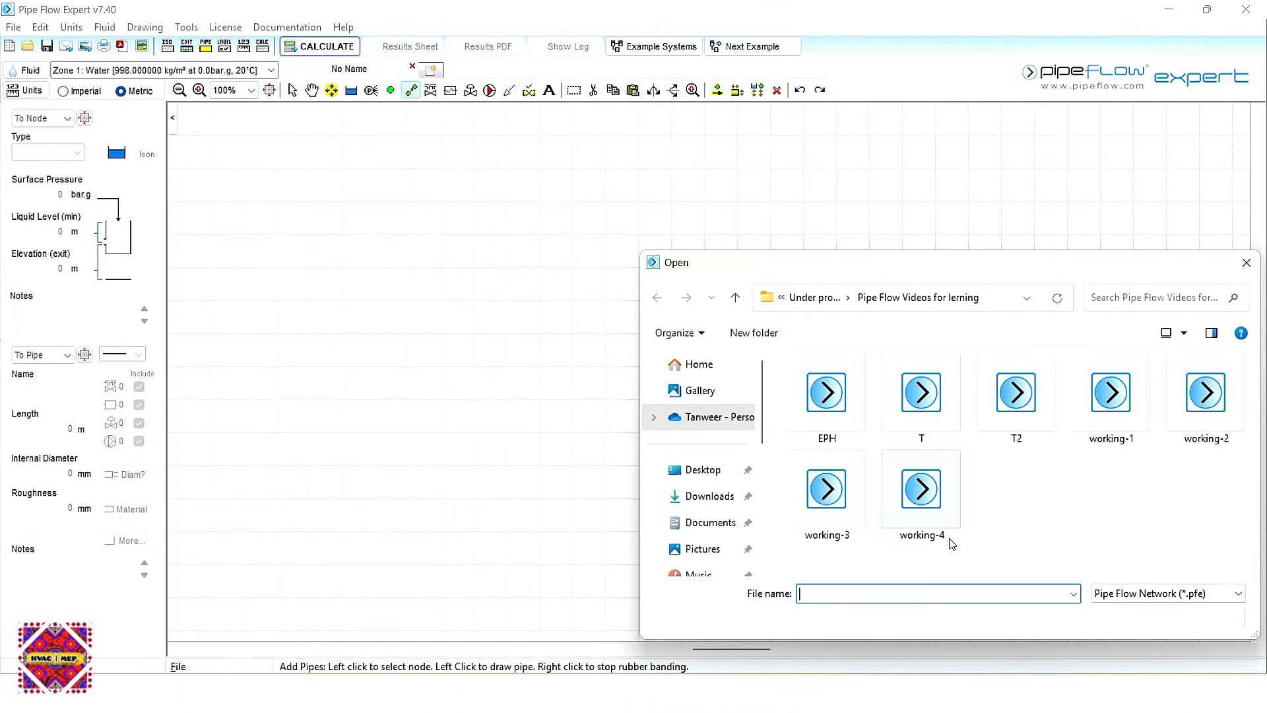
click(933, 400)
double_click(932, 401)
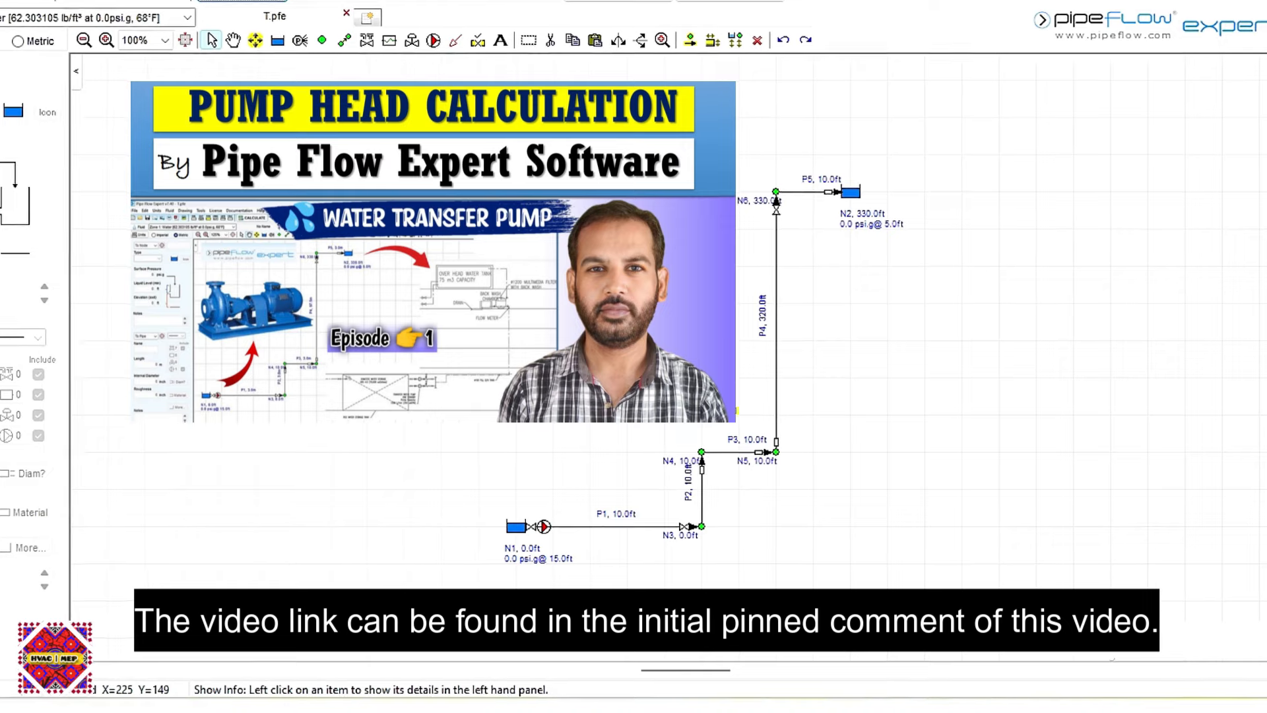
Change the icon of the pump on pipe P1 to the vertical inline pump in blue and save the pump to the pipe.
mouse_move(528, 529)
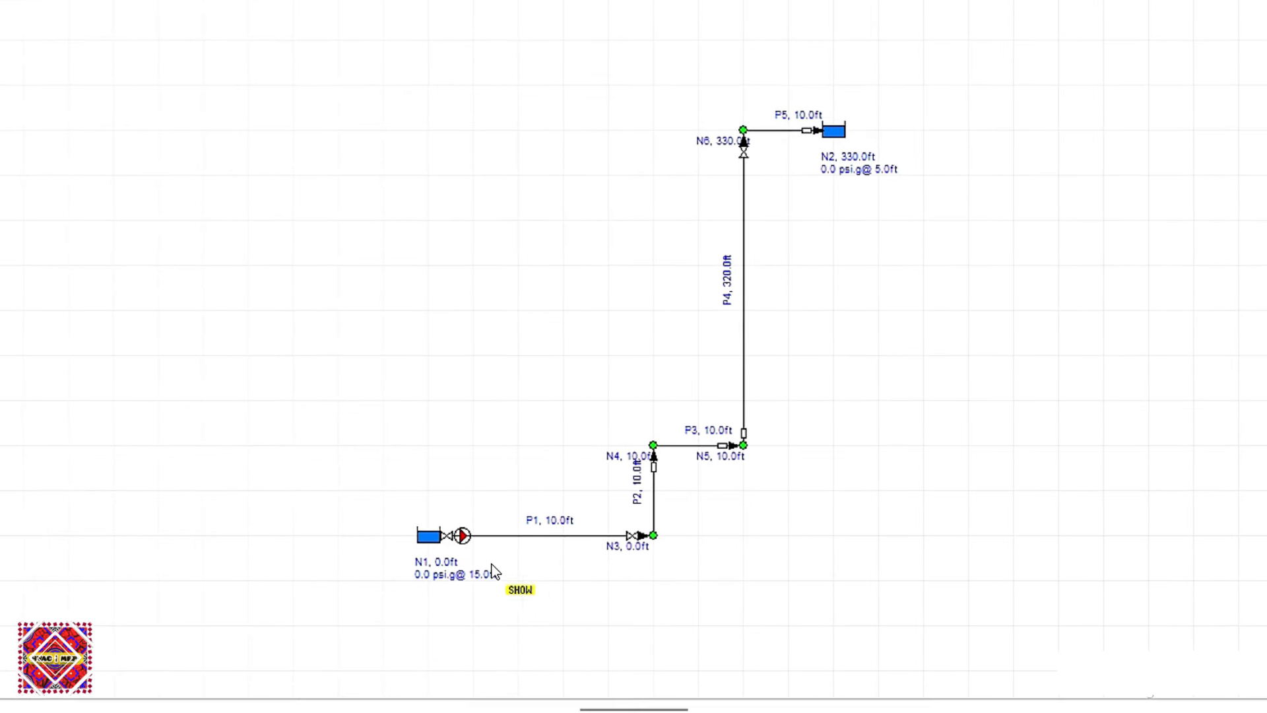
mouse_move(466, 548)
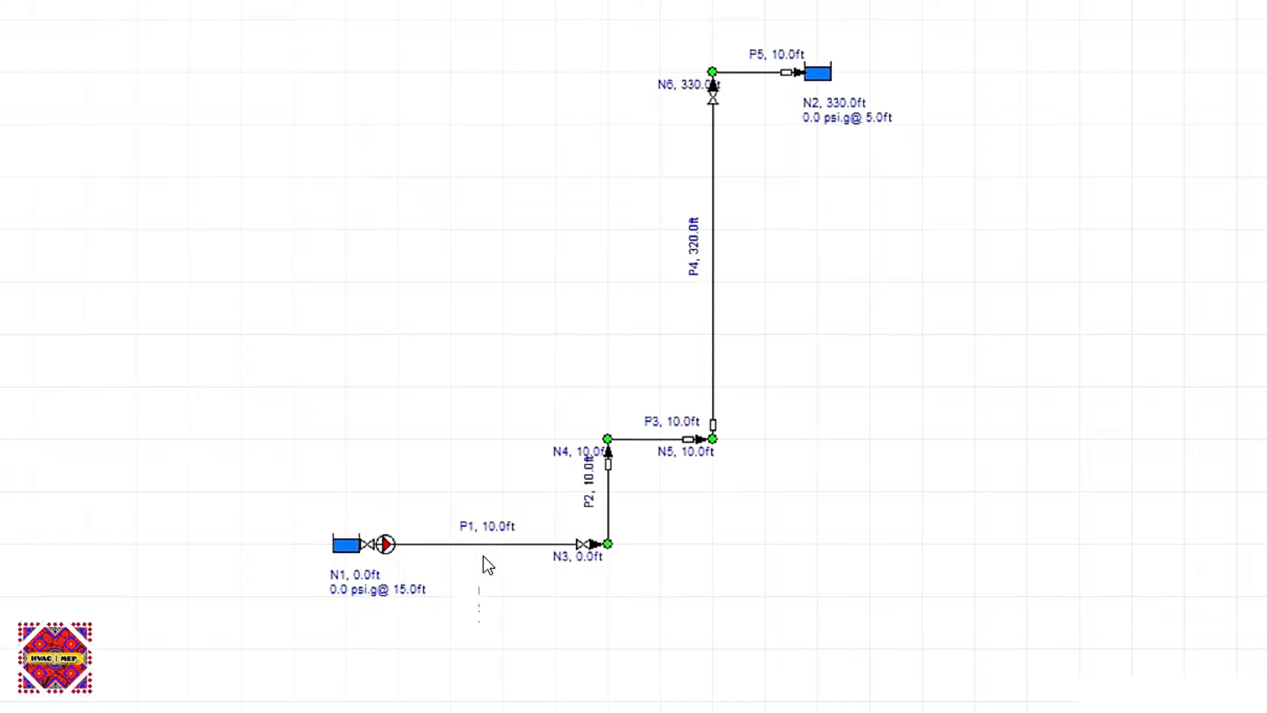
mouse_move(381, 552)
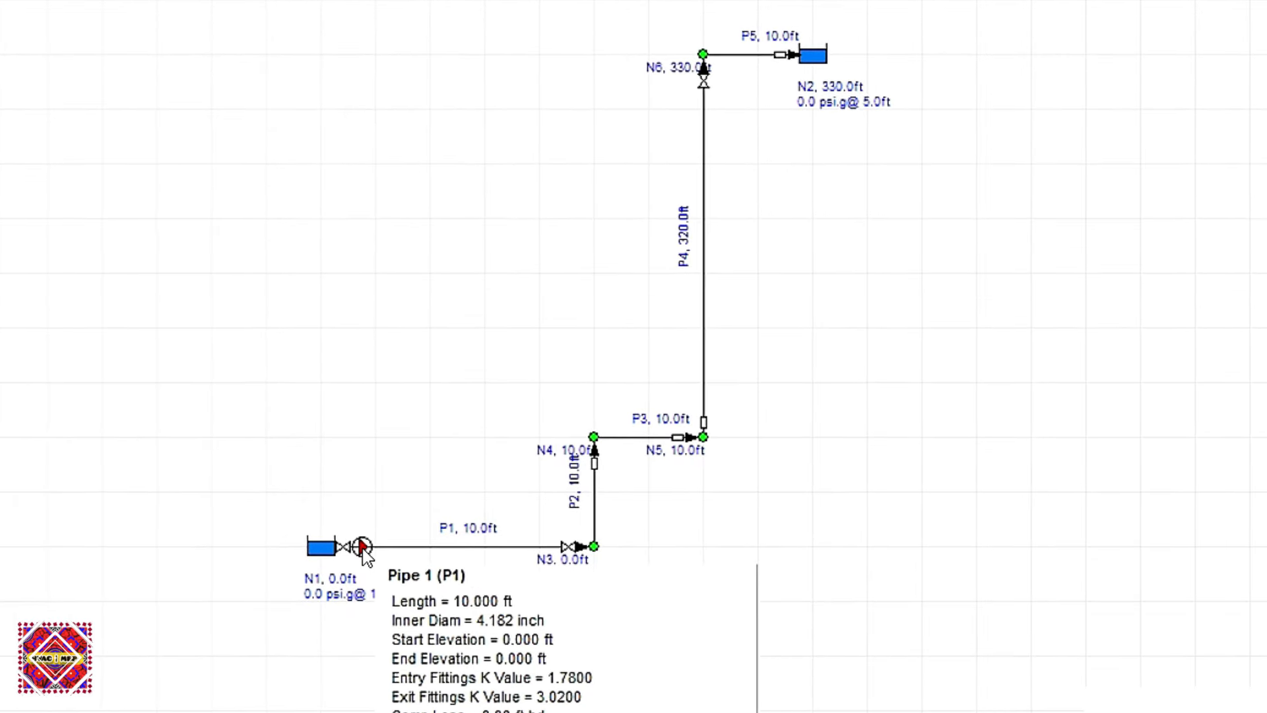
double_click(359, 505)
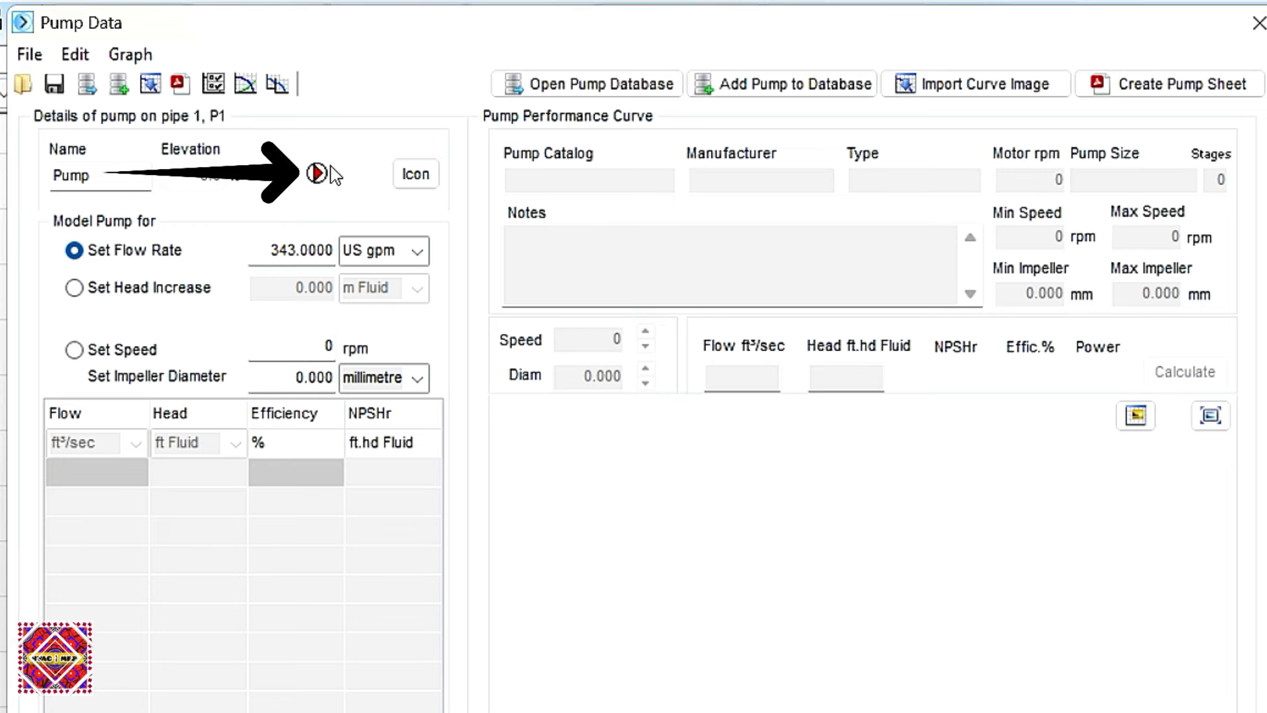
click(415, 175)
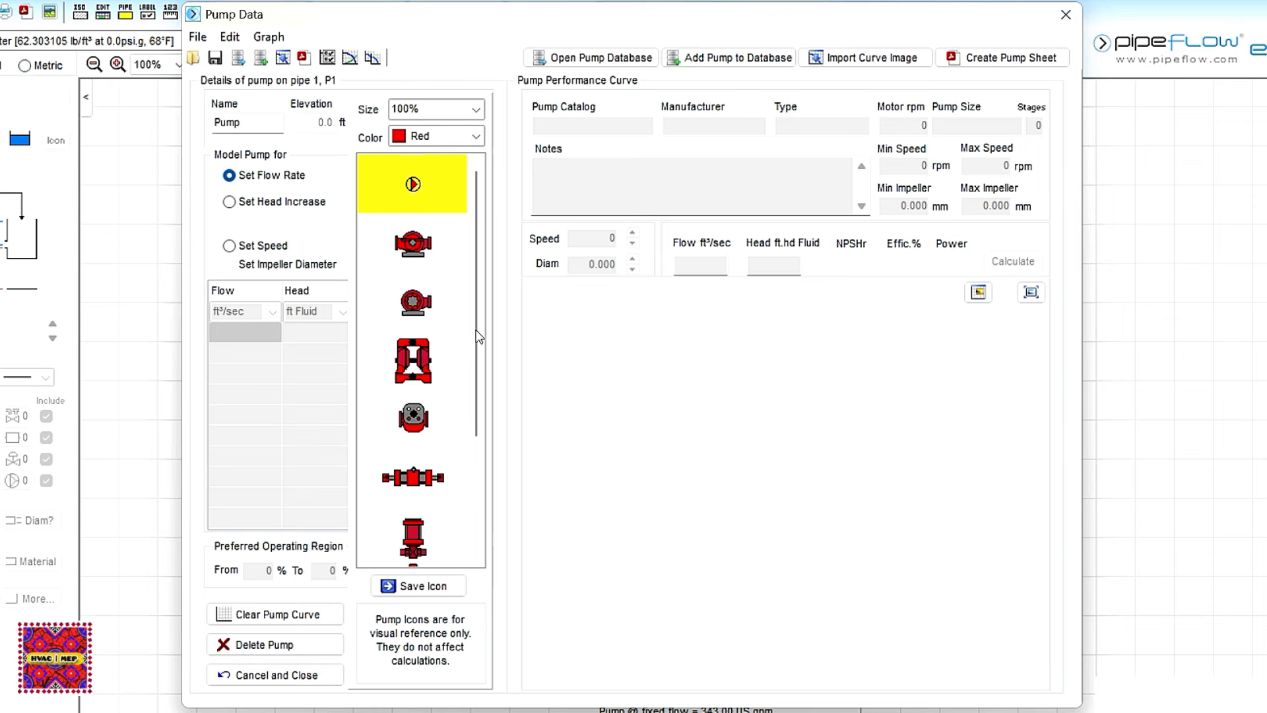
drag(476, 284, 488, 456)
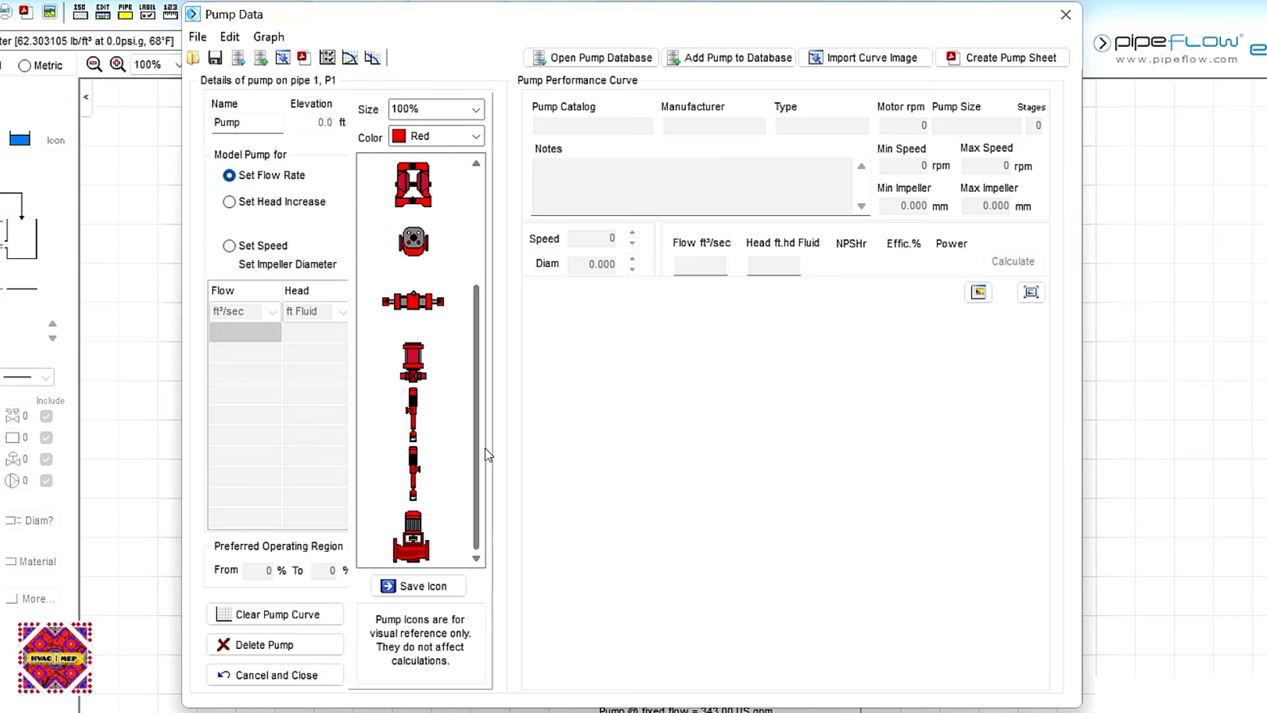
click(420, 543)
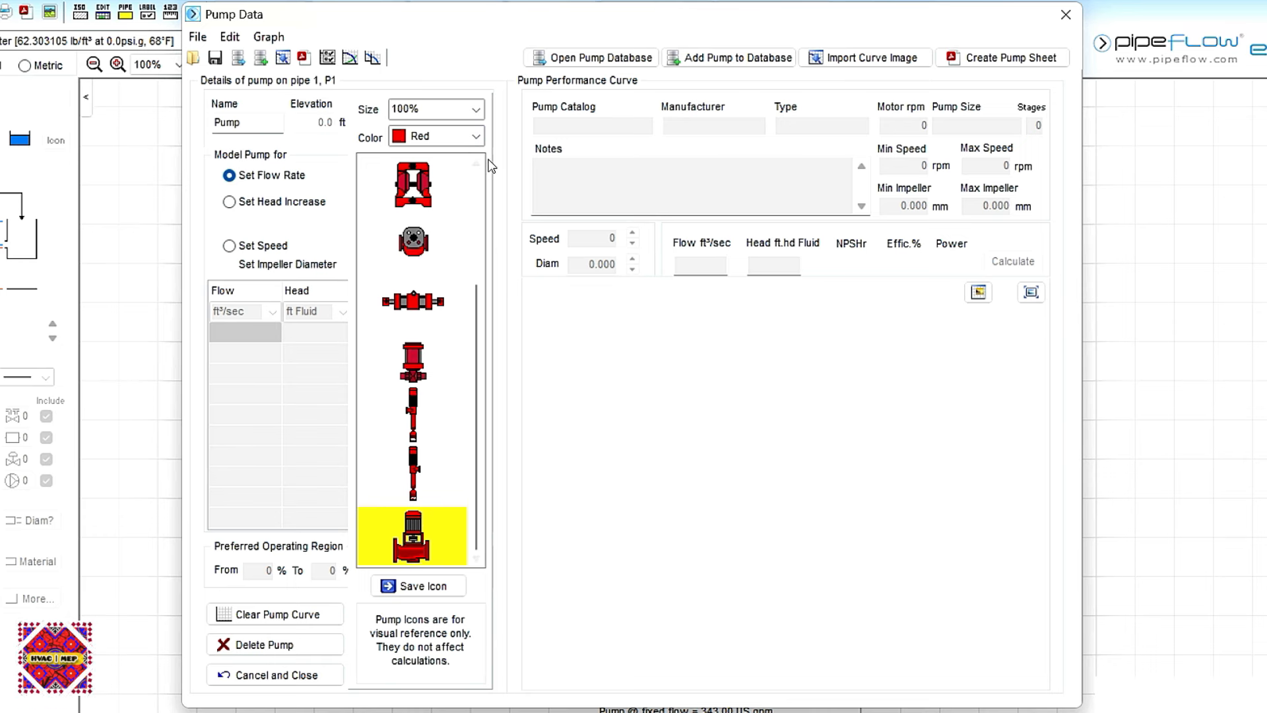
click(476, 136)
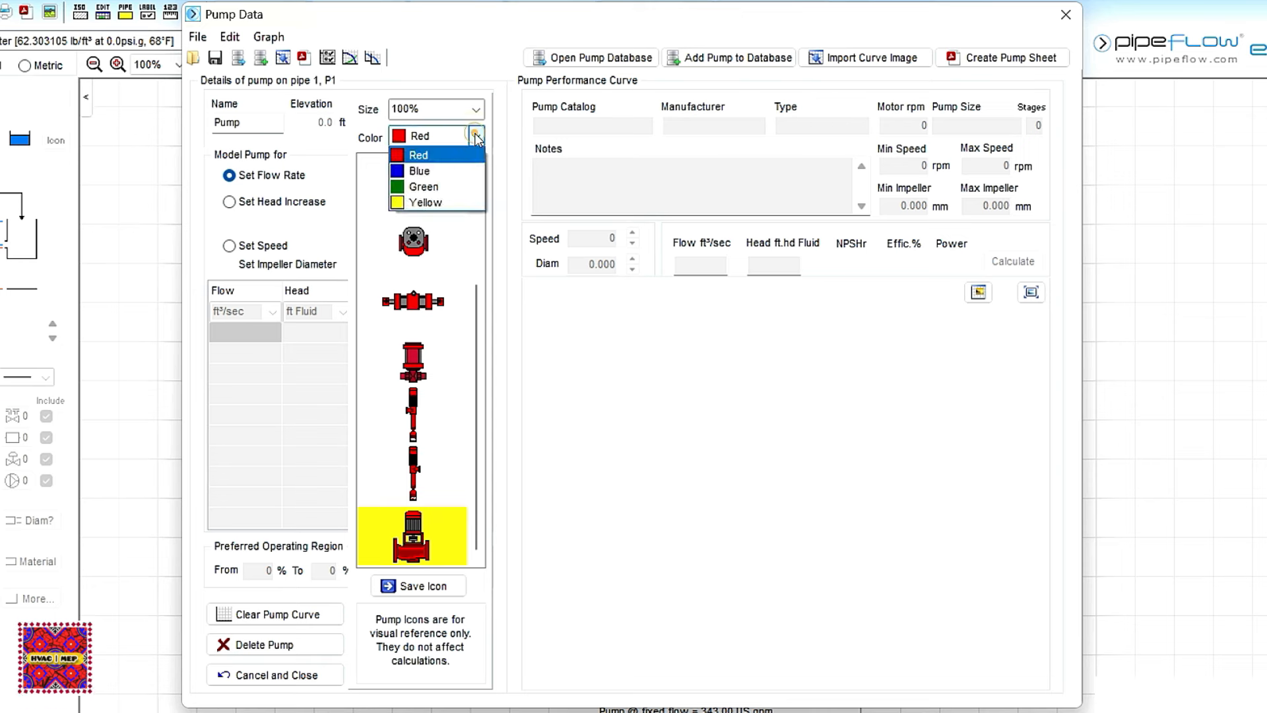
click(457, 169)
click(422, 586)
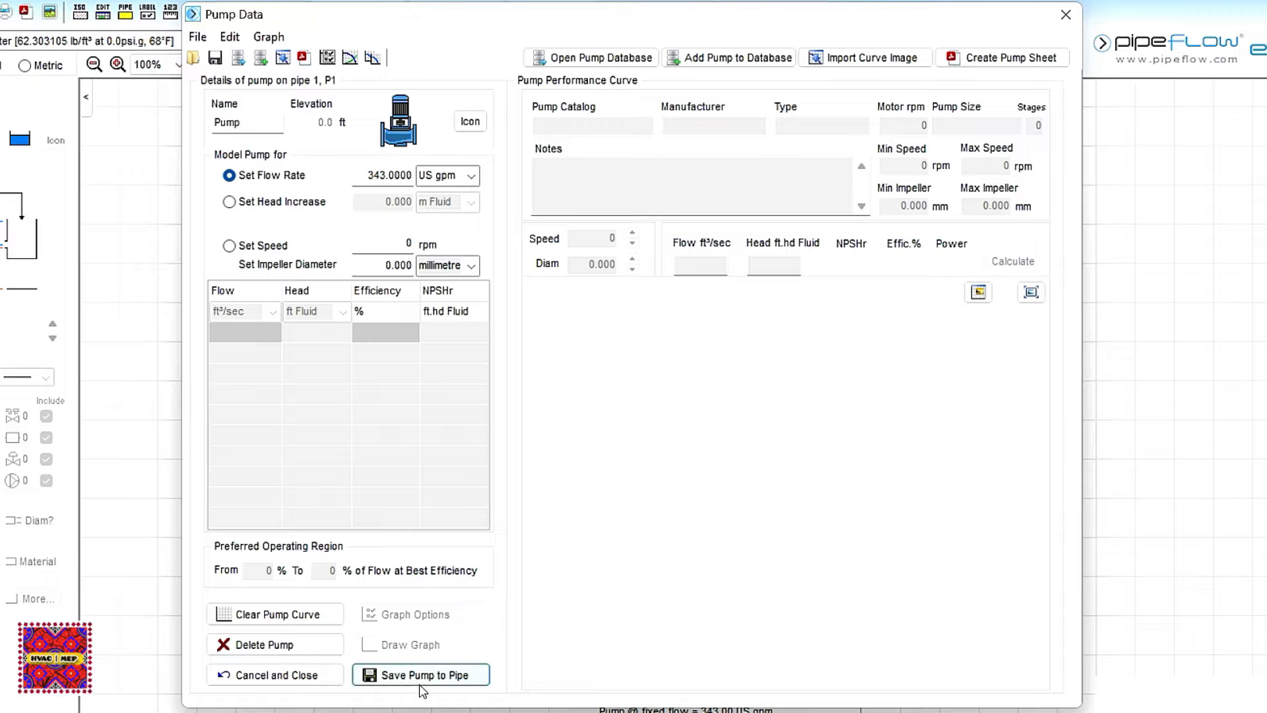
click(422, 675)
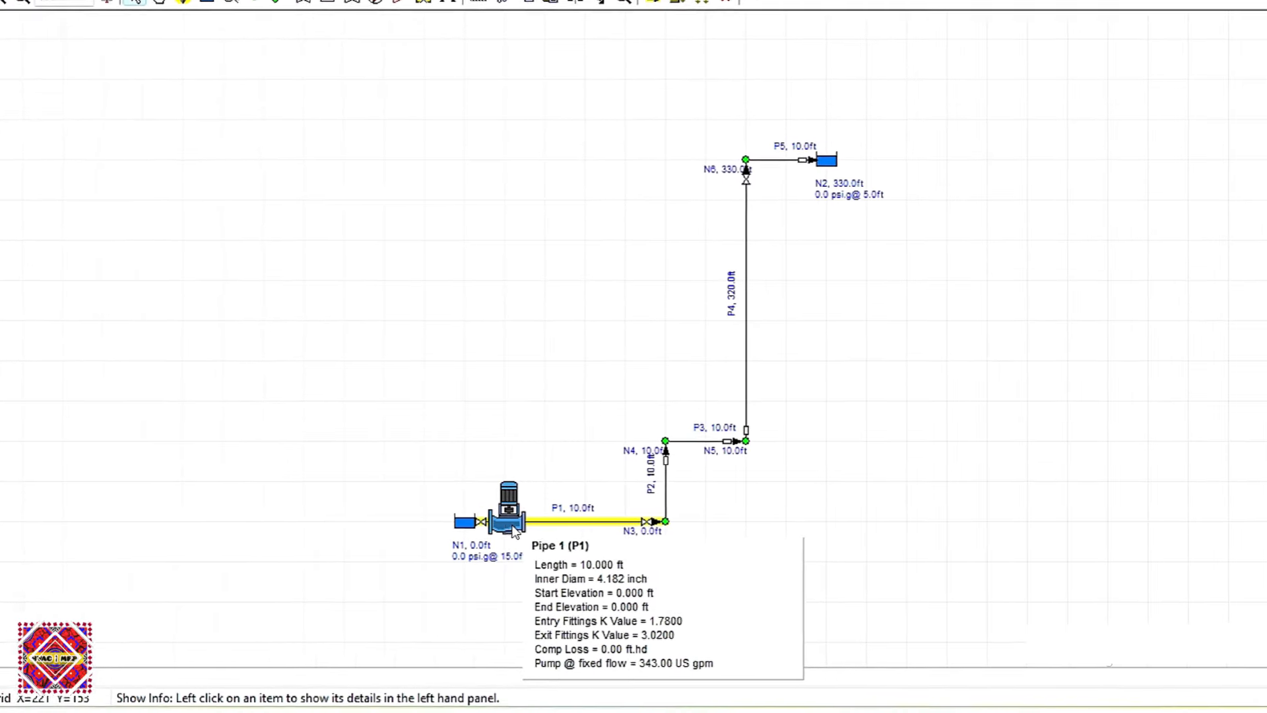
Switch the icon of the pump on P1 to the blue horizontal pump, second in the icon list, and save it to the pipe.
mouse_move(509, 524)
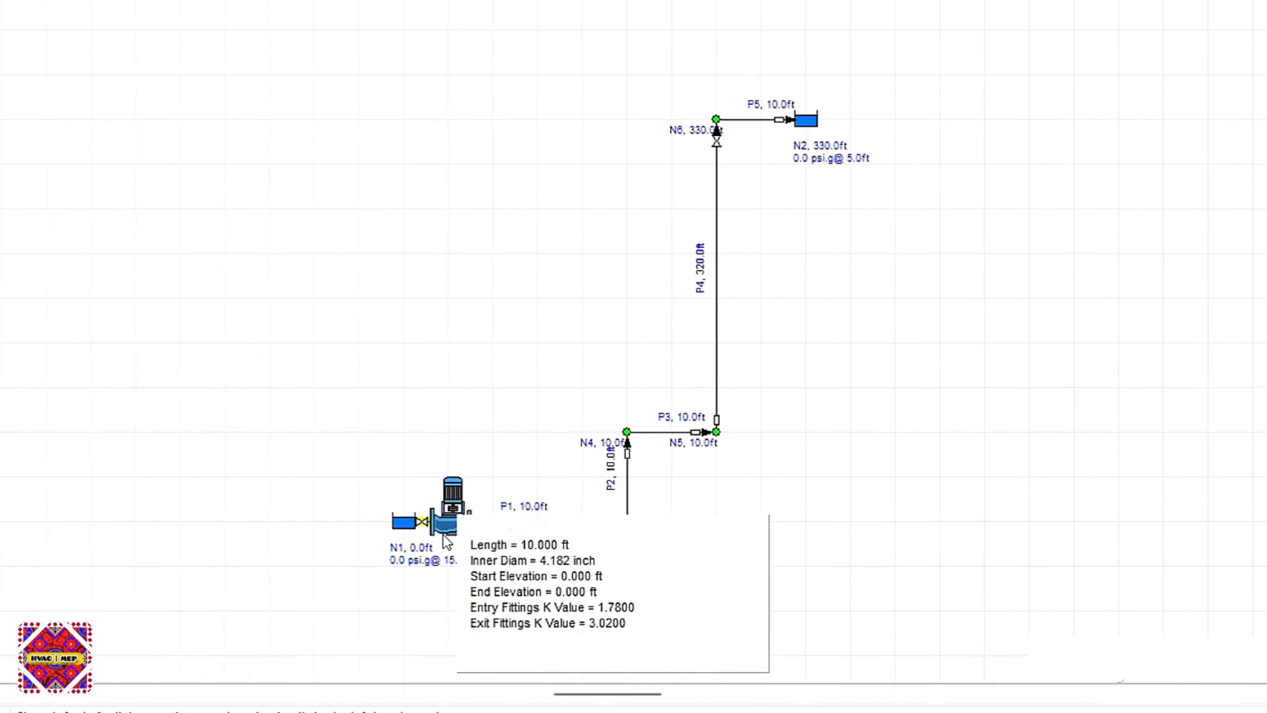
double_click(446, 528)
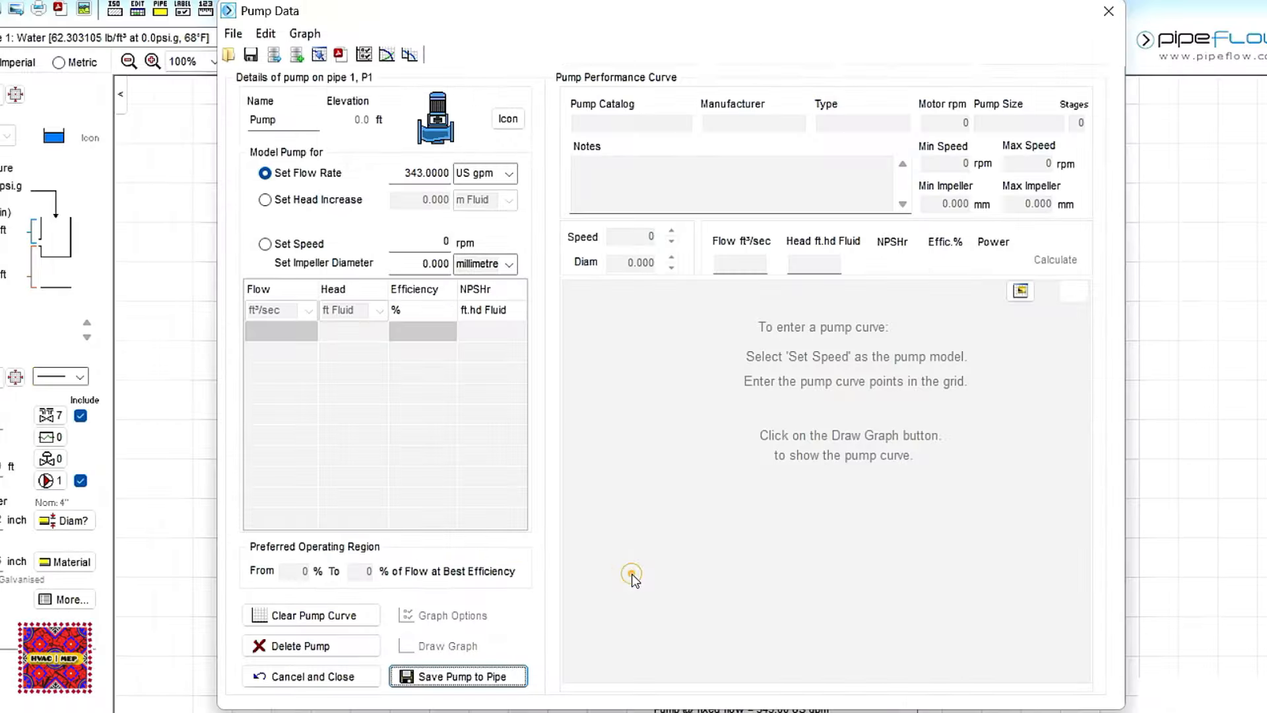
click(507, 119)
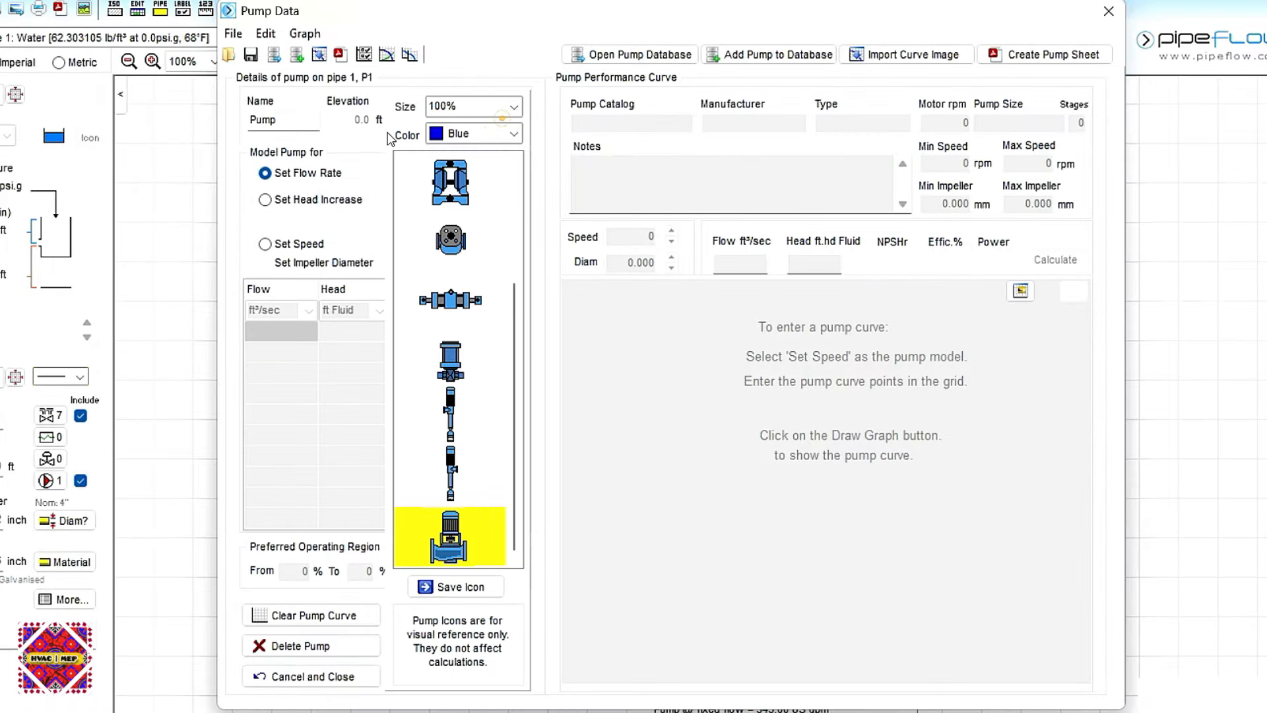
drag(515, 404, 509, 310)
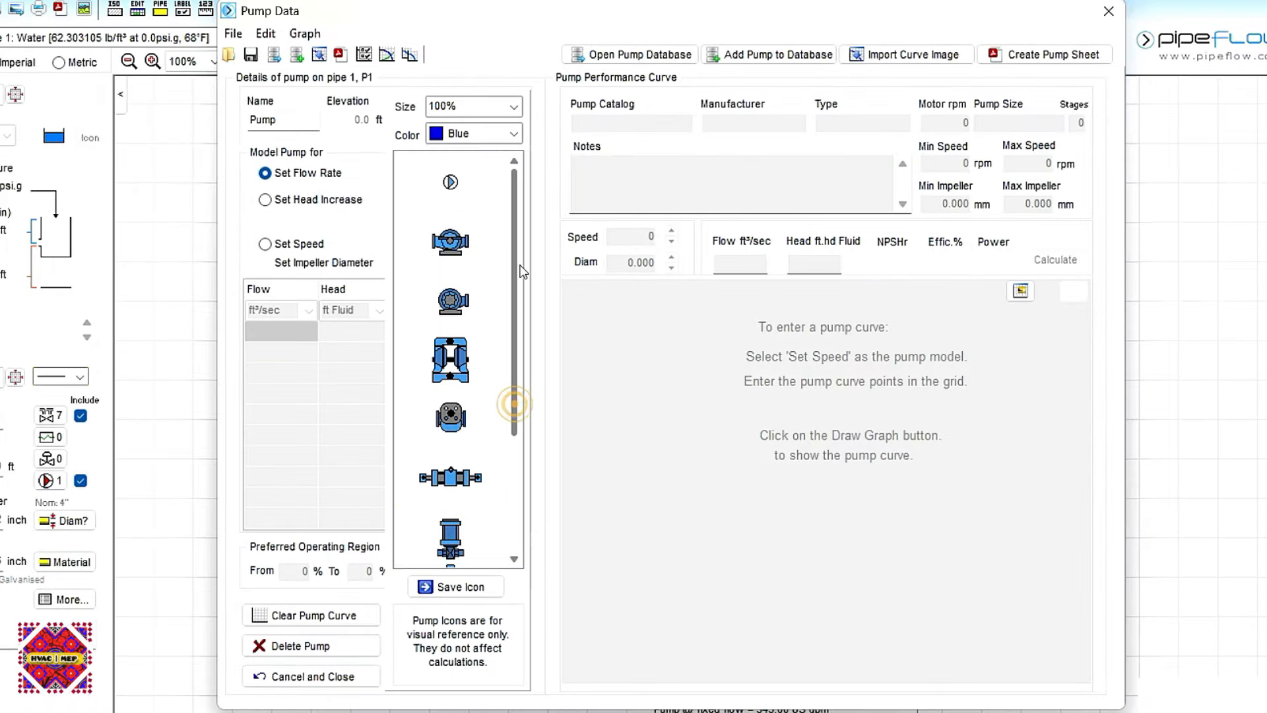
click(461, 240)
click(461, 586)
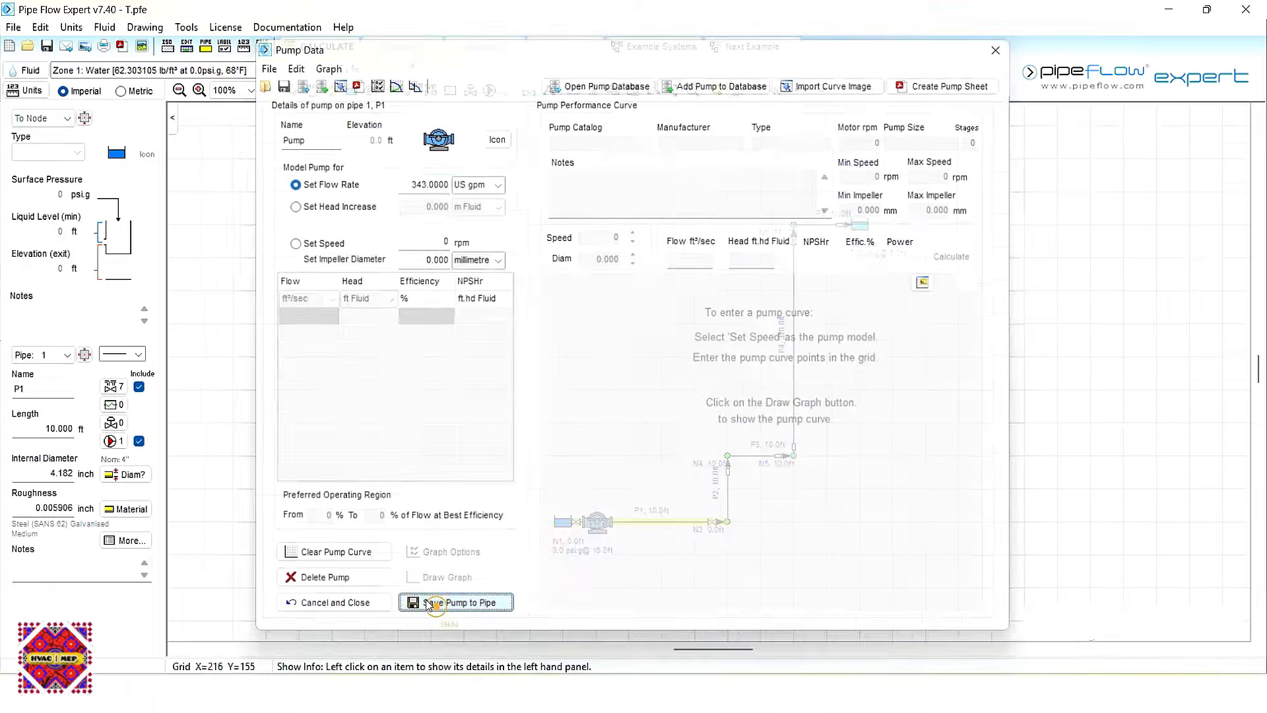
click(439, 678)
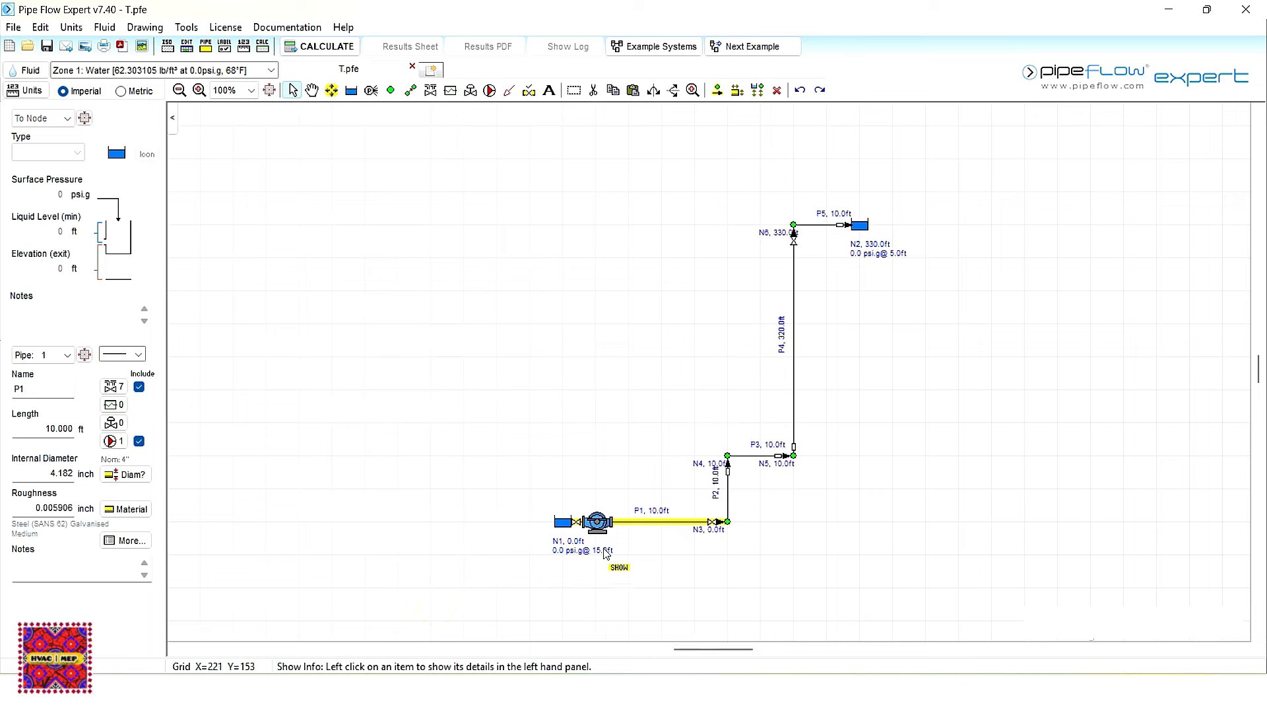
Set the icon of the pump on P1 back to the blue vertical inline pump and save the pump to the pipe.
click(598, 528)
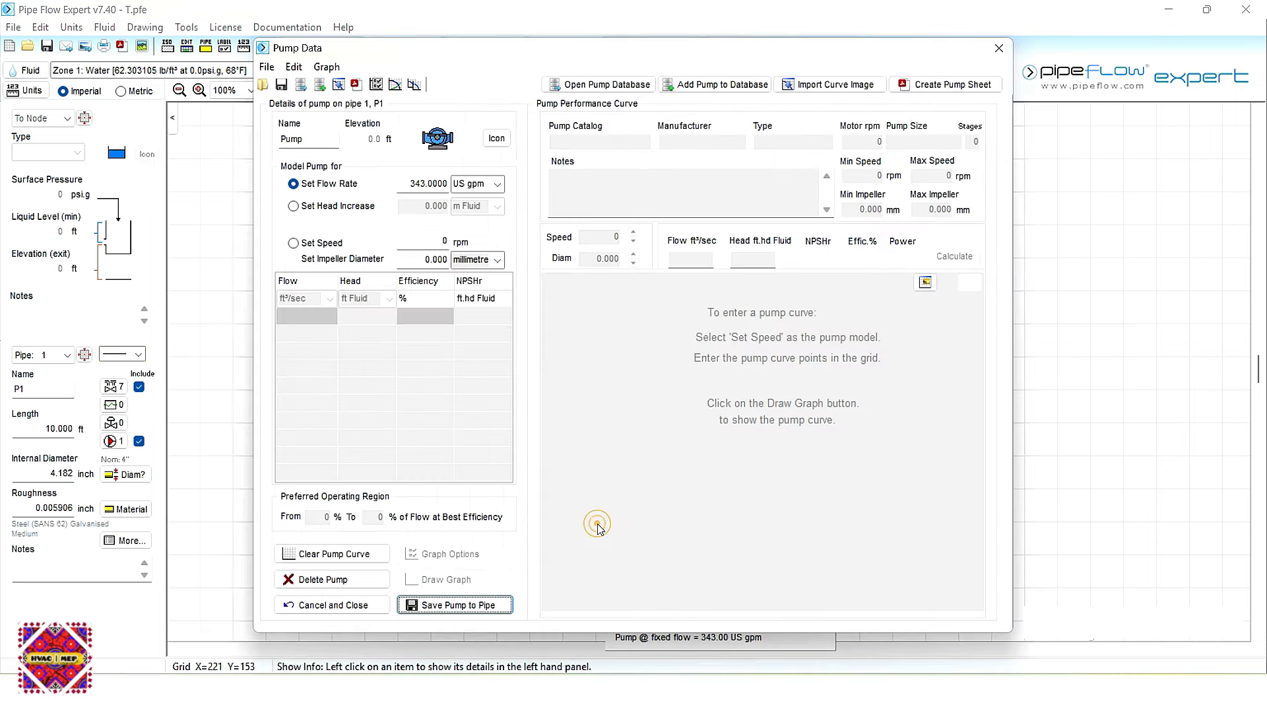
click(487, 138)
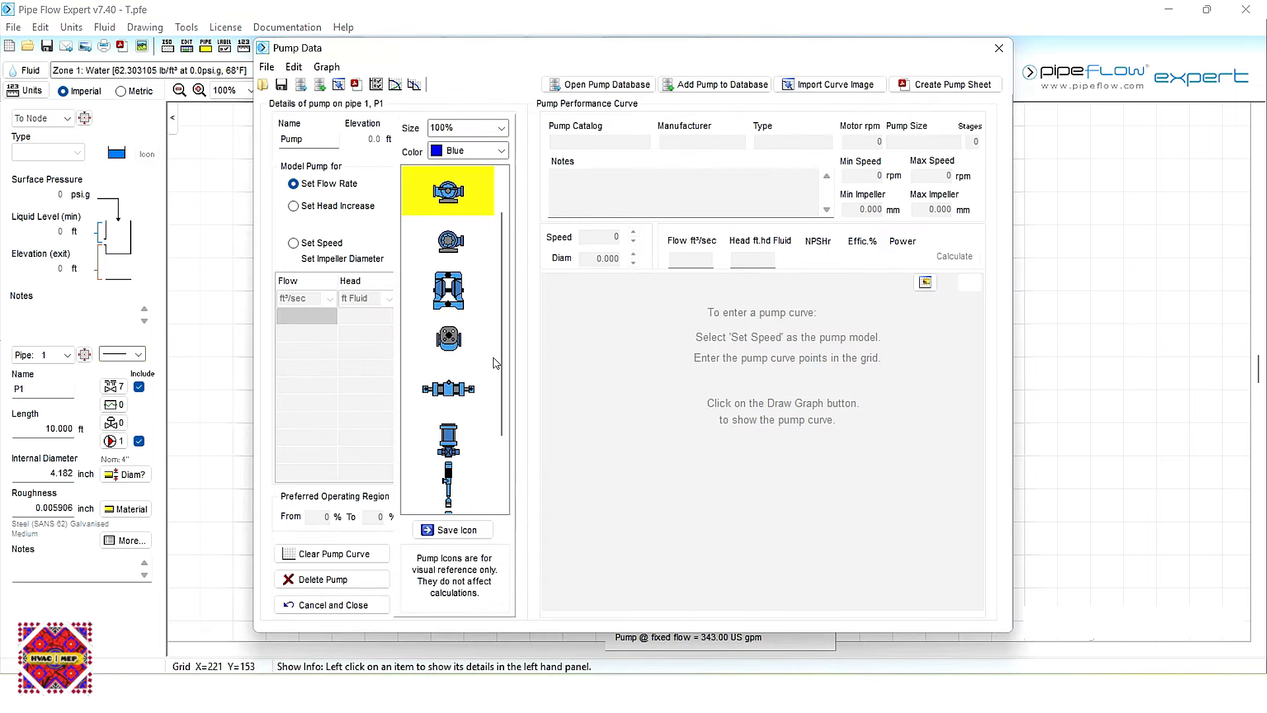
scroll(507, 370, down, 2)
click(453, 487)
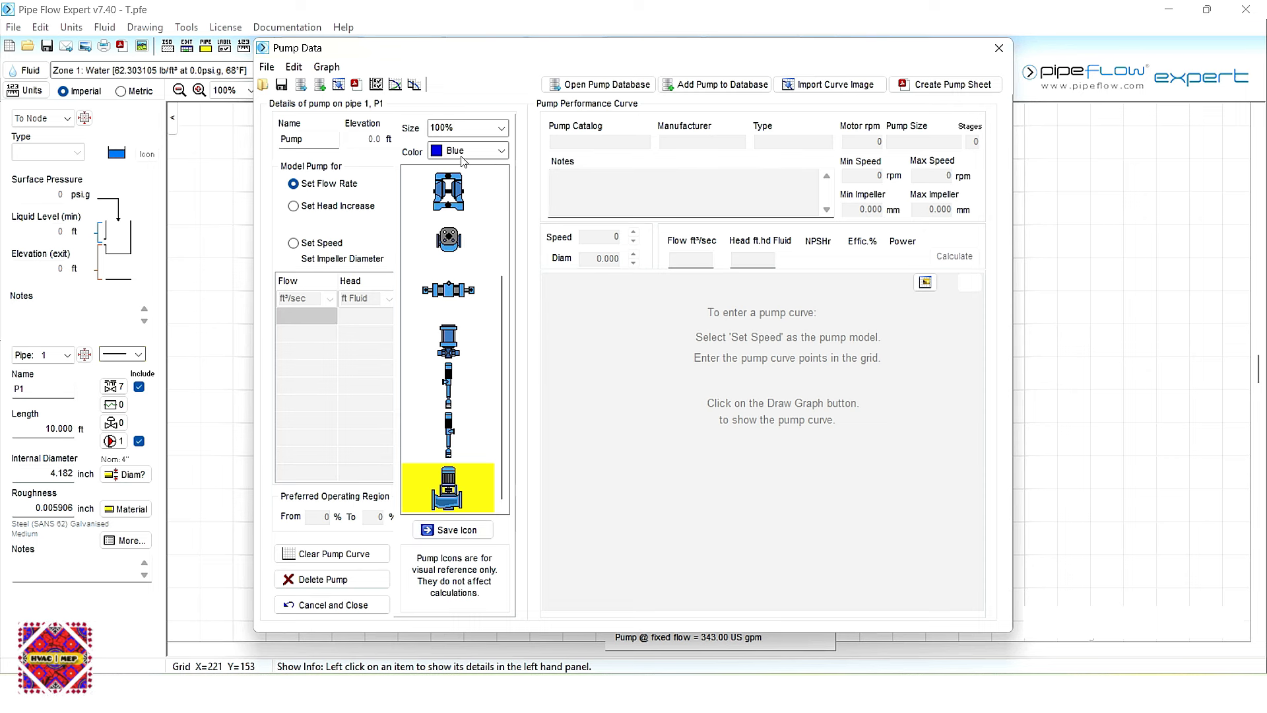
click(446, 531)
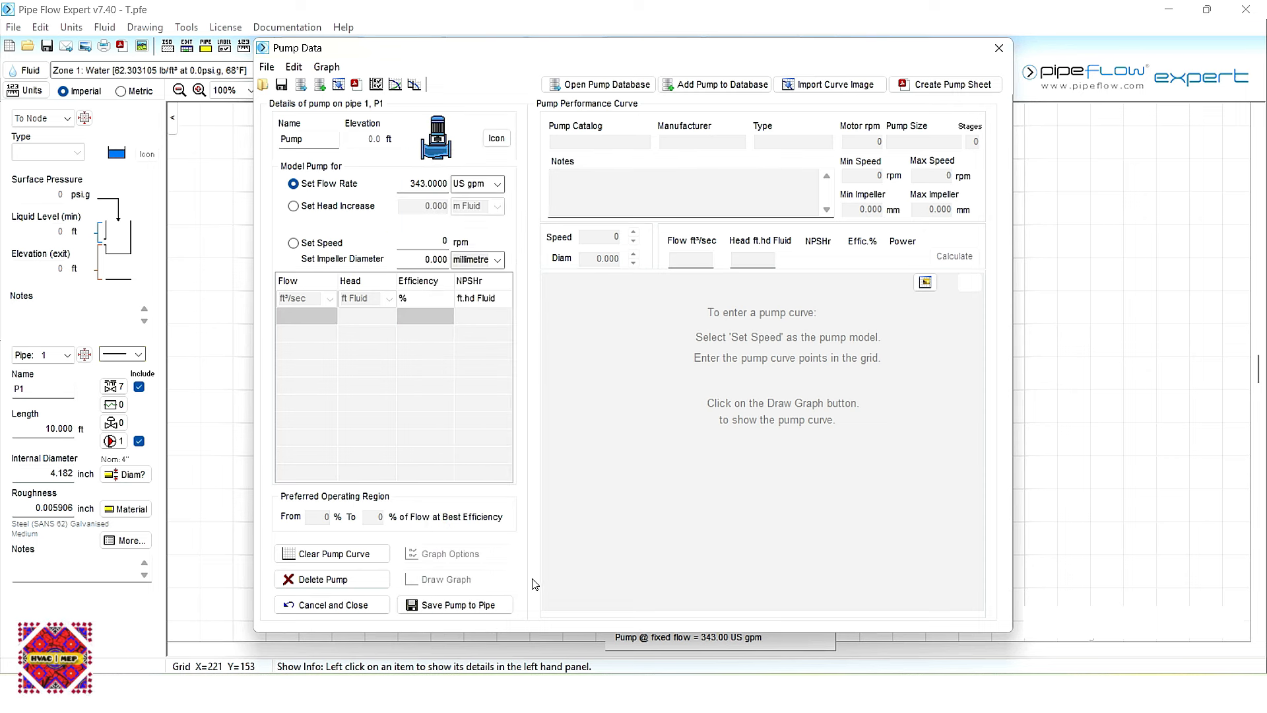
click(464, 610)
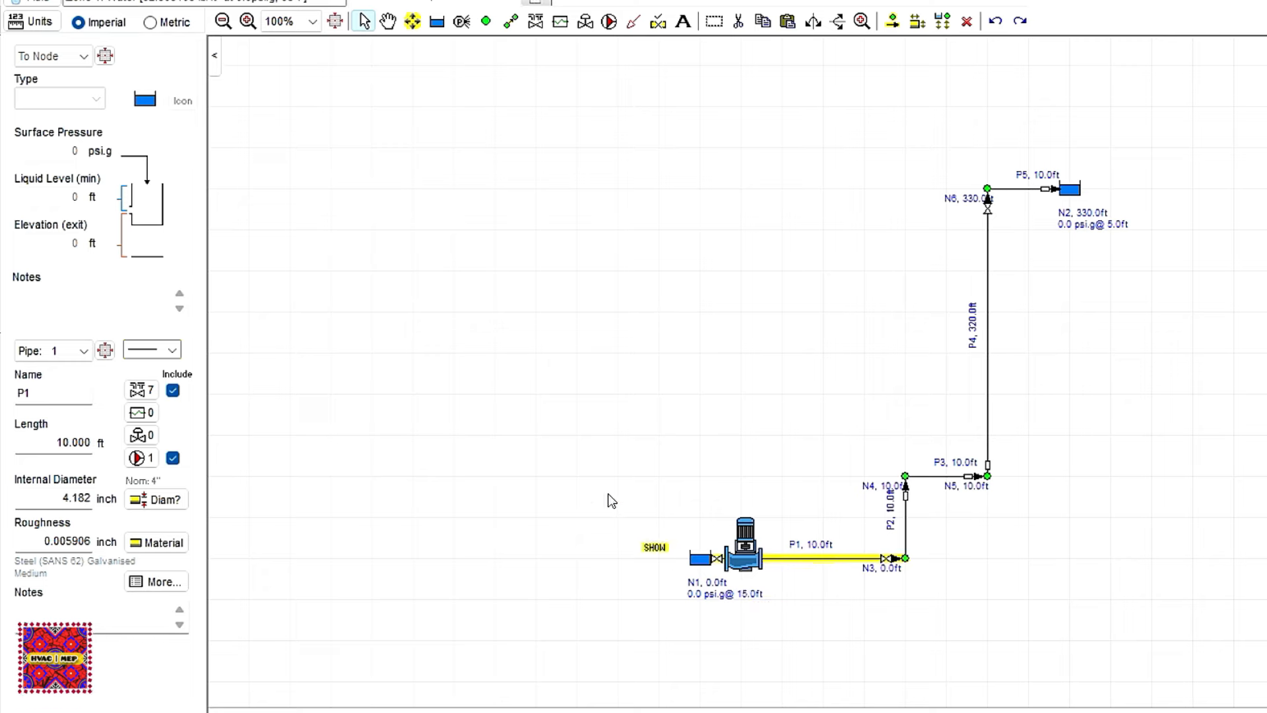
Move the labels of nodes N6, N5, N4 and N3 clear of the pipe lines and shift tank N1 horizontally away from node N3.
click(389, 23)
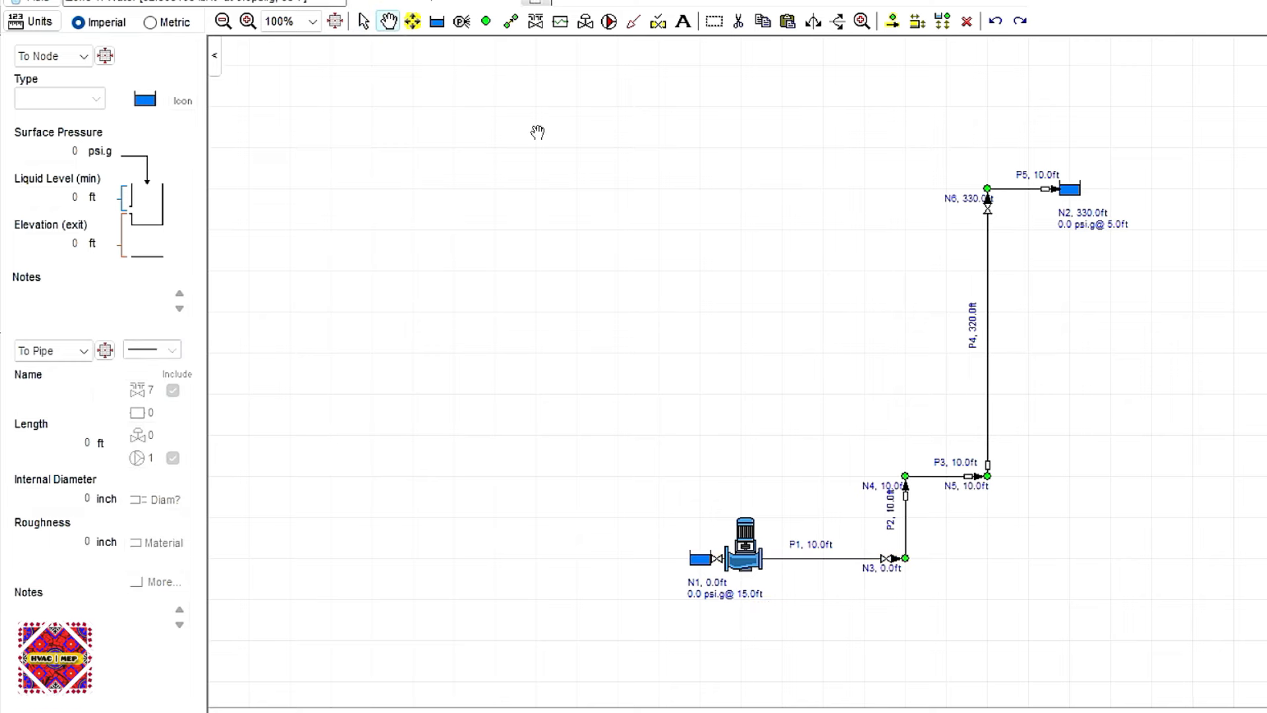
drag(933, 341, 851, 346)
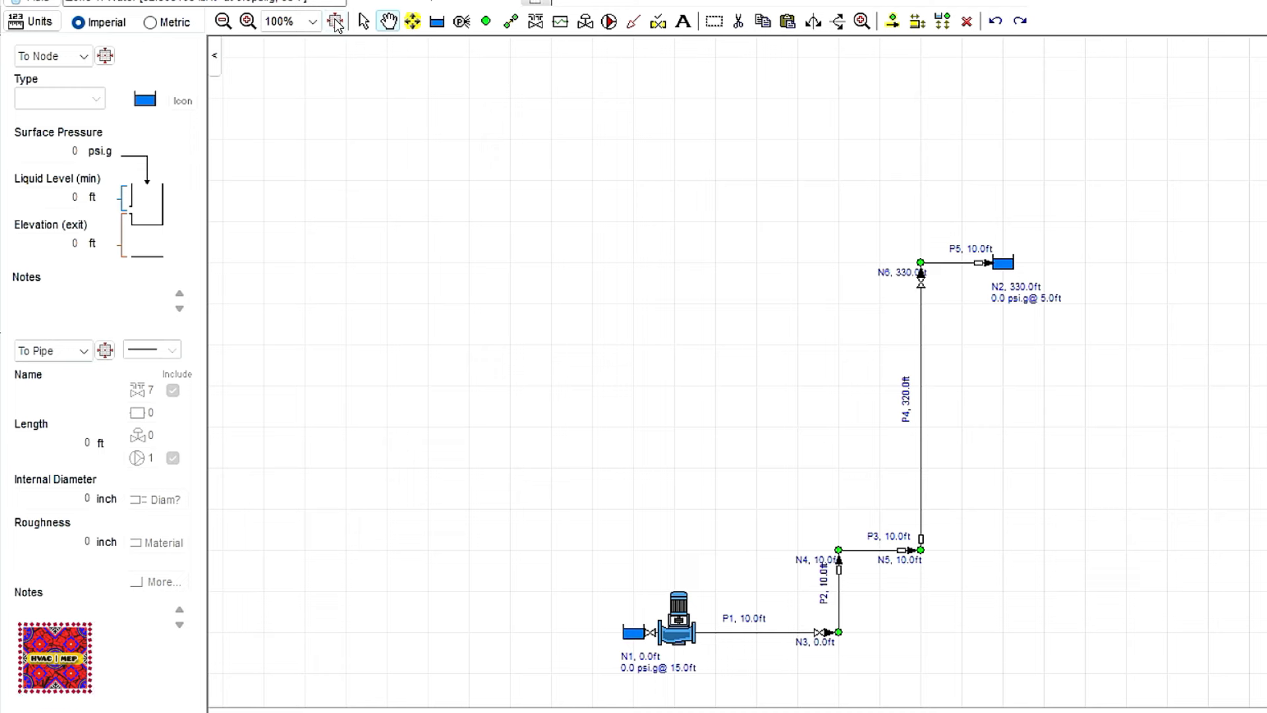
click(335, 21)
drag(971, 390, 673, 388)
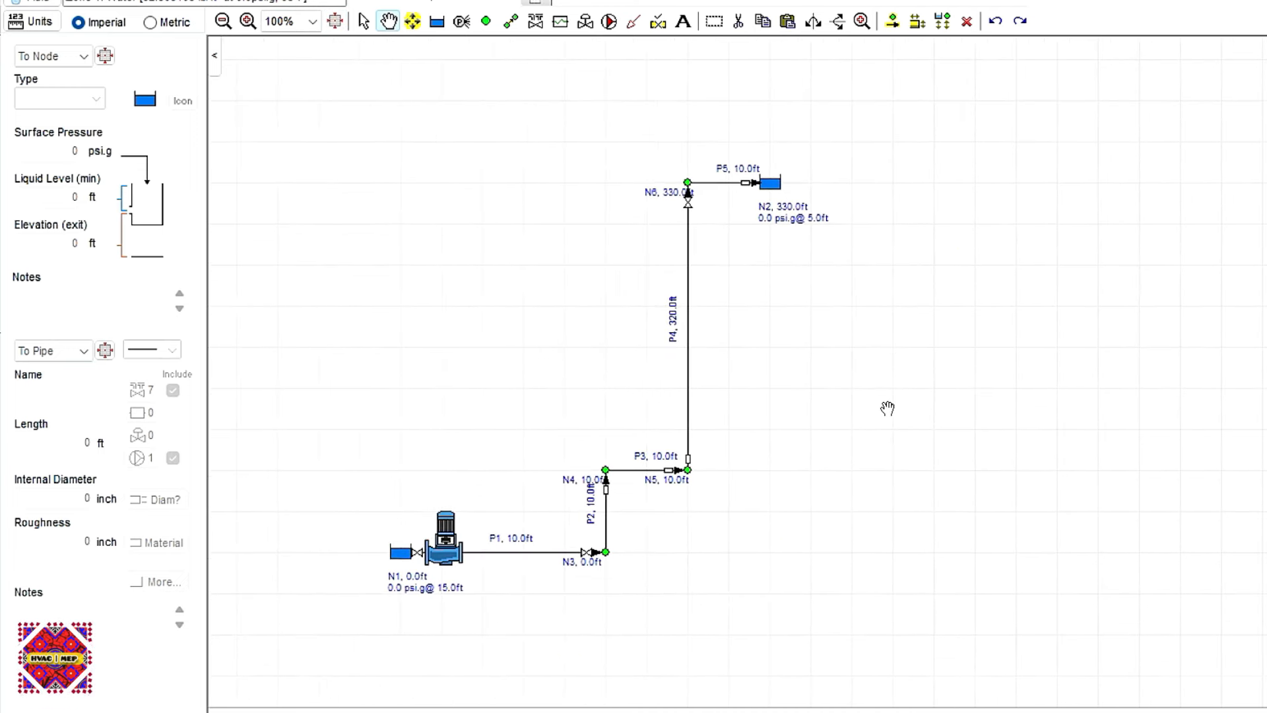
click(414, 23)
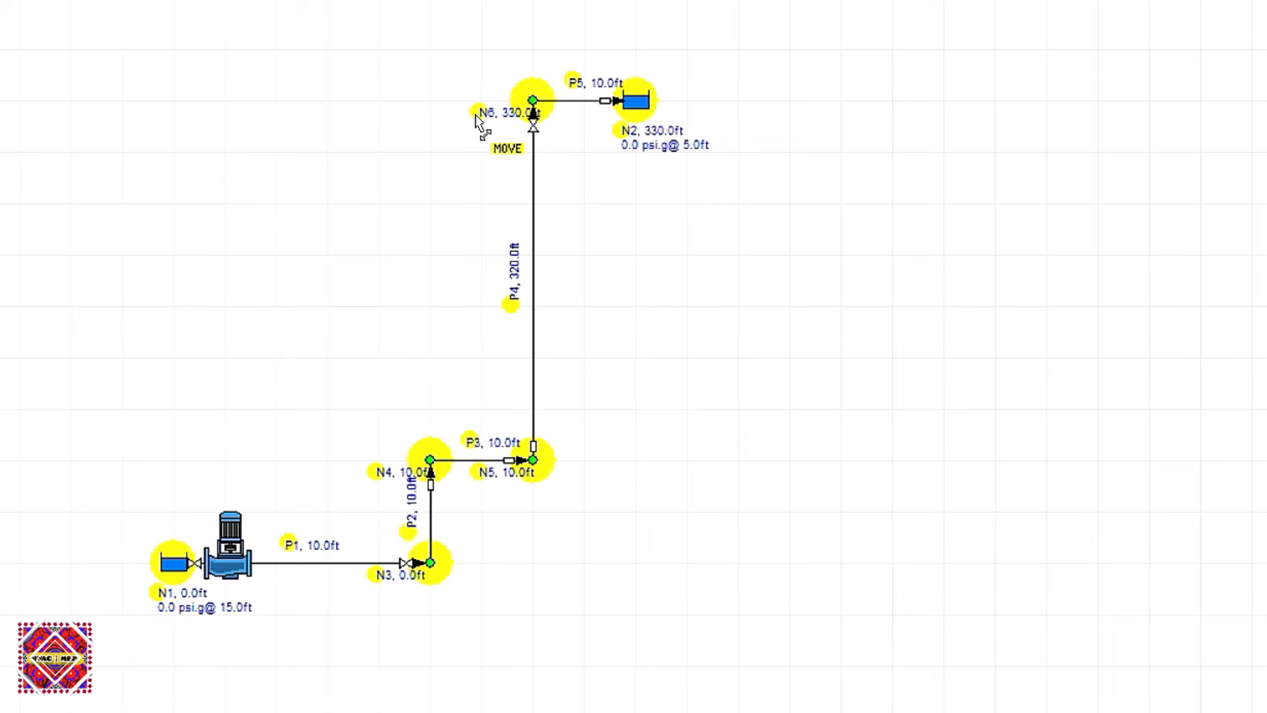
drag(479, 117, 454, 101)
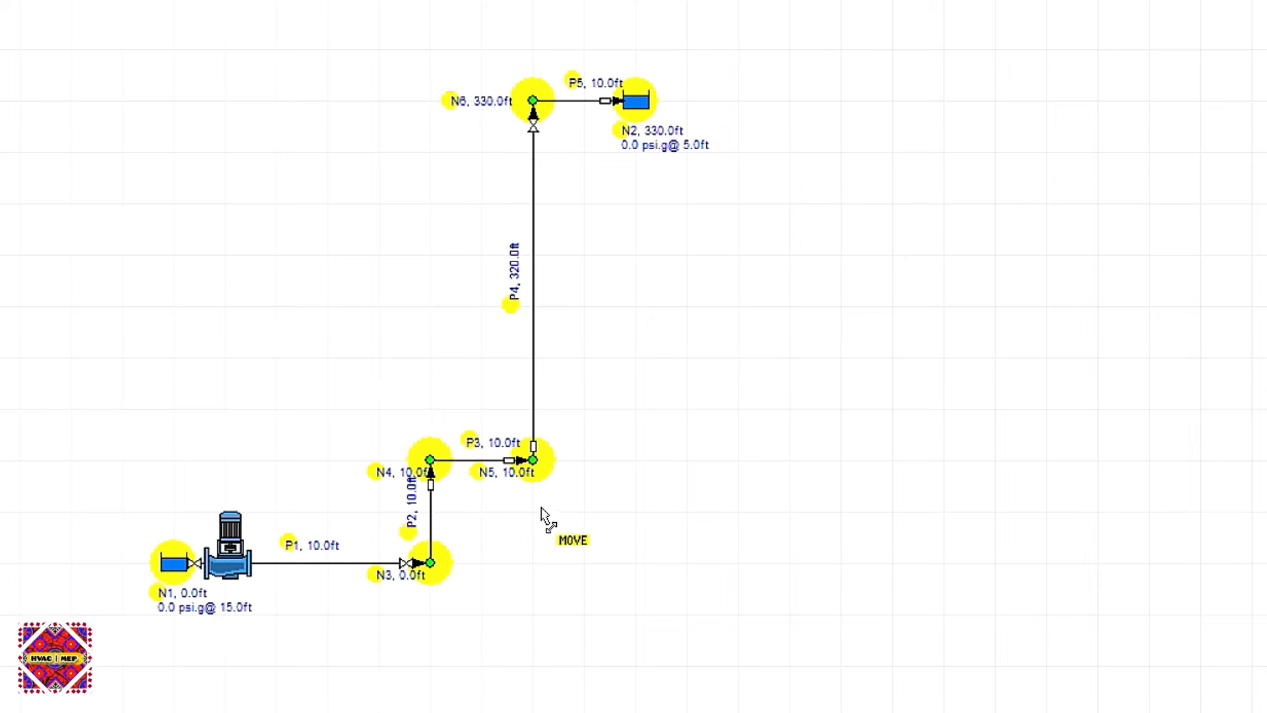
drag(481, 472, 560, 459)
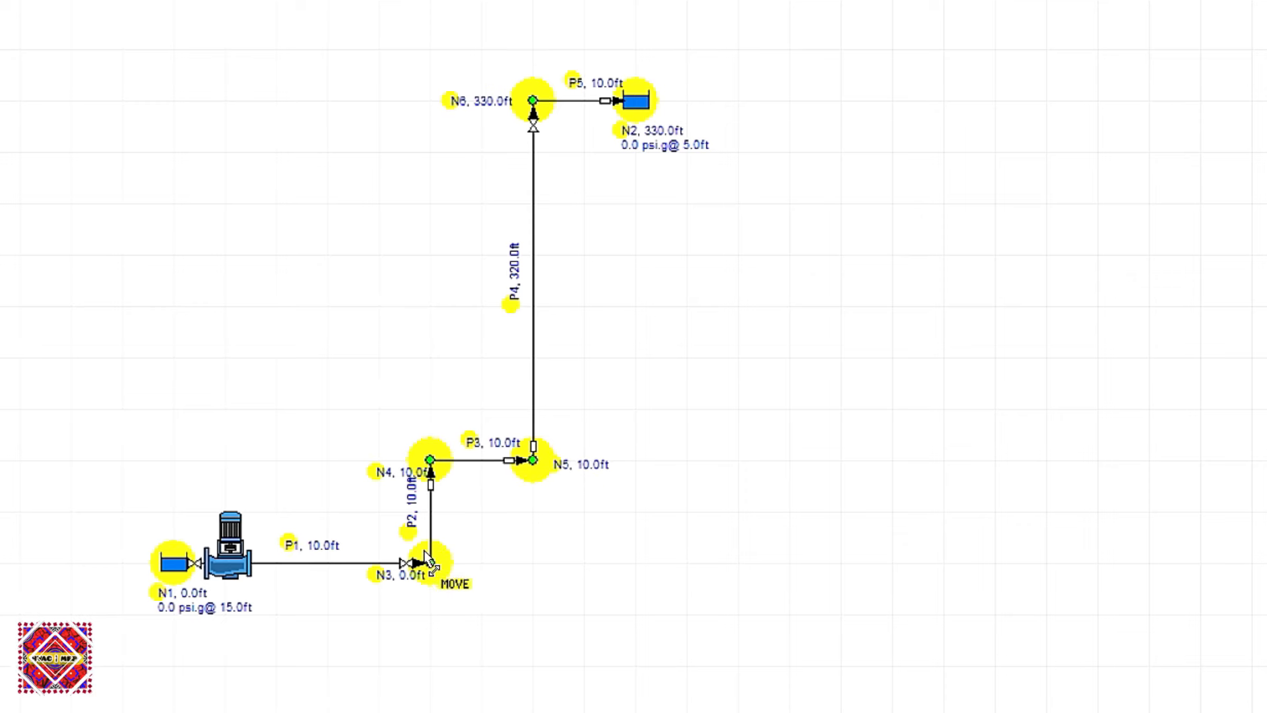
drag(381, 477, 365, 460)
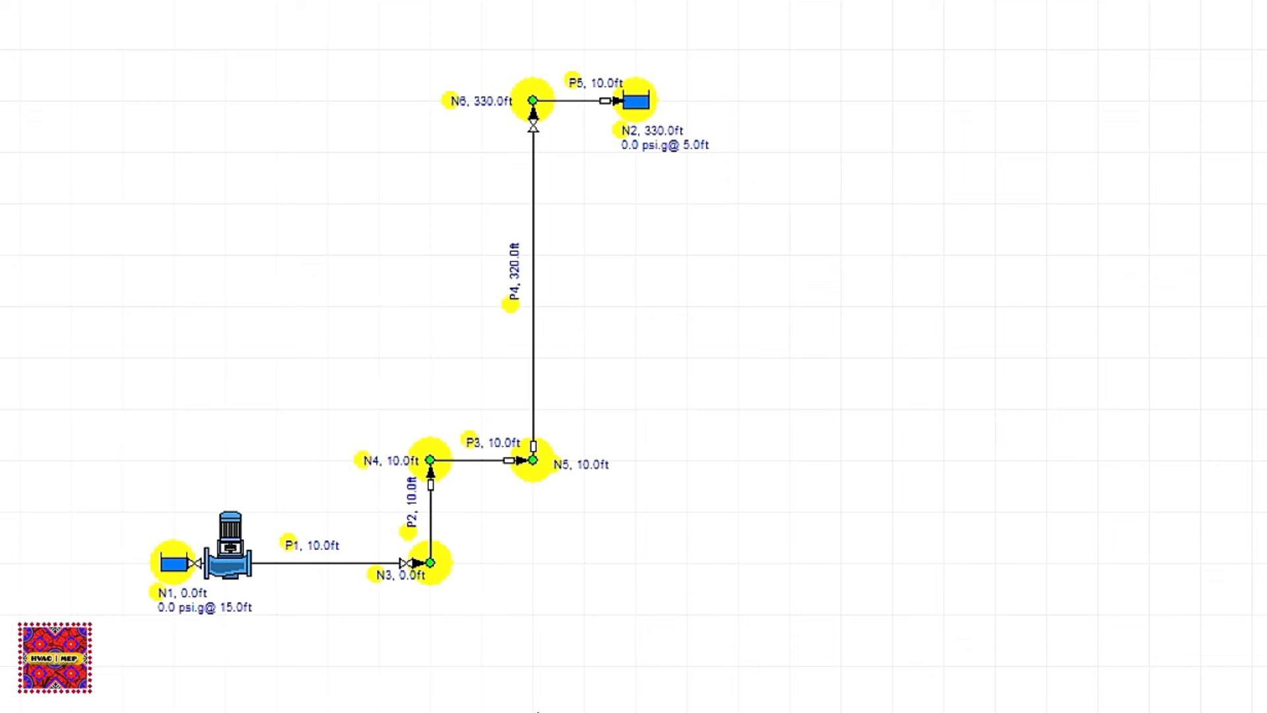
drag(377, 584, 449, 573)
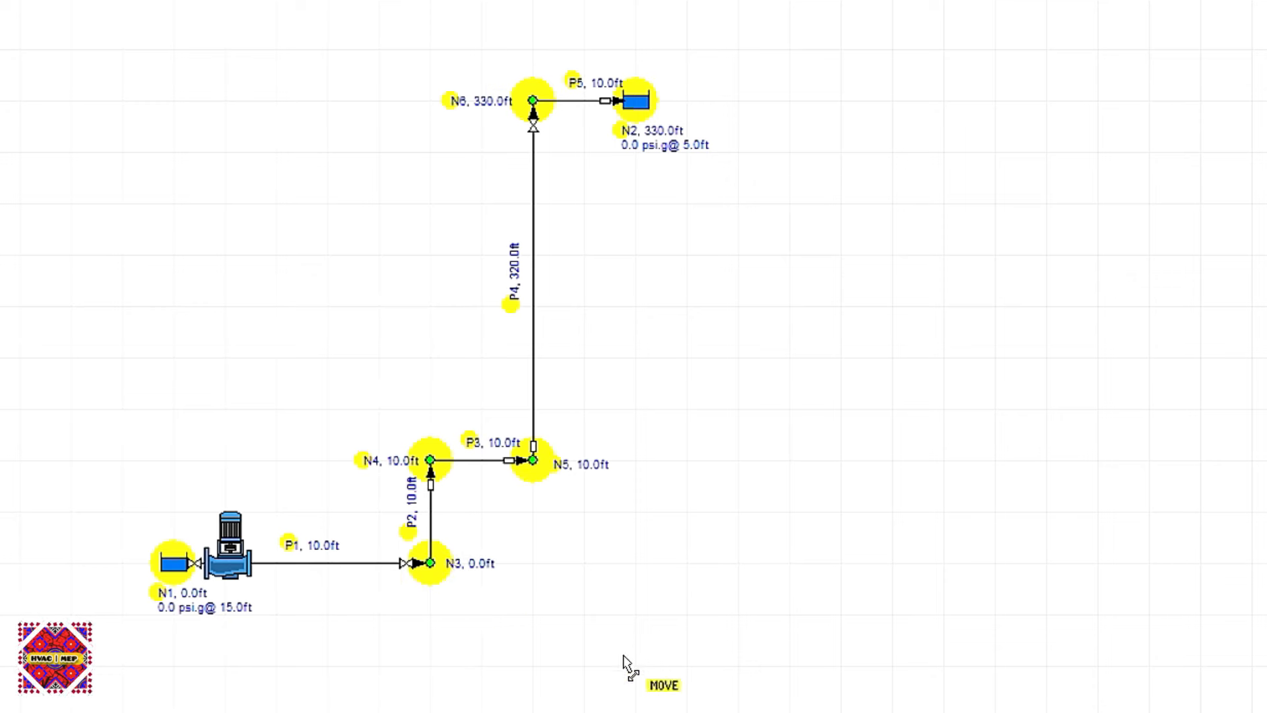
drag(175, 569, 66, 574)
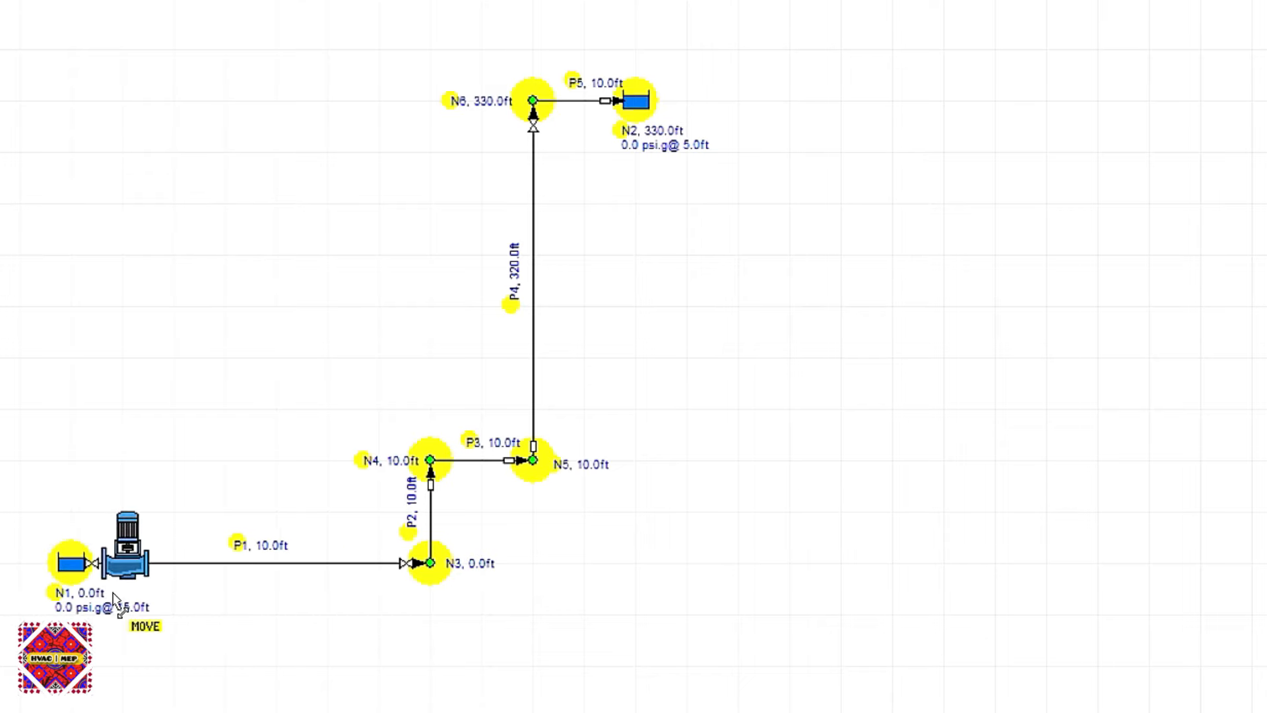
Move tank N1 closer to node N3, tank N2 farther from node N6, and shift nodes N5 and N6 one grid square away from N4.
drag(92, 562, 232, 586)
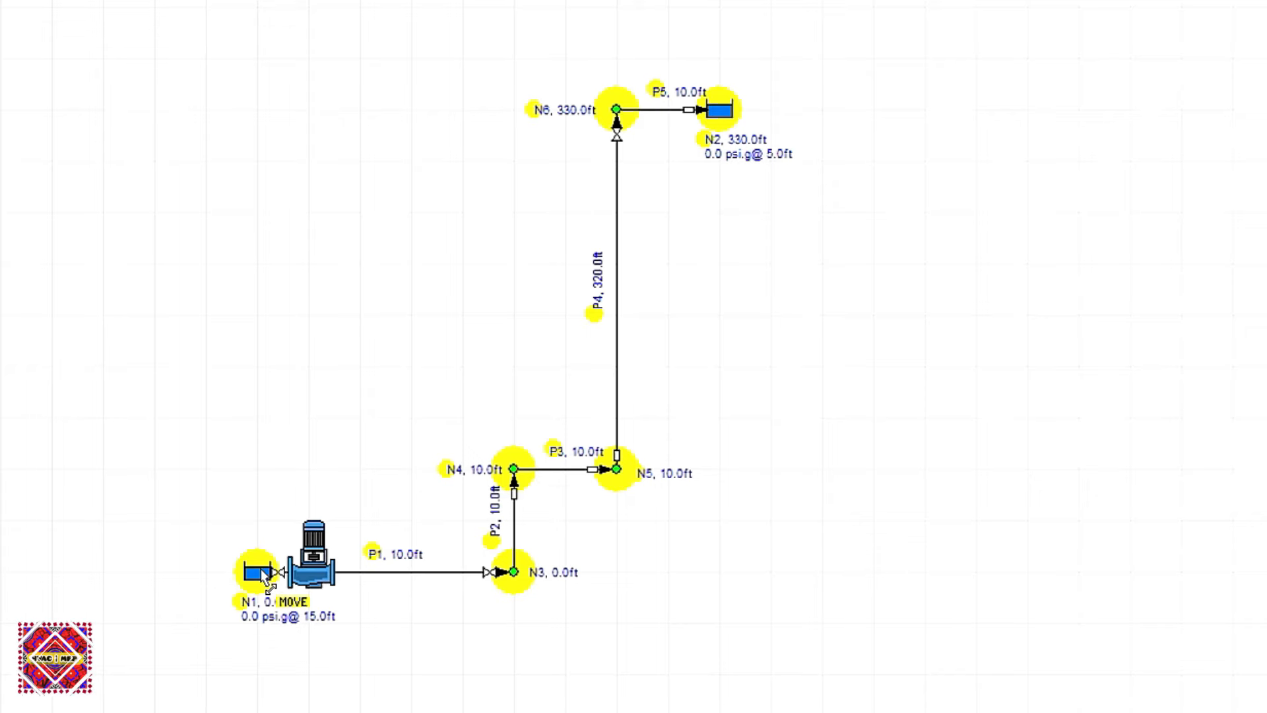
drag(728, 114, 851, 118)
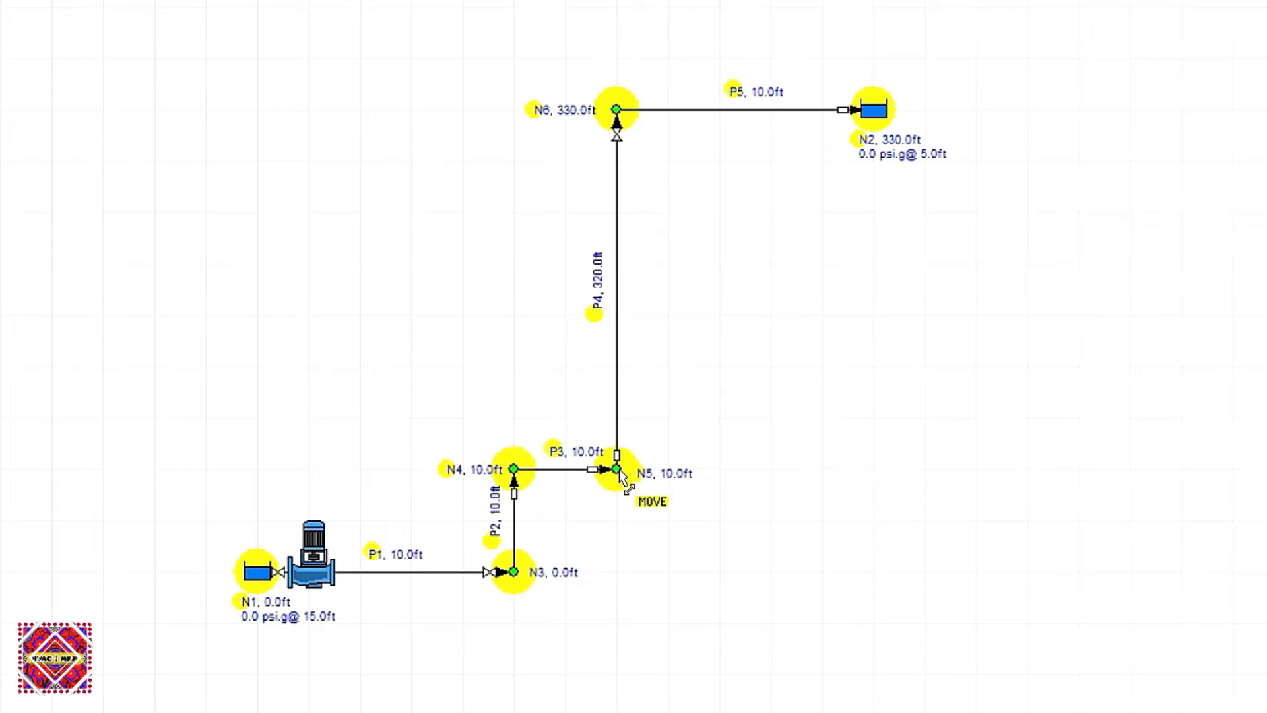
drag(621, 473, 669, 471)
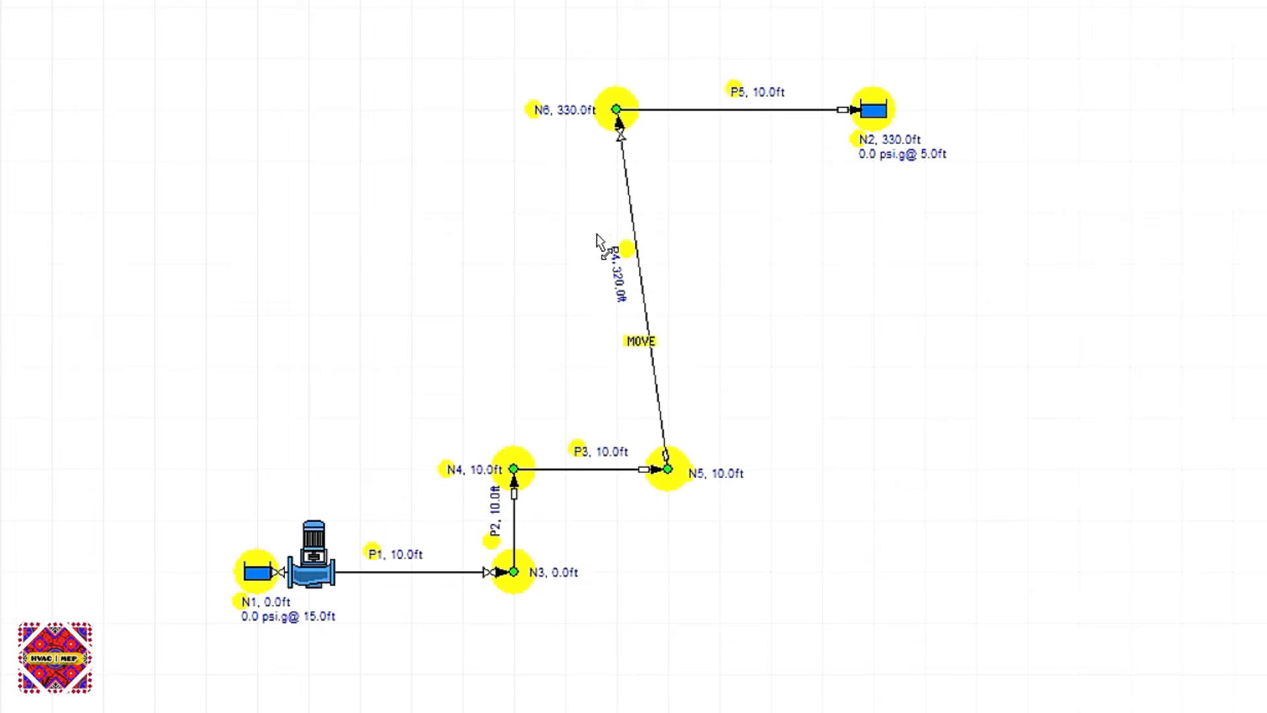
drag(618, 111, 672, 110)
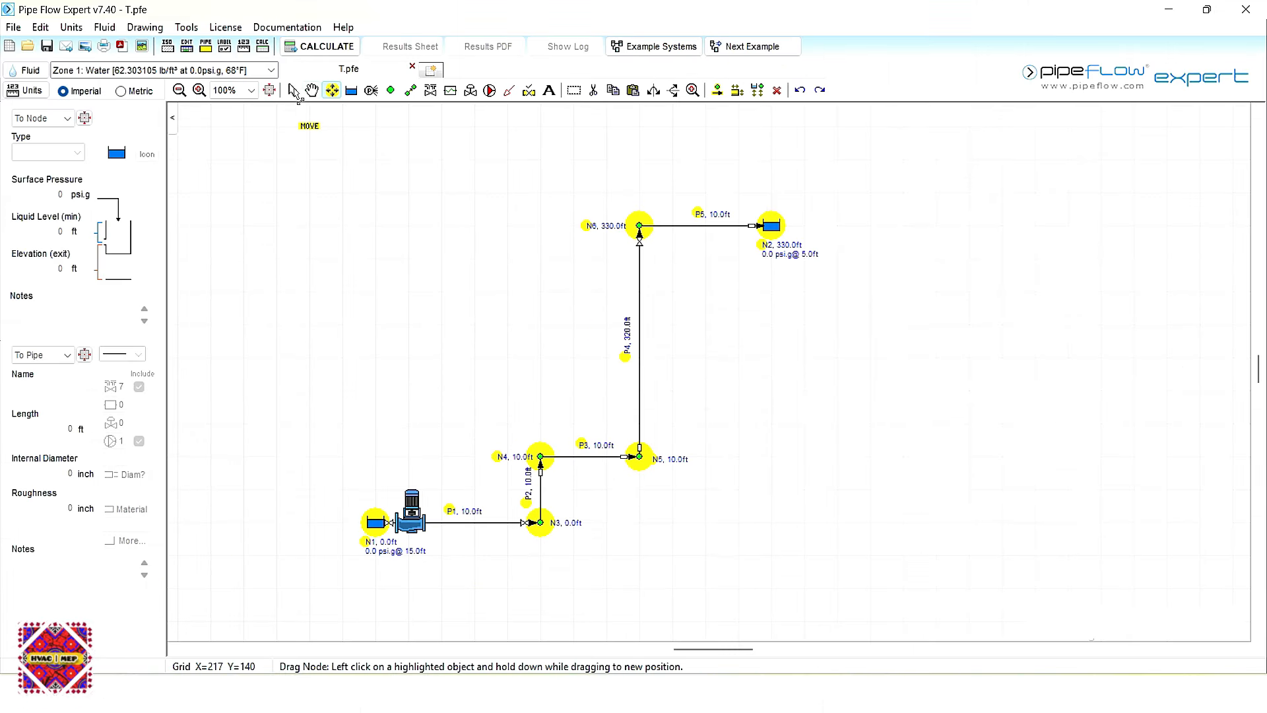
click(293, 91)
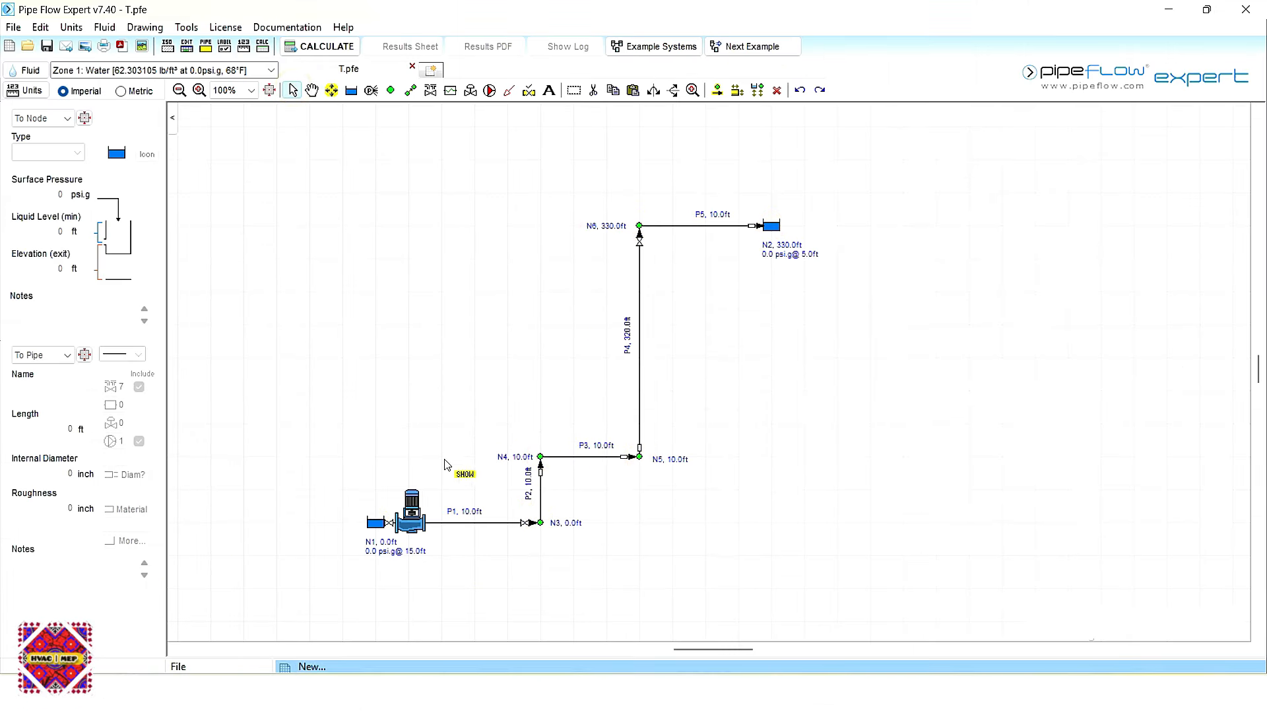
Change the icon of tank N1 to the wide open tank, seventh in the icon list, and scale it to 150%.
click(376, 524)
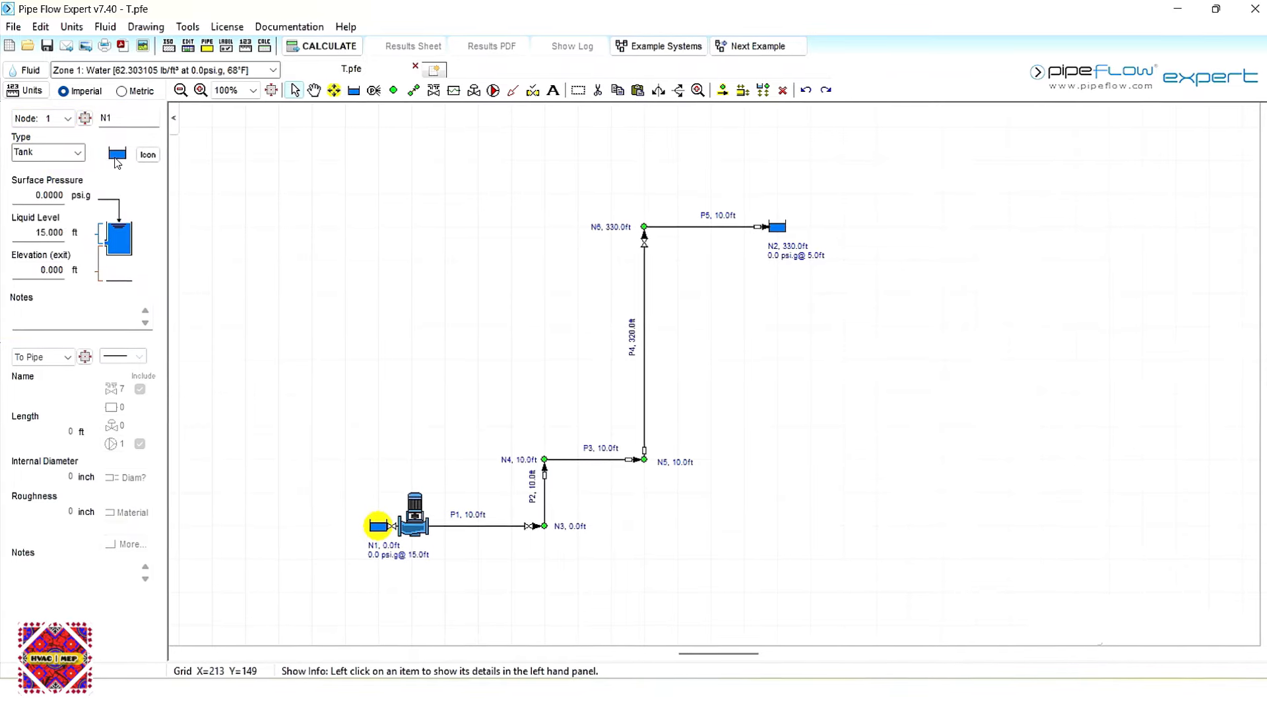
click(147, 155)
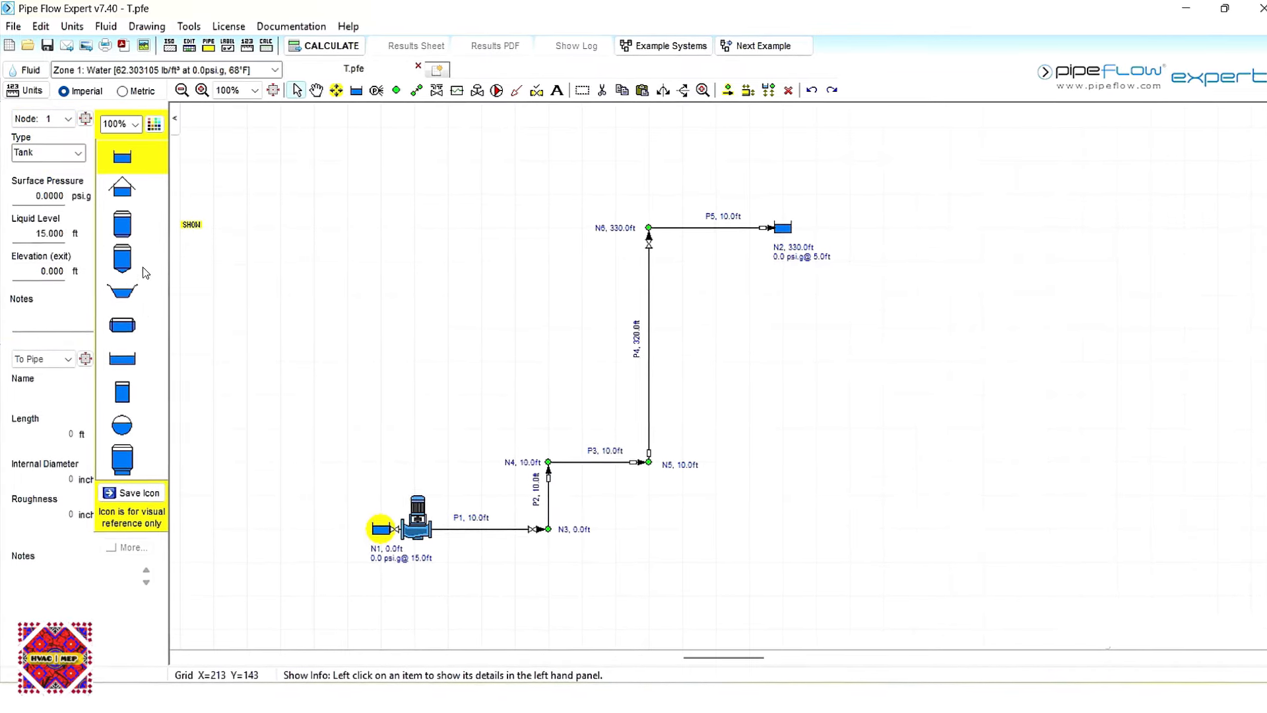
click(124, 362)
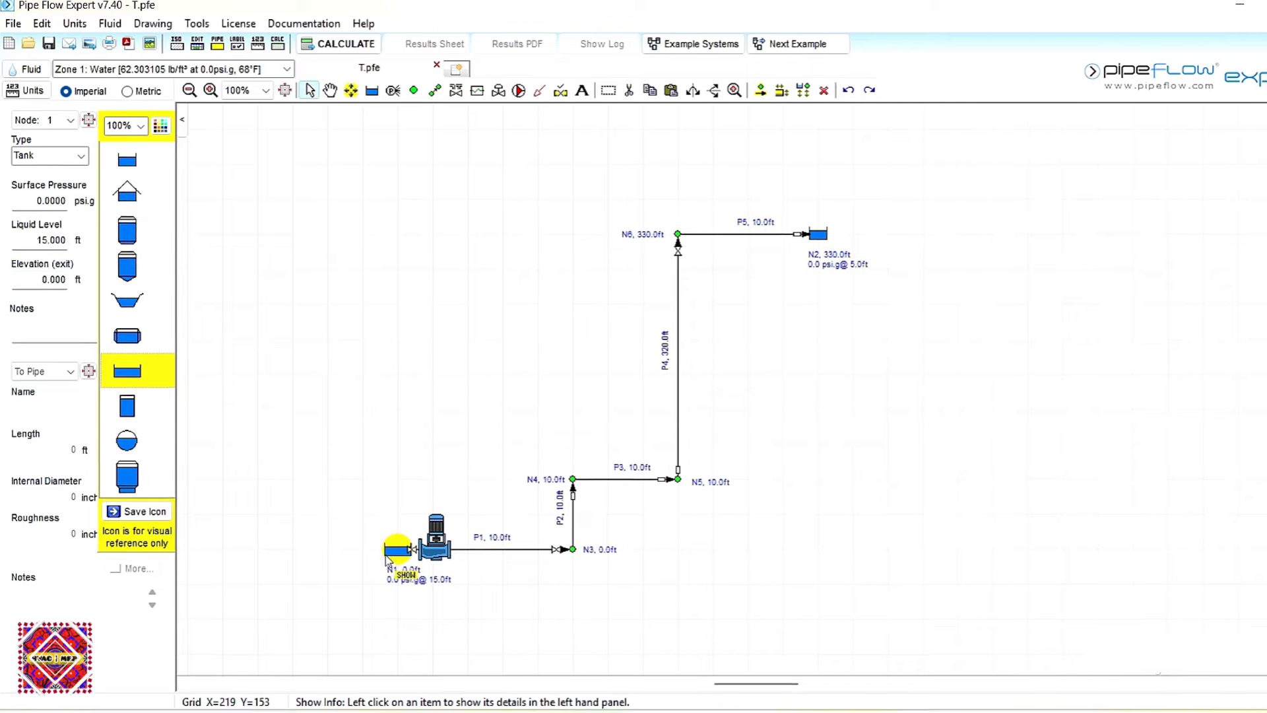
click(141, 126)
click(136, 155)
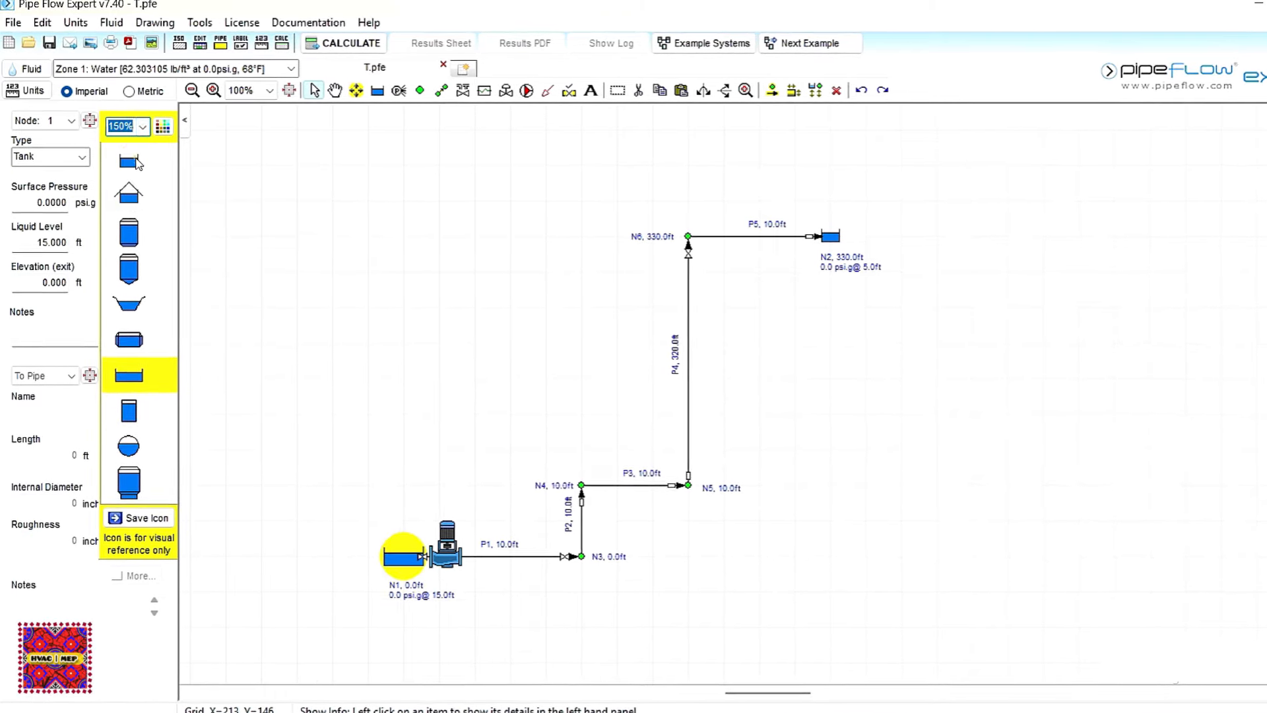
Enlarge the icon of tank N1 to 200% and close its icon settings.
click(143, 128)
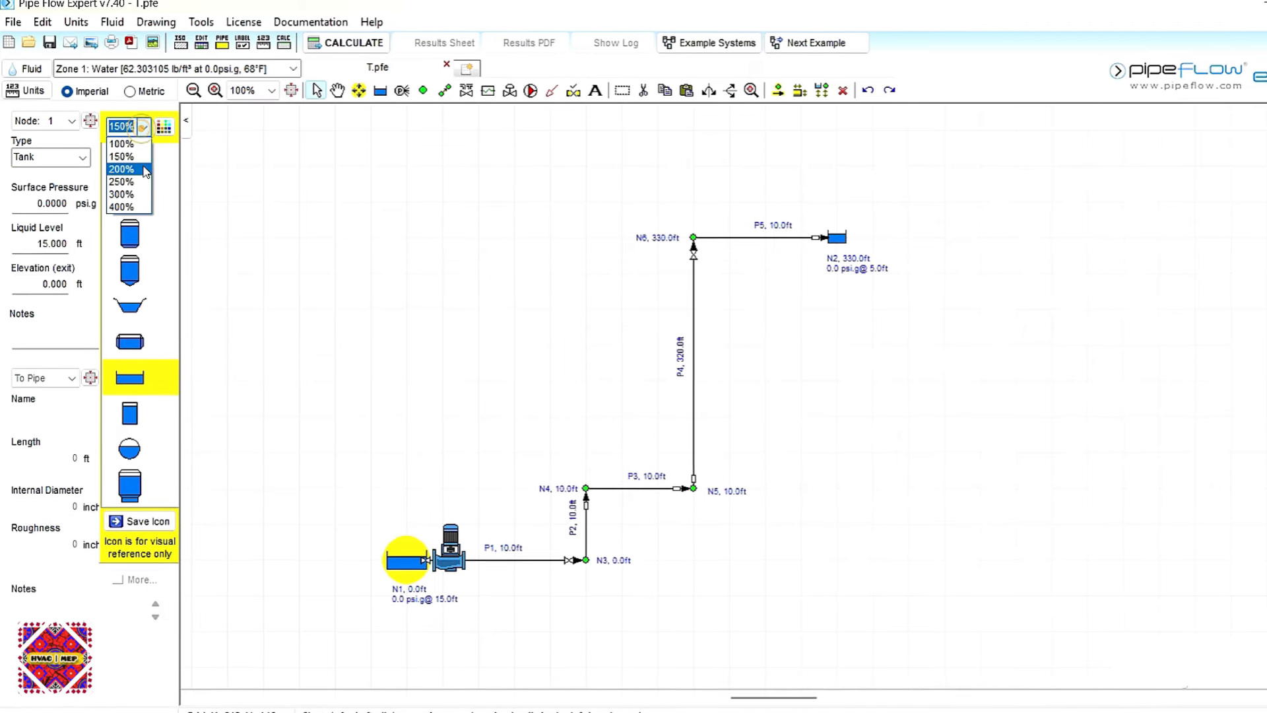
click(140, 168)
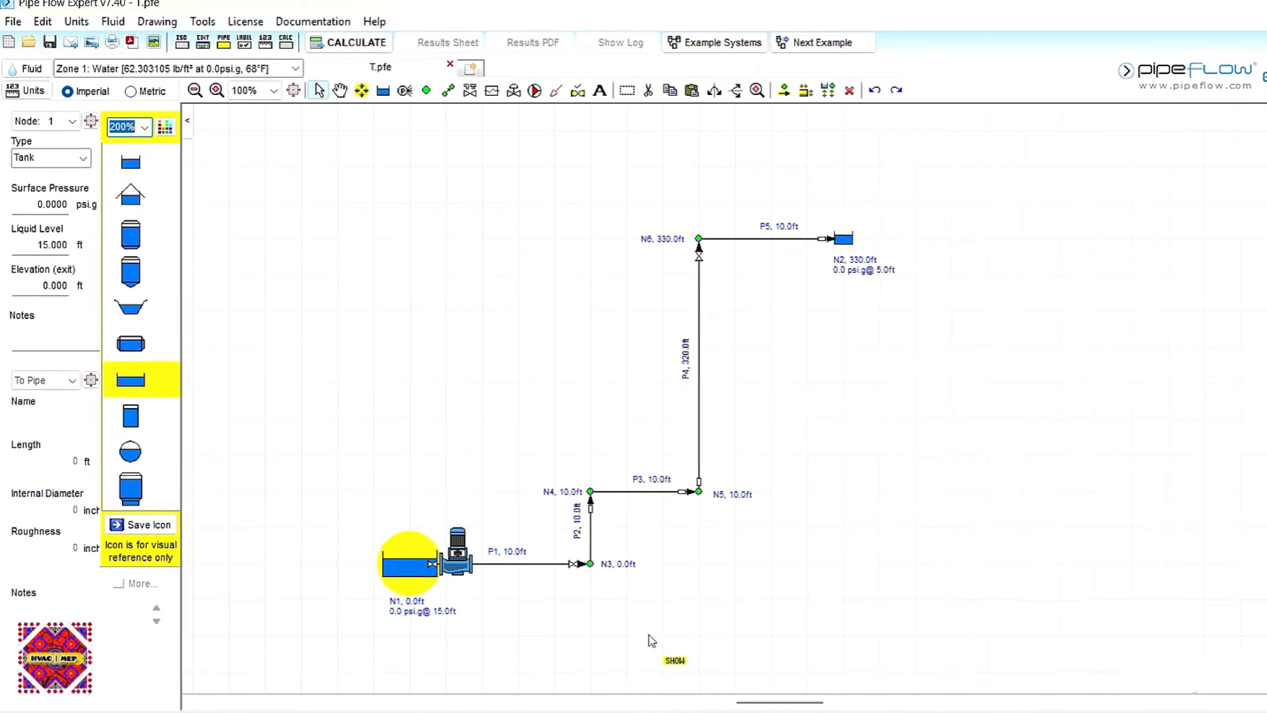
click(325, 91)
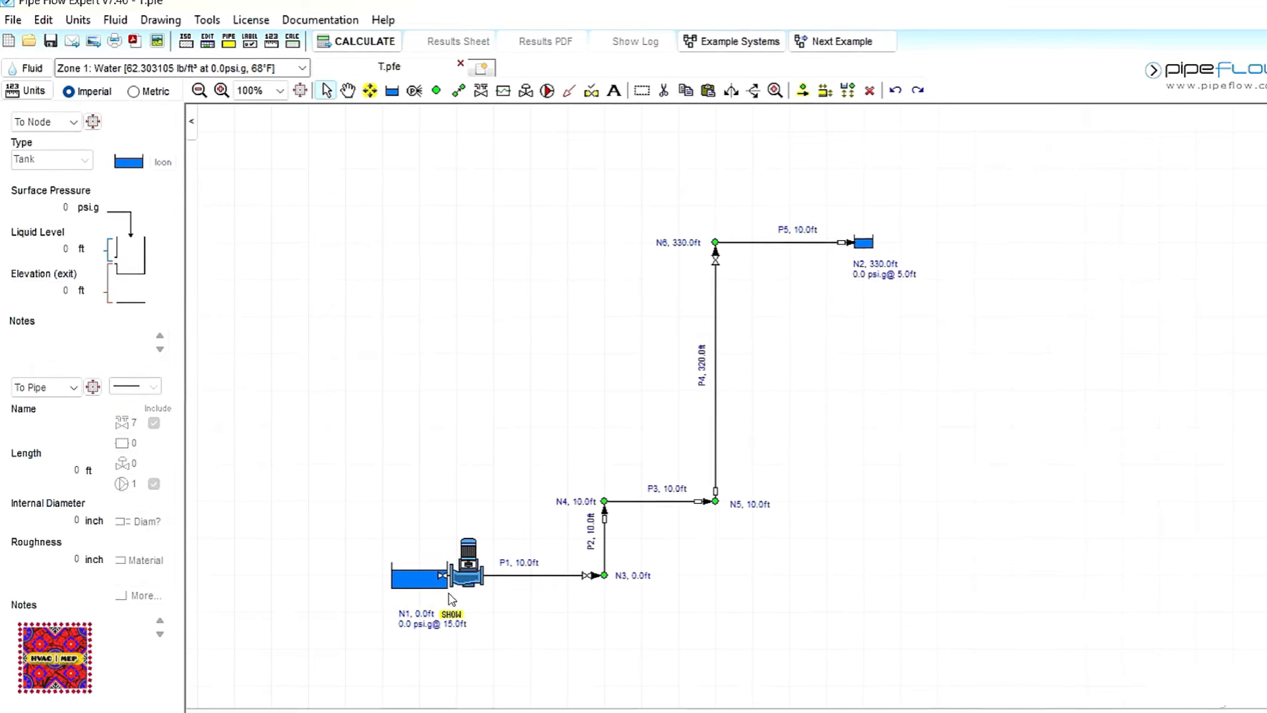
Reselect tank N1 and set its icon scale to 150%.
click(416, 584)
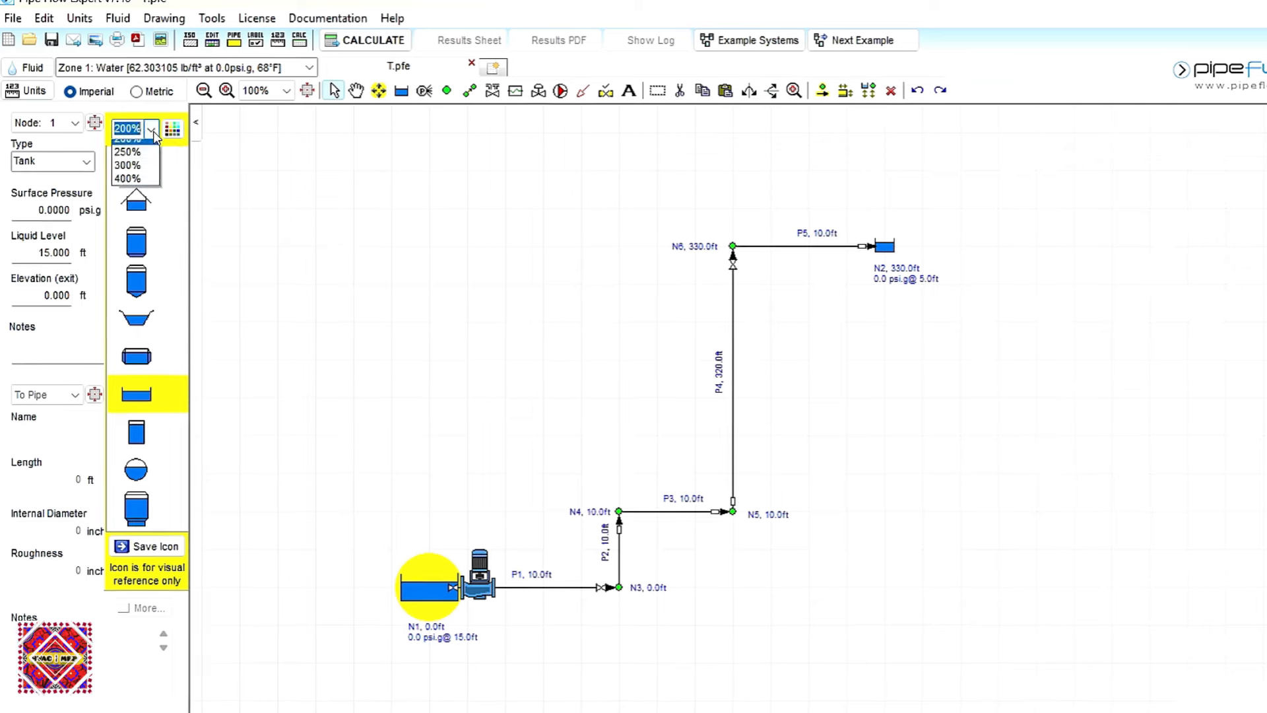
click(146, 164)
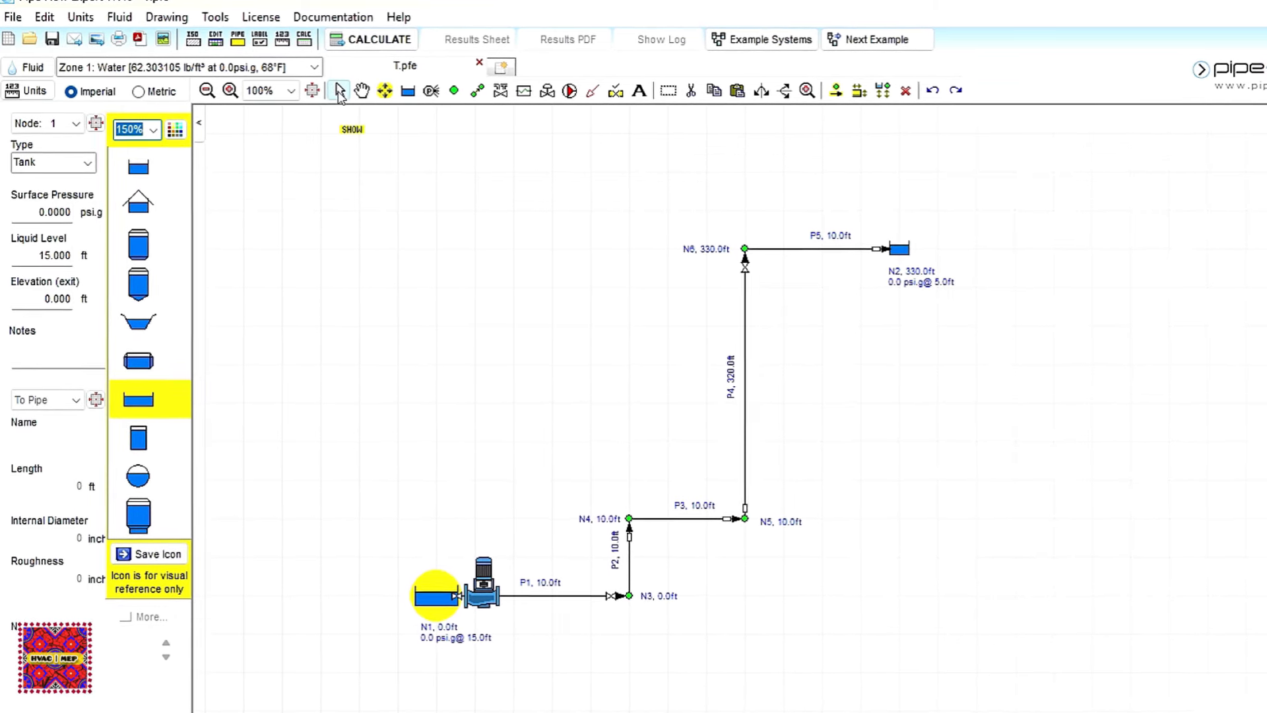
click(367, 90)
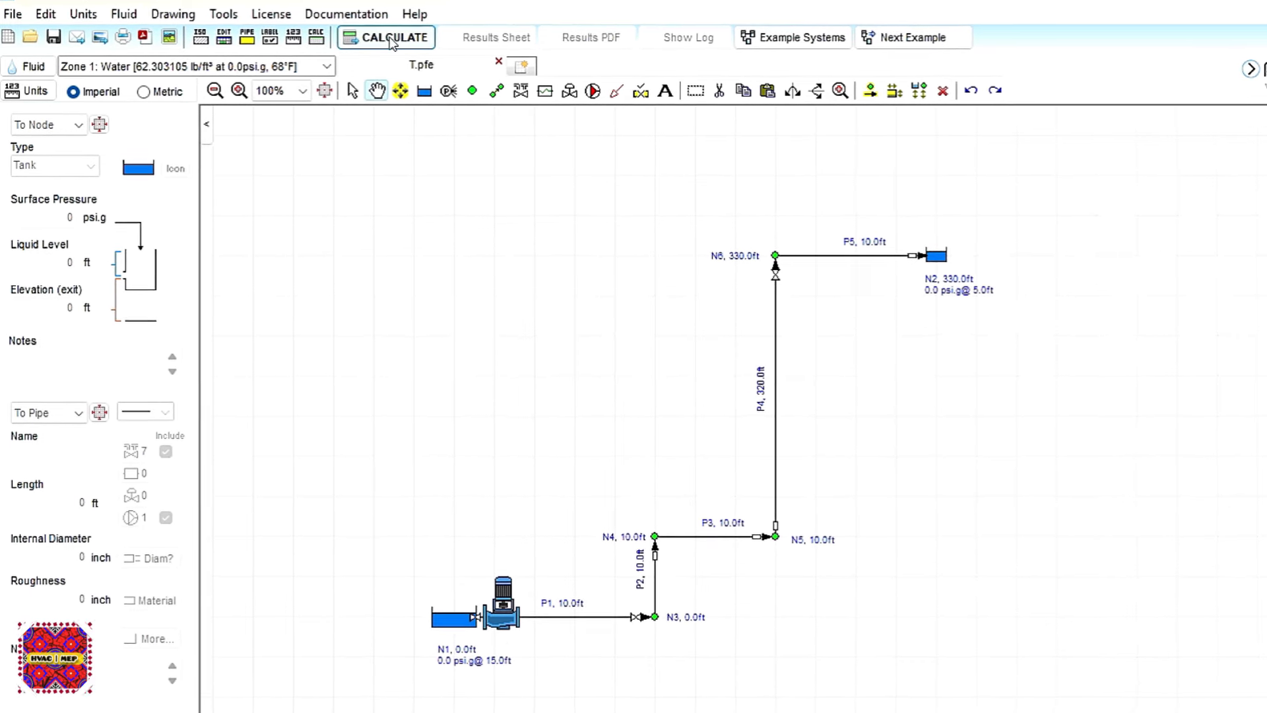
Calculate the network, saving it under the file name T, and read the results log for the losses and the pump head added.
click(394, 38)
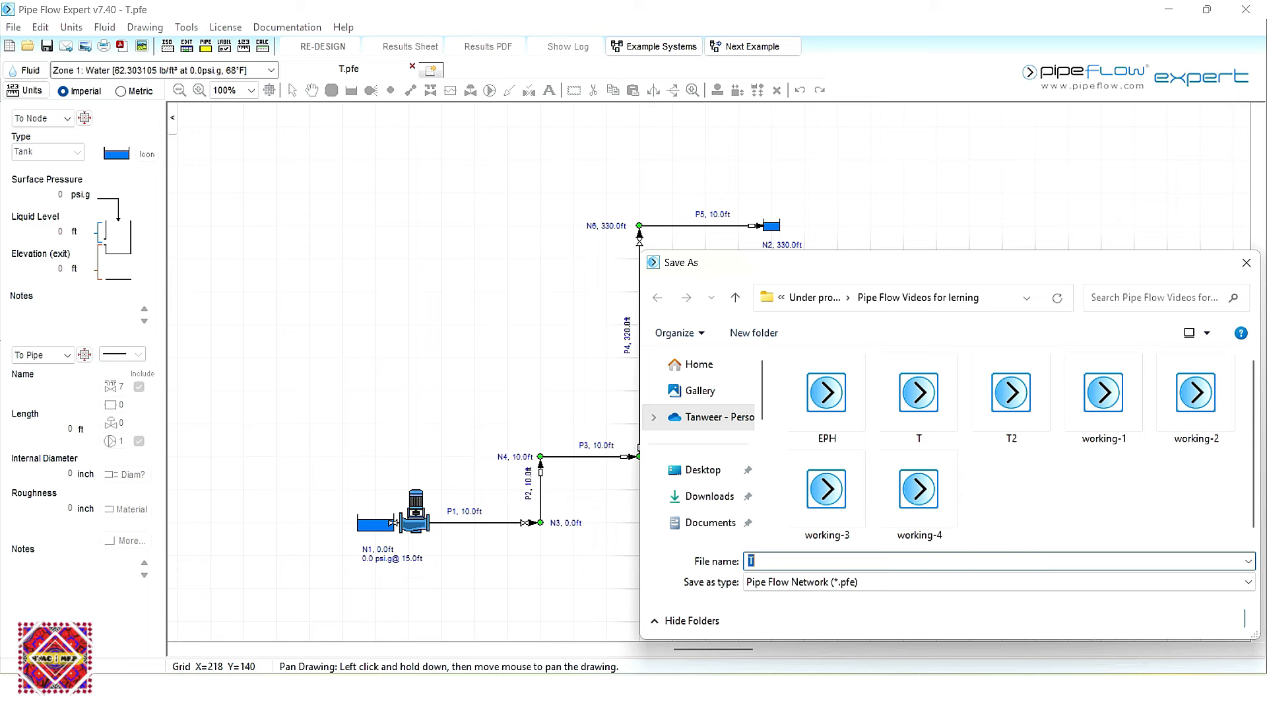
key(Return)
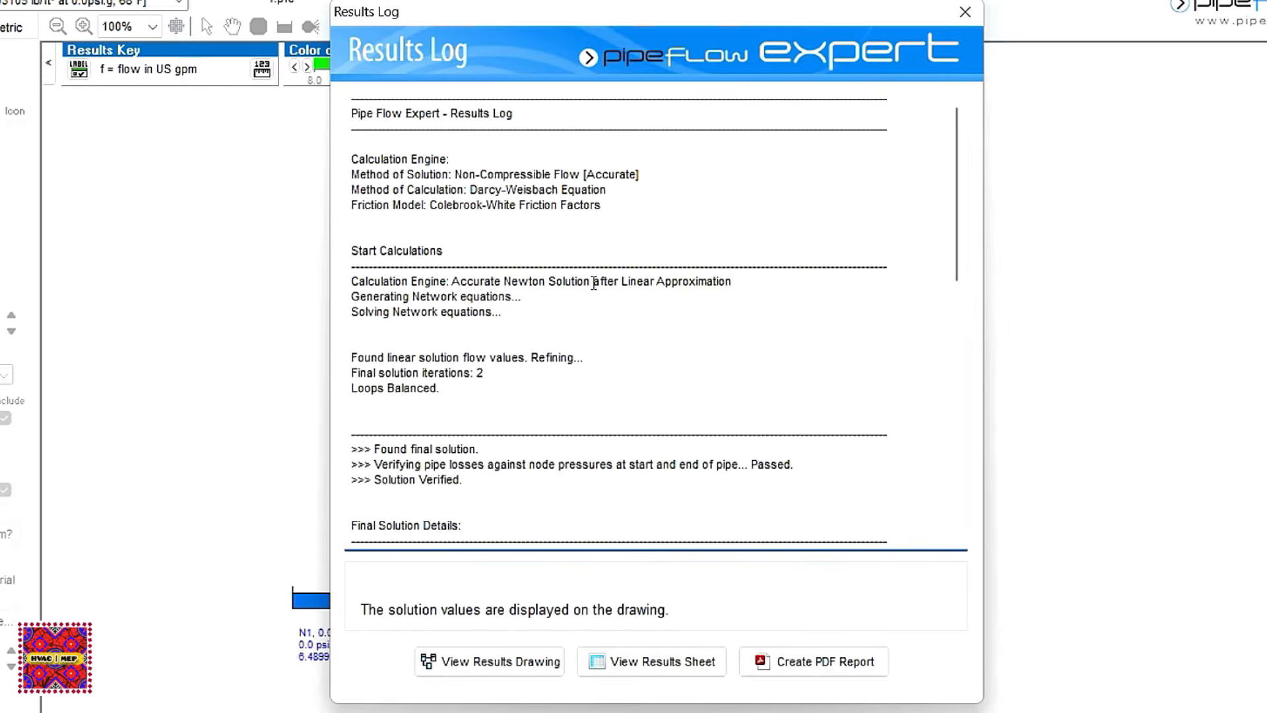
drag(956, 195, 978, 417)
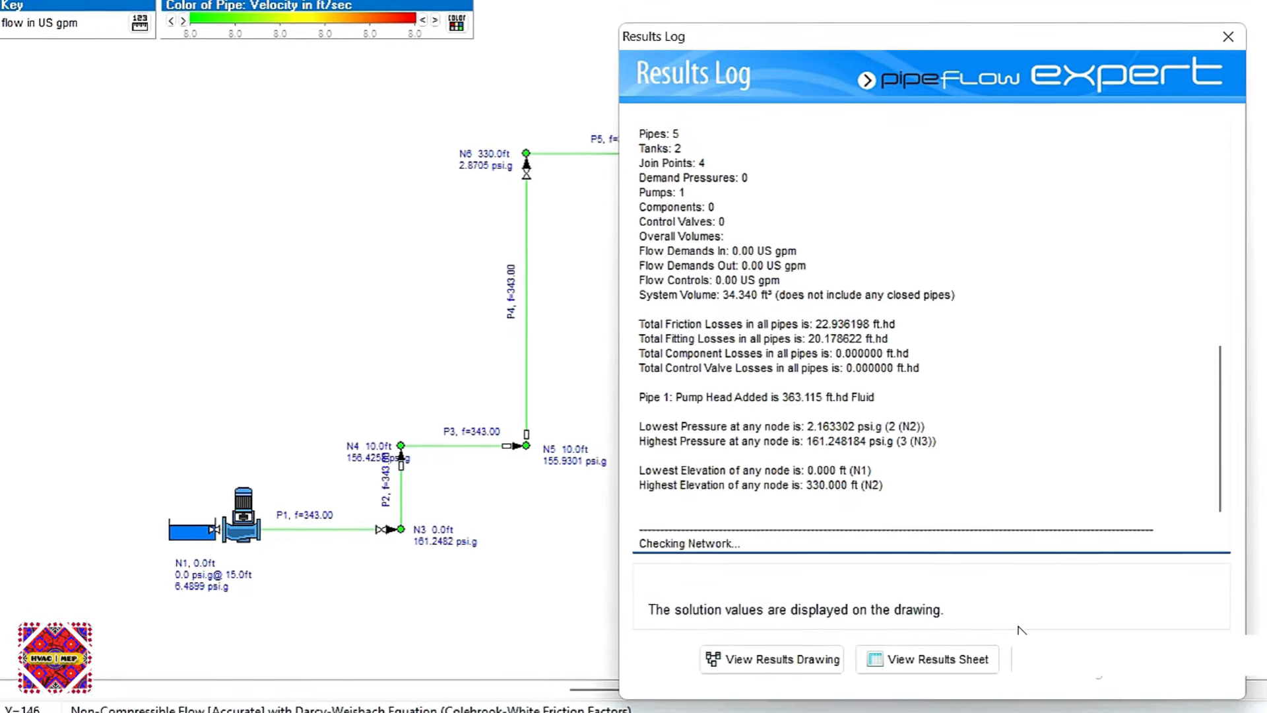
Show the calculated values on the results drawing and examine the results at the pump on pipe P1.
click(782, 672)
mouse_move(412, 449)
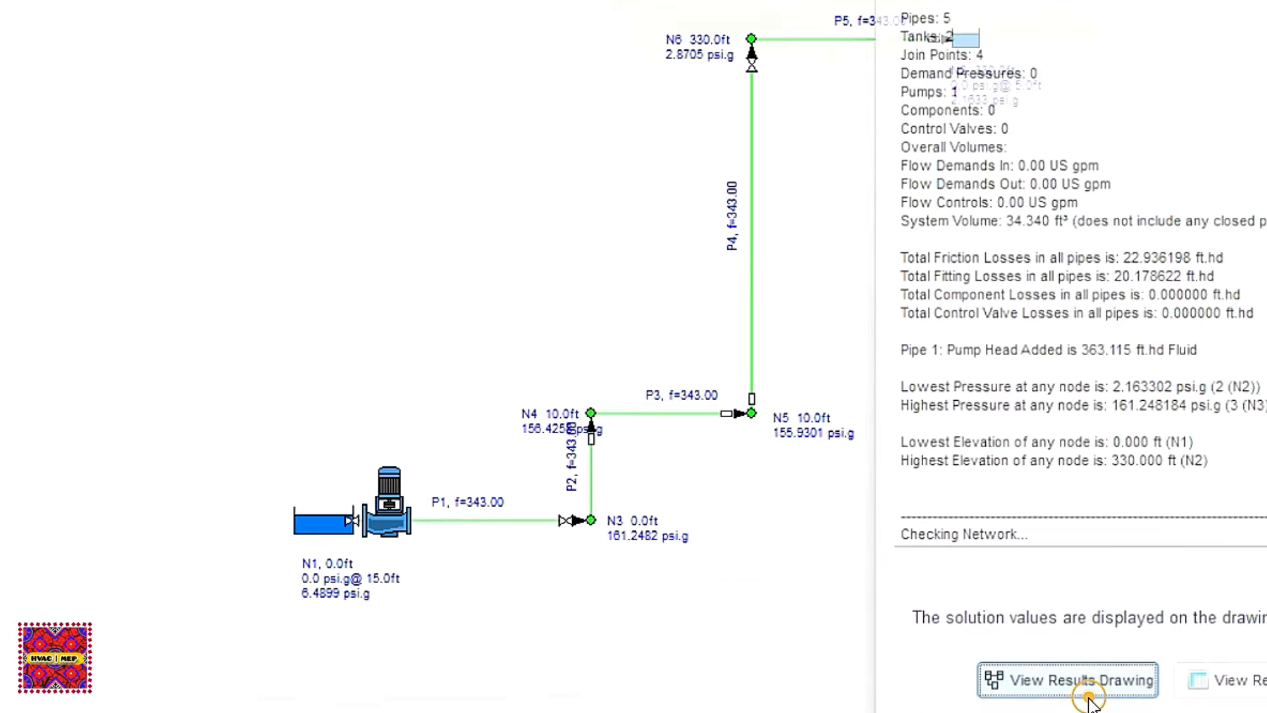
mouse_move(396, 514)
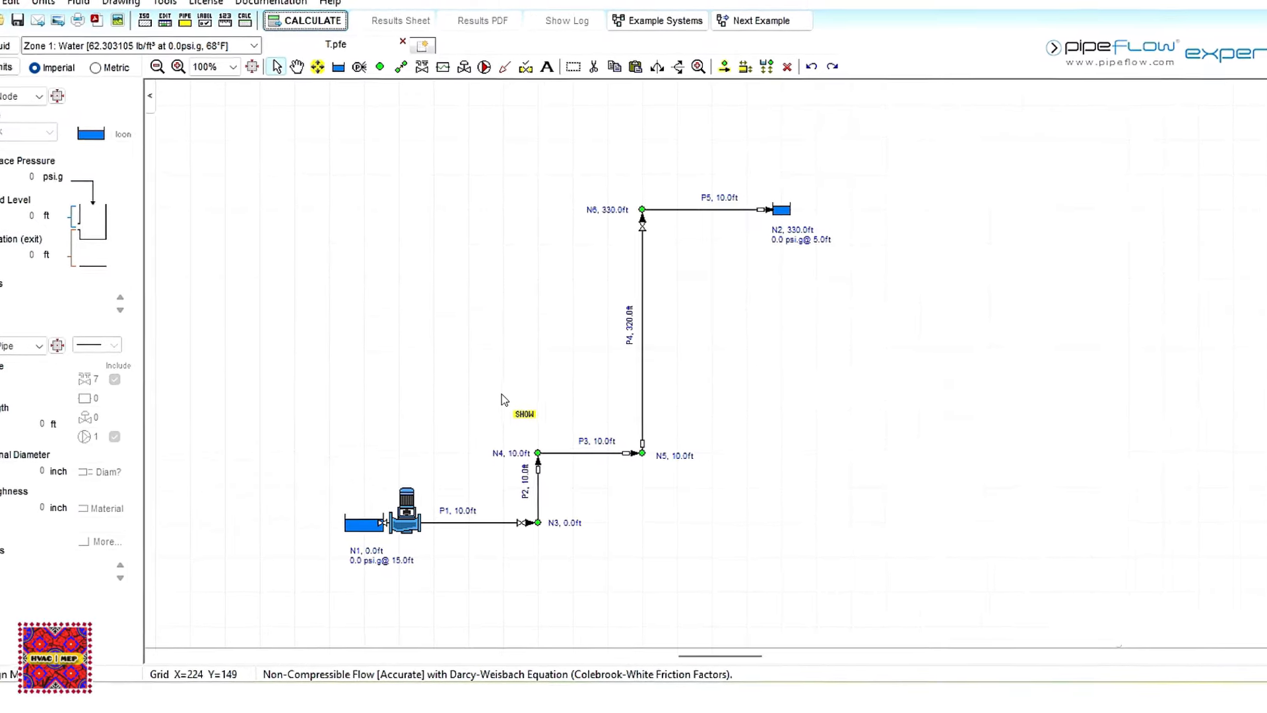
Open the data of the pump on pipe P1 and change its model from a fixed flow rate to Set Speed.
mouse_move(409, 528)
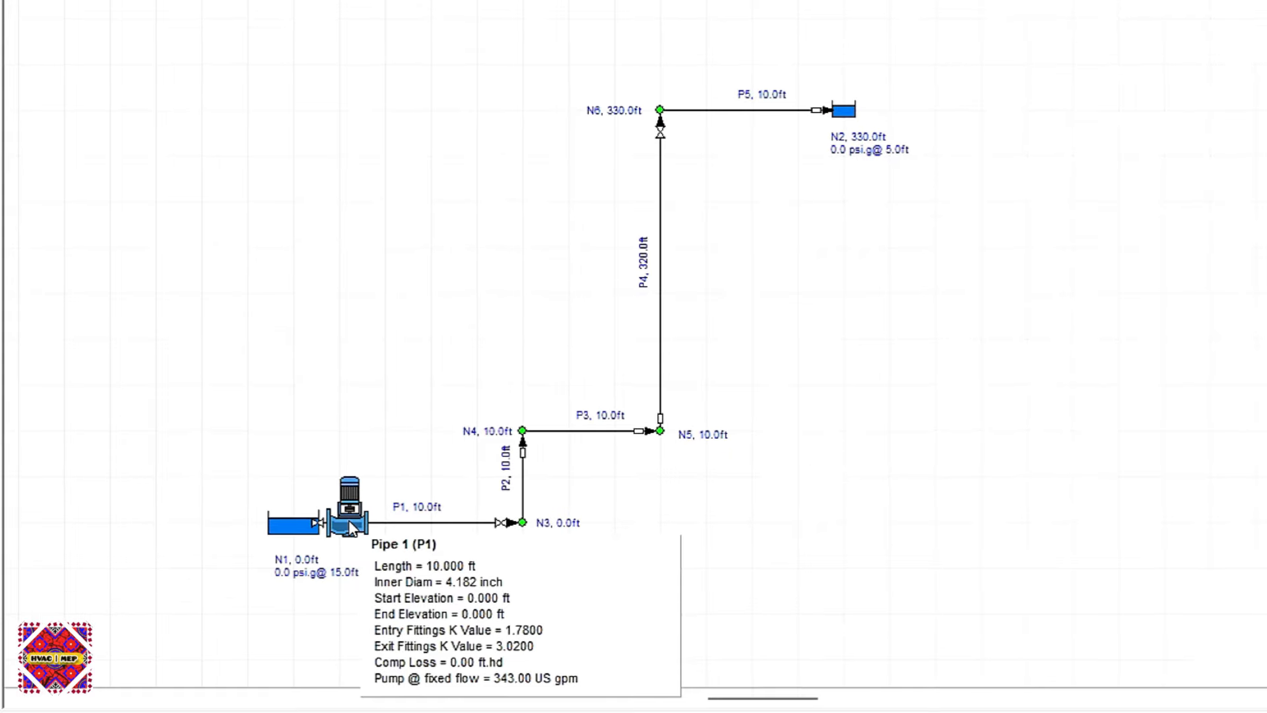
double_click(327, 520)
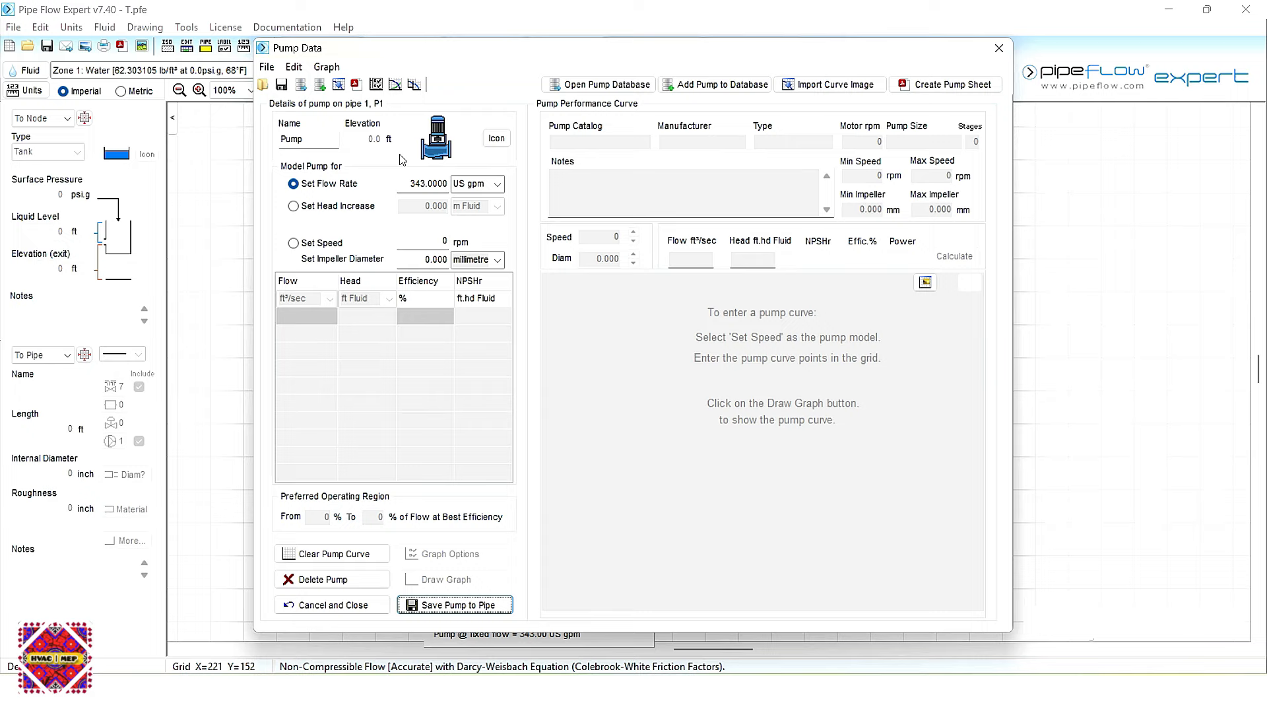
click(293, 243)
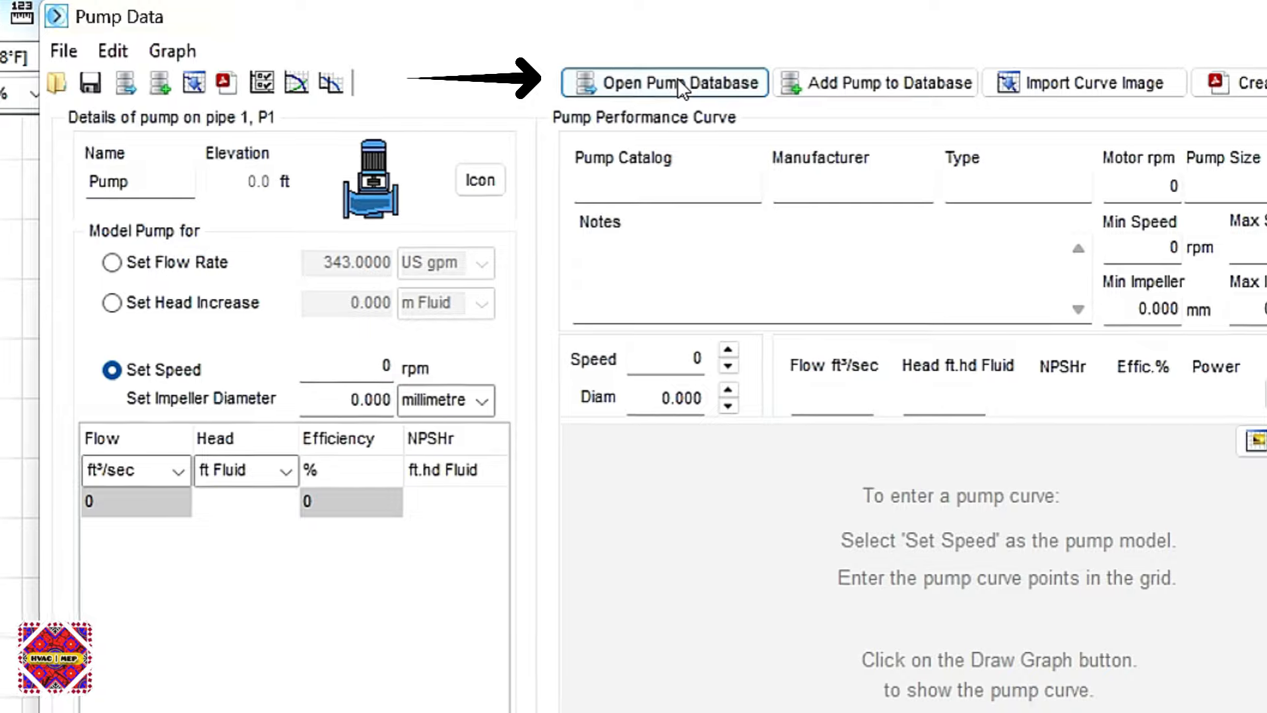
Open the pump database and switch it from browsing to searching within the GenericPumps_EndSuction_50Hz library.
click(698, 86)
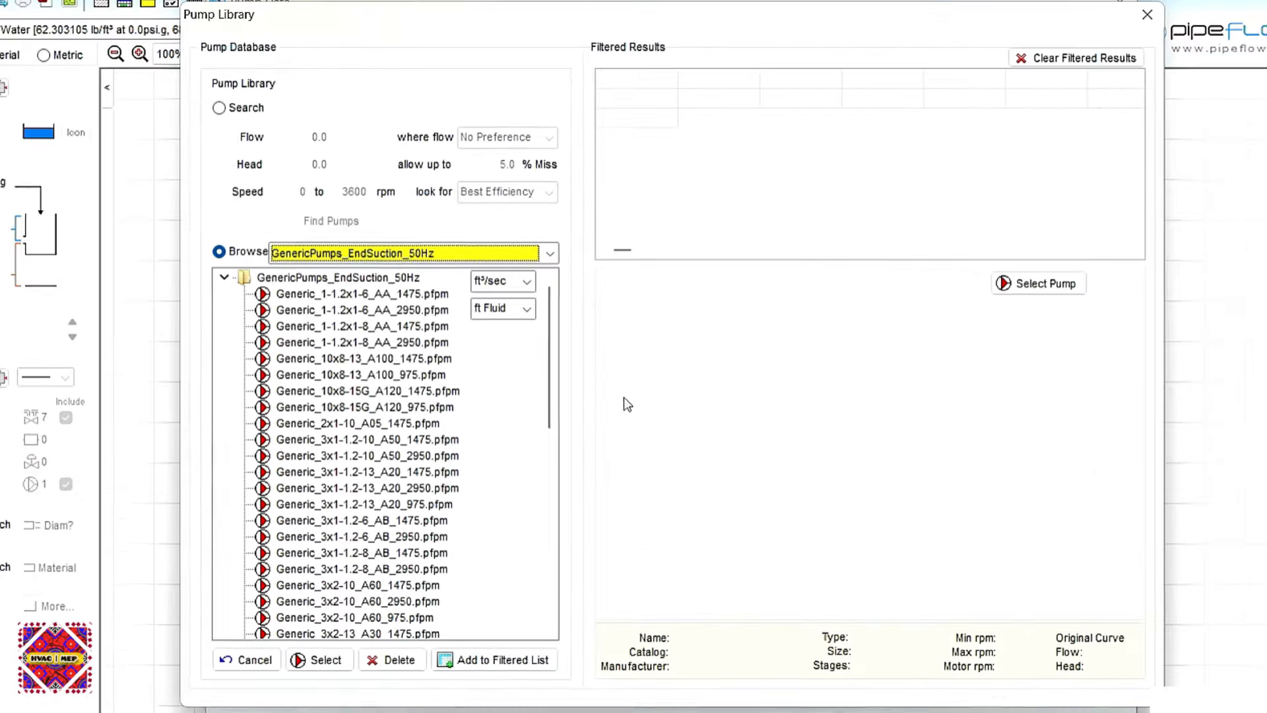
drag(552, 334, 567, 298)
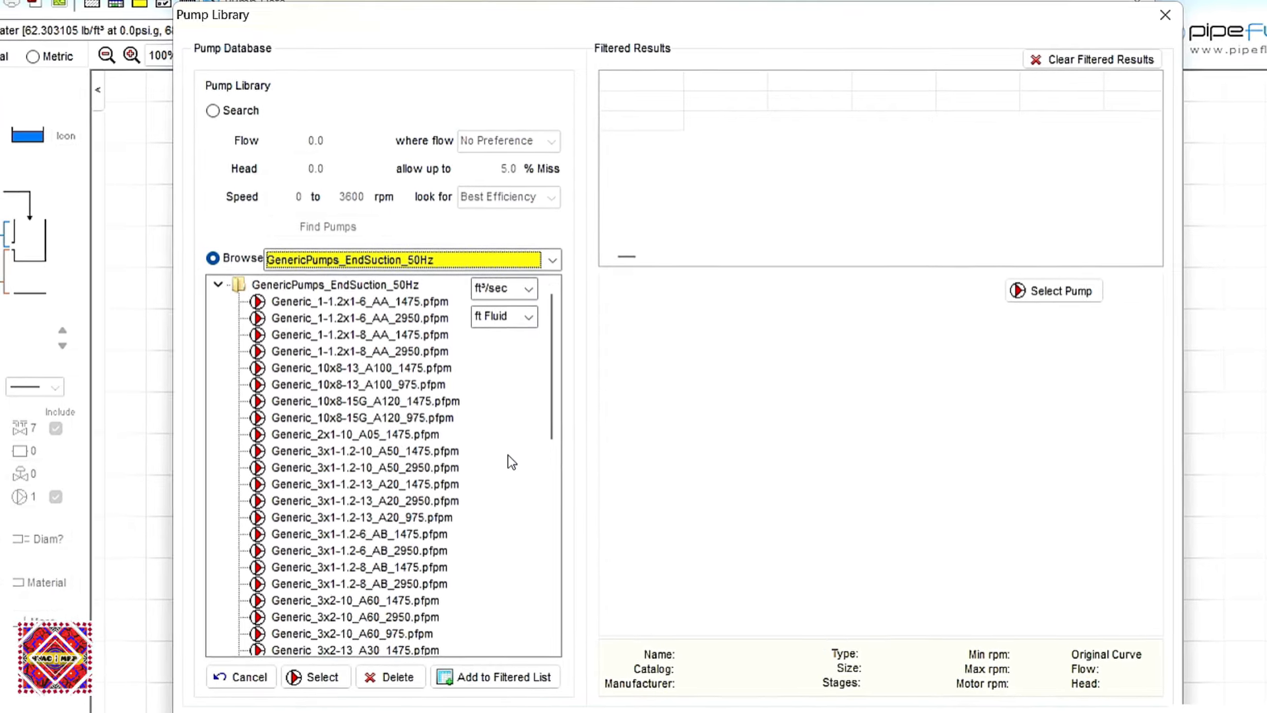
click(208, 115)
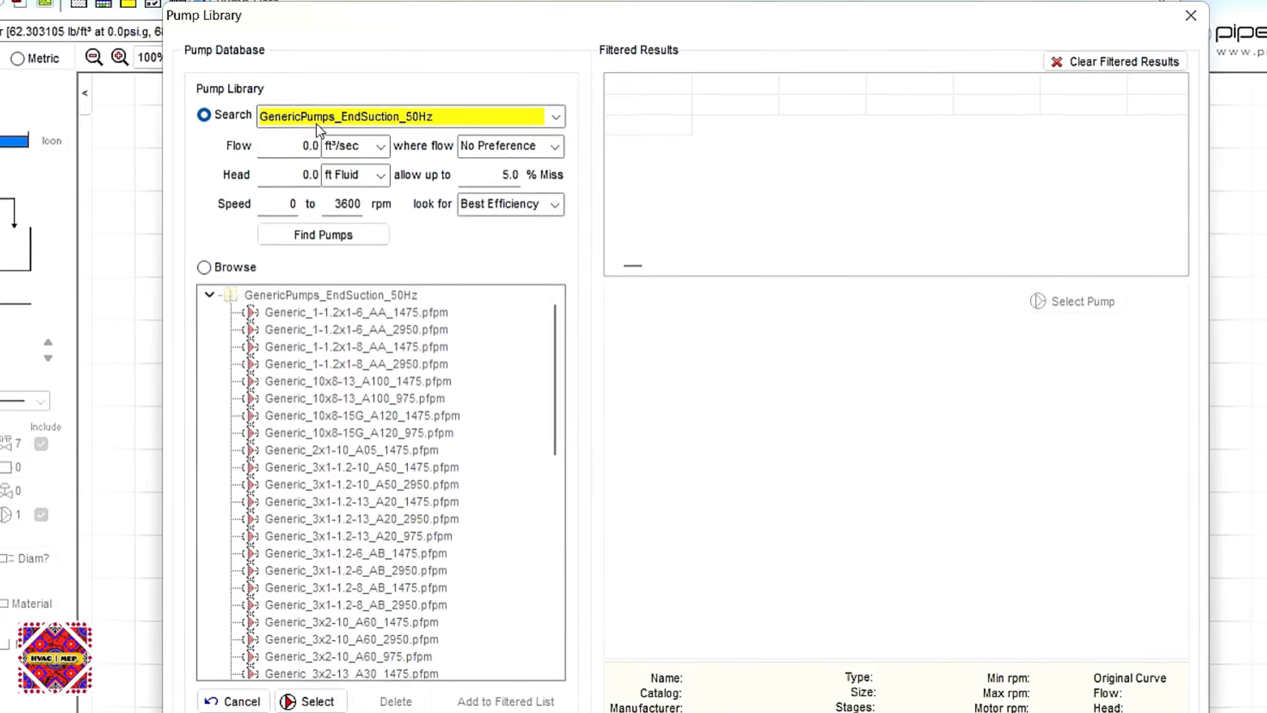
click(556, 117)
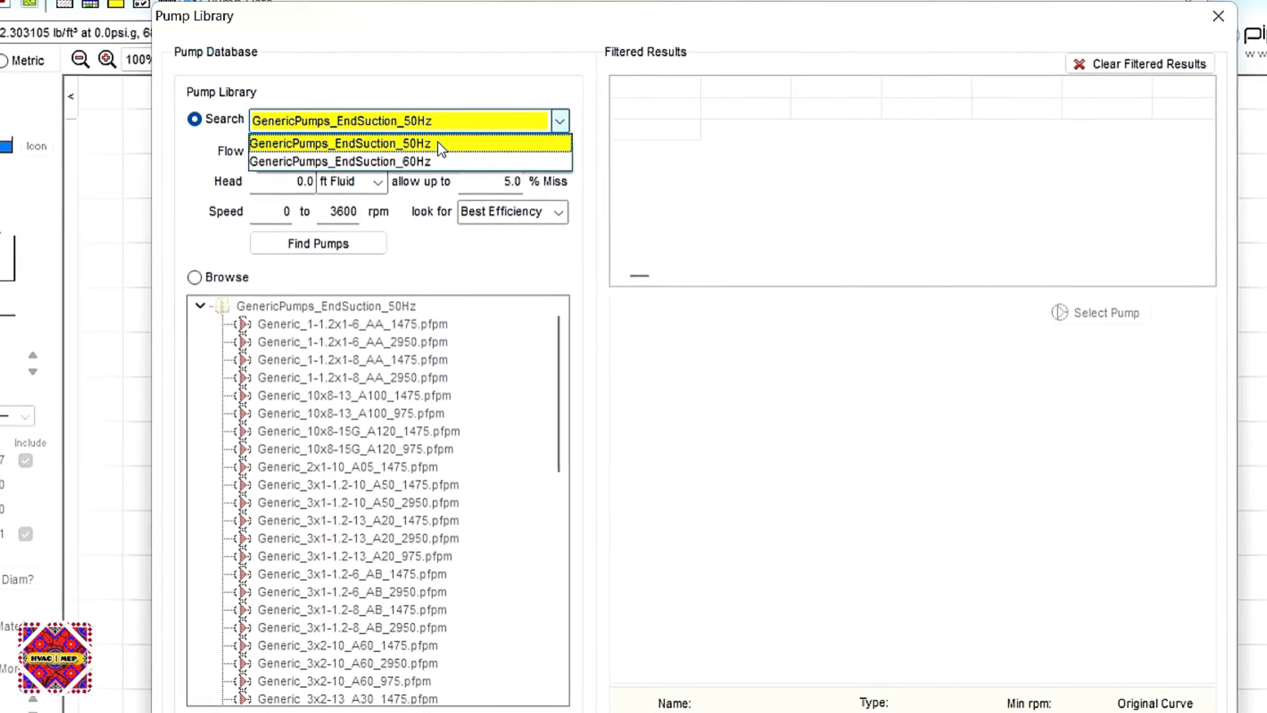
click(437, 141)
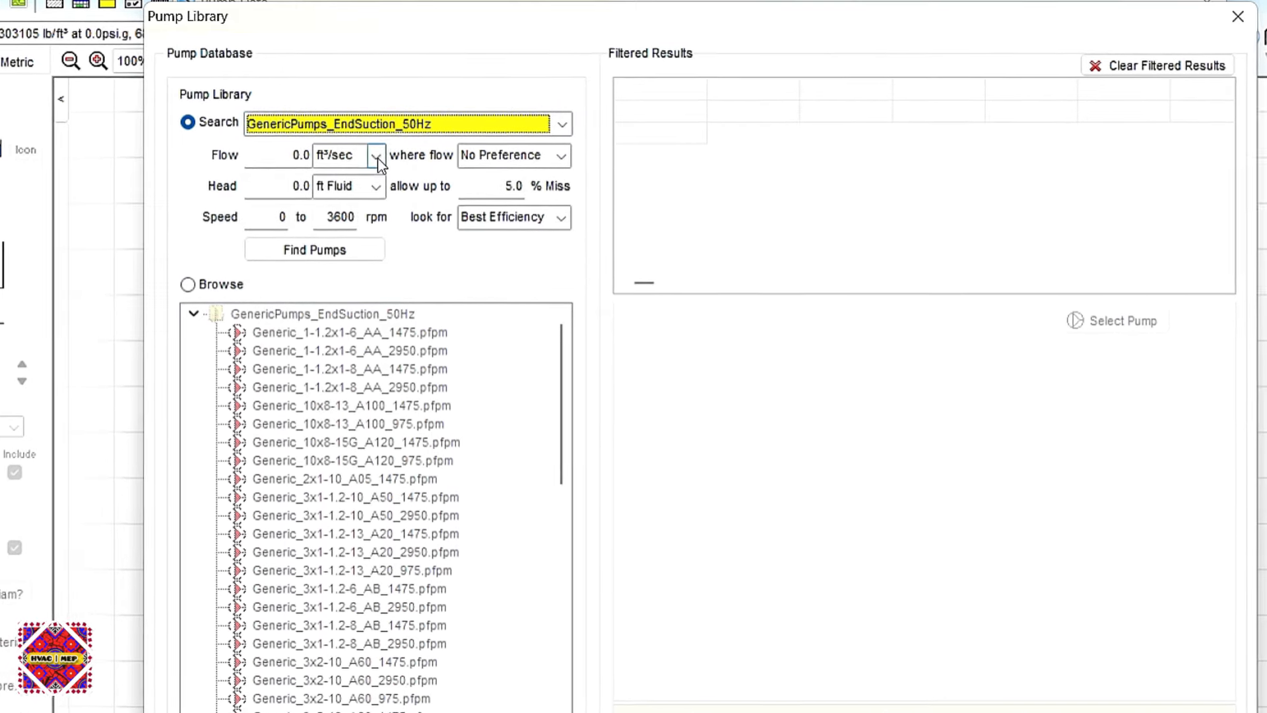
Search the library for pumps with a flow of 343 US gpm and a head of 363.11 ft Fluid.
click(376, 156)
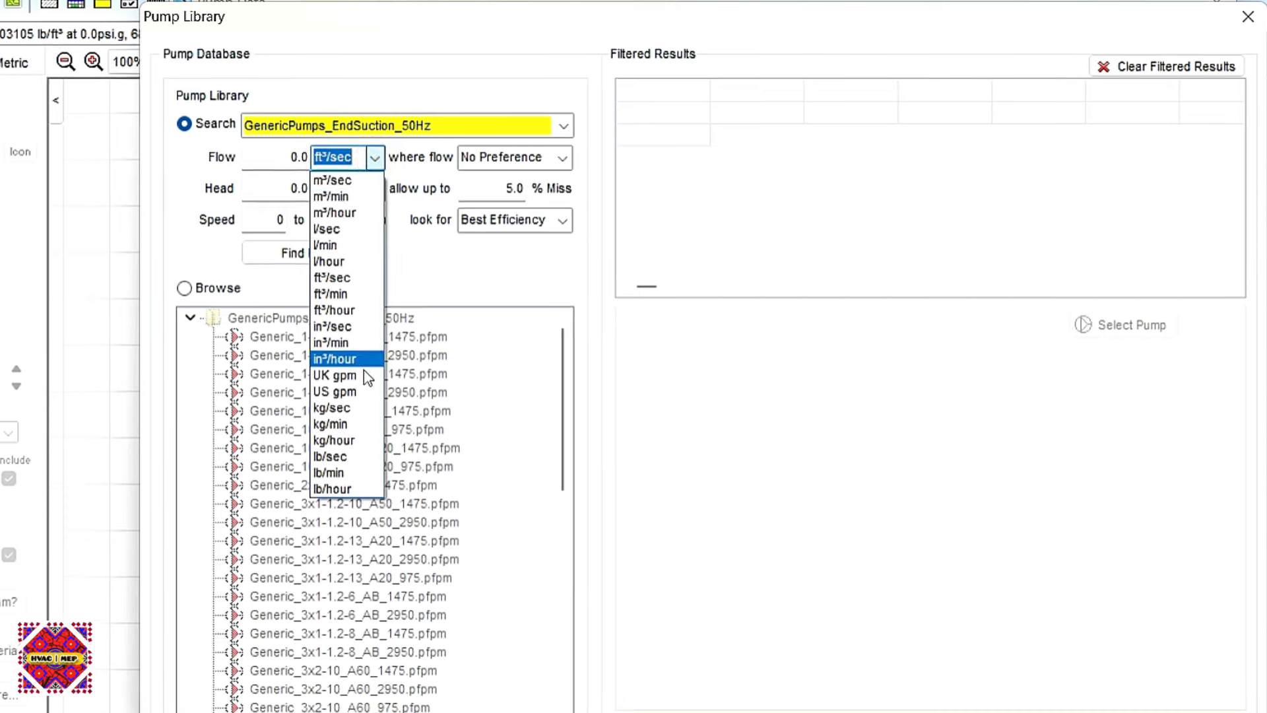
click(348, 391)
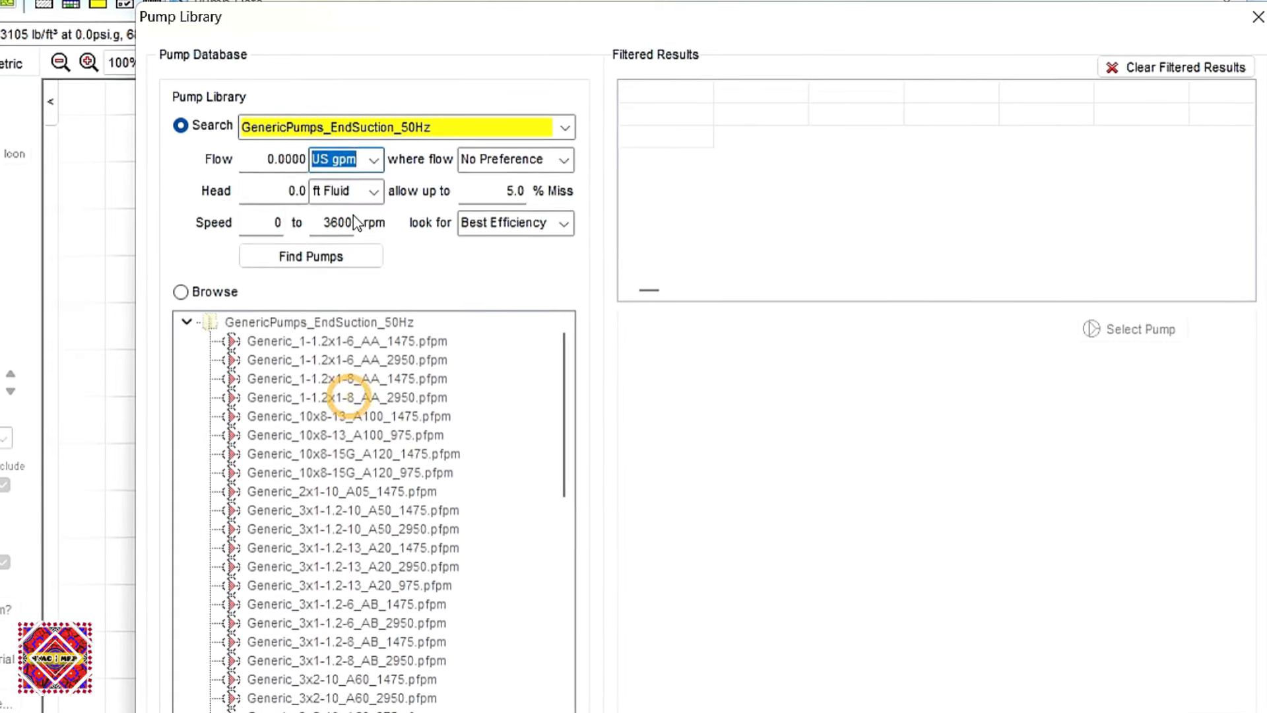
drag(269, 158, 307, 161)
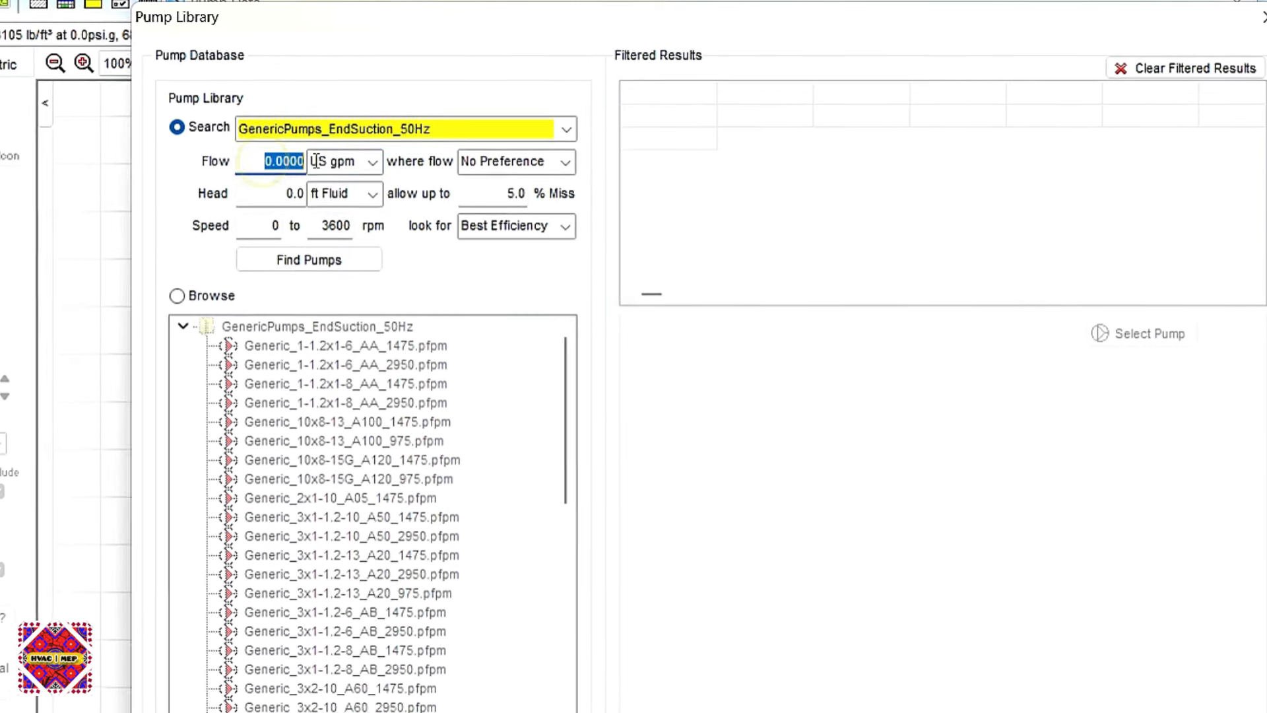
text(343)
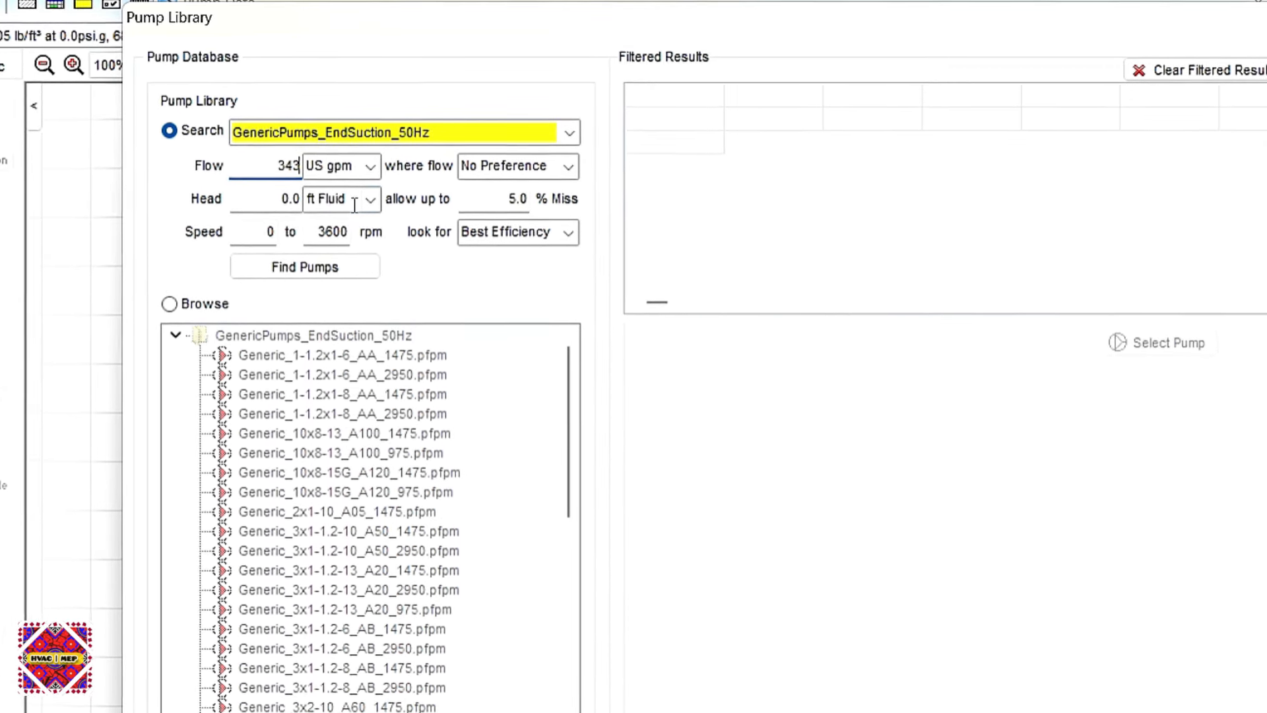
click(294, 198)
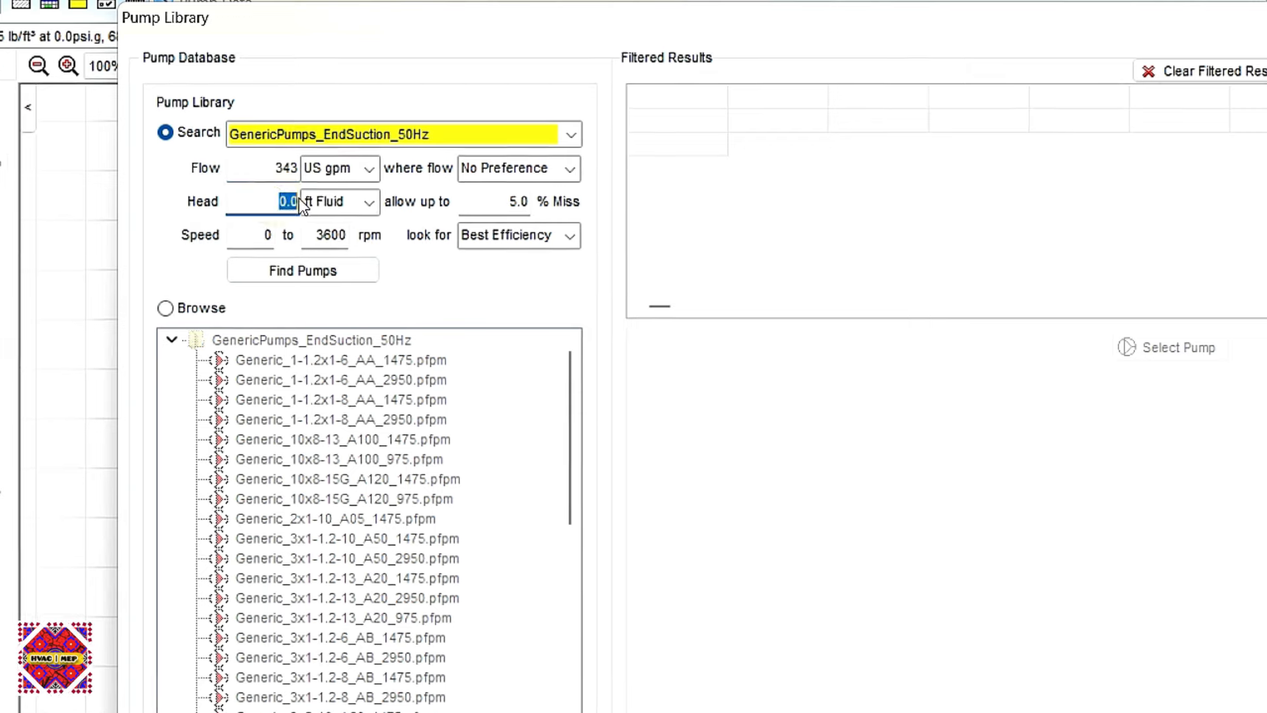
text(363.11)
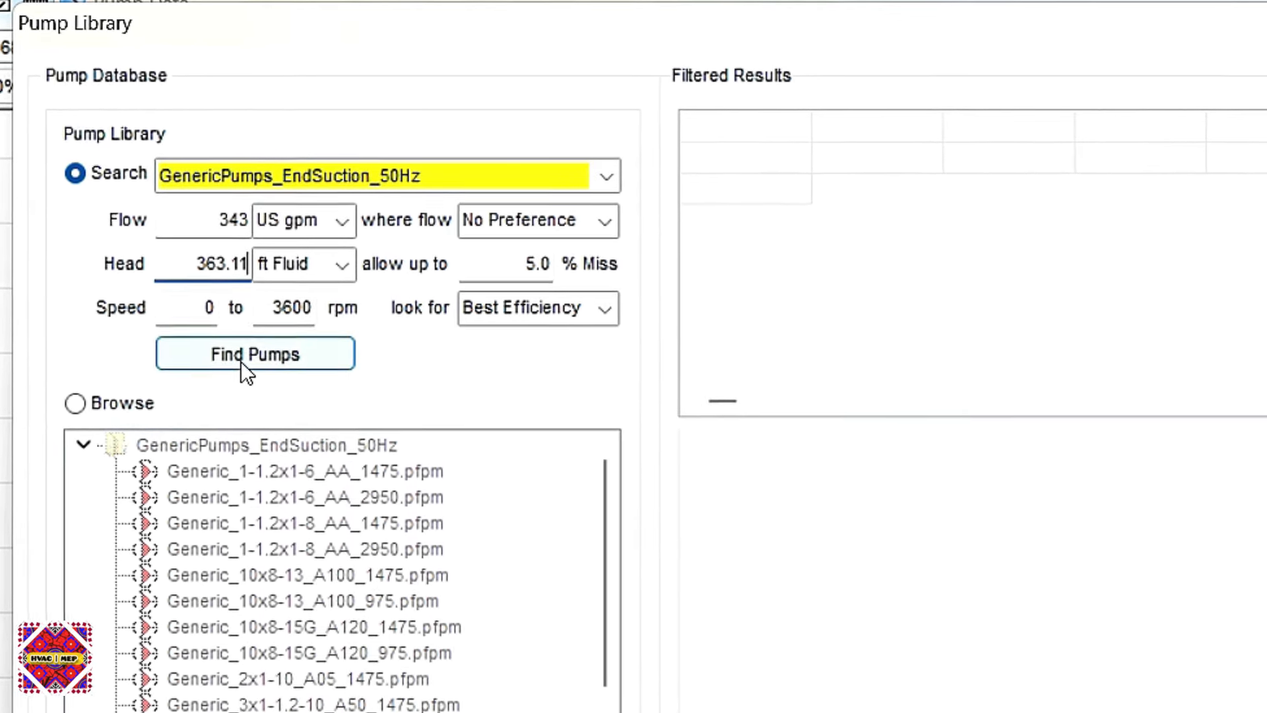
click(238, 367)
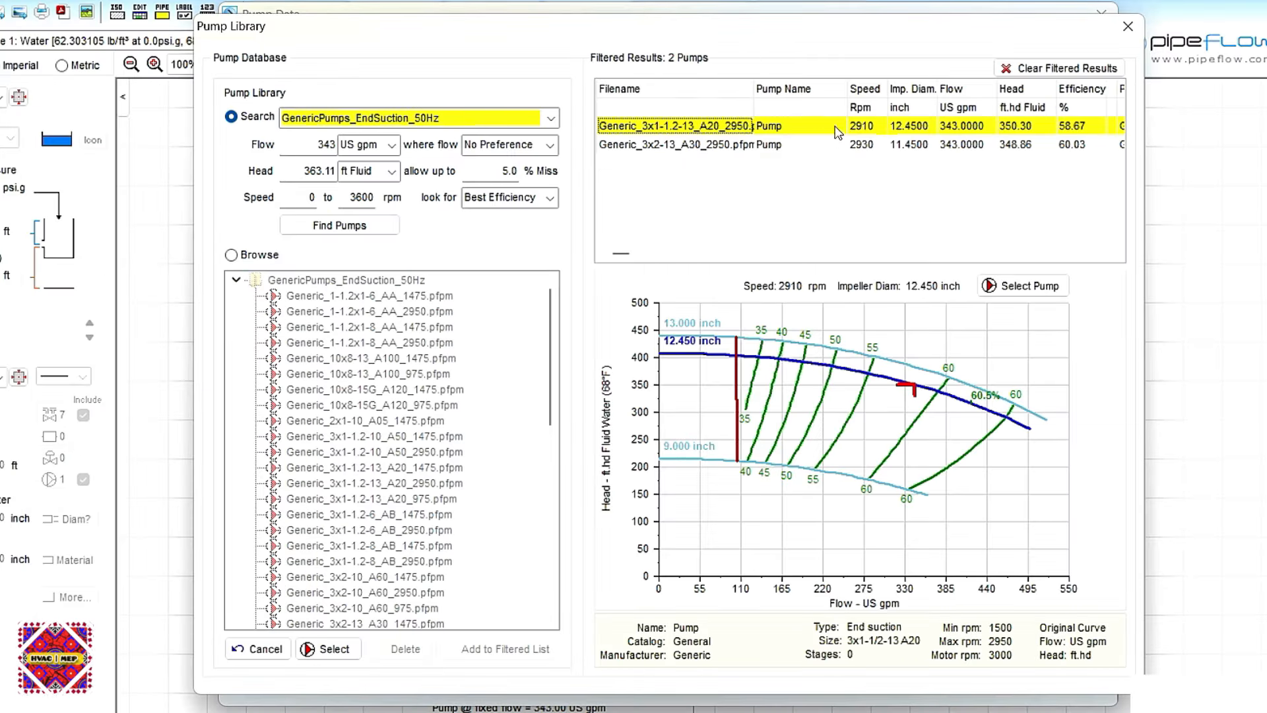
Compare the performance curves, head and efficiency of the pumps found, Generic_3x1-1.2-13_A20_2950 and Generic_3x2-13_A30_2950.
click(708, 147)
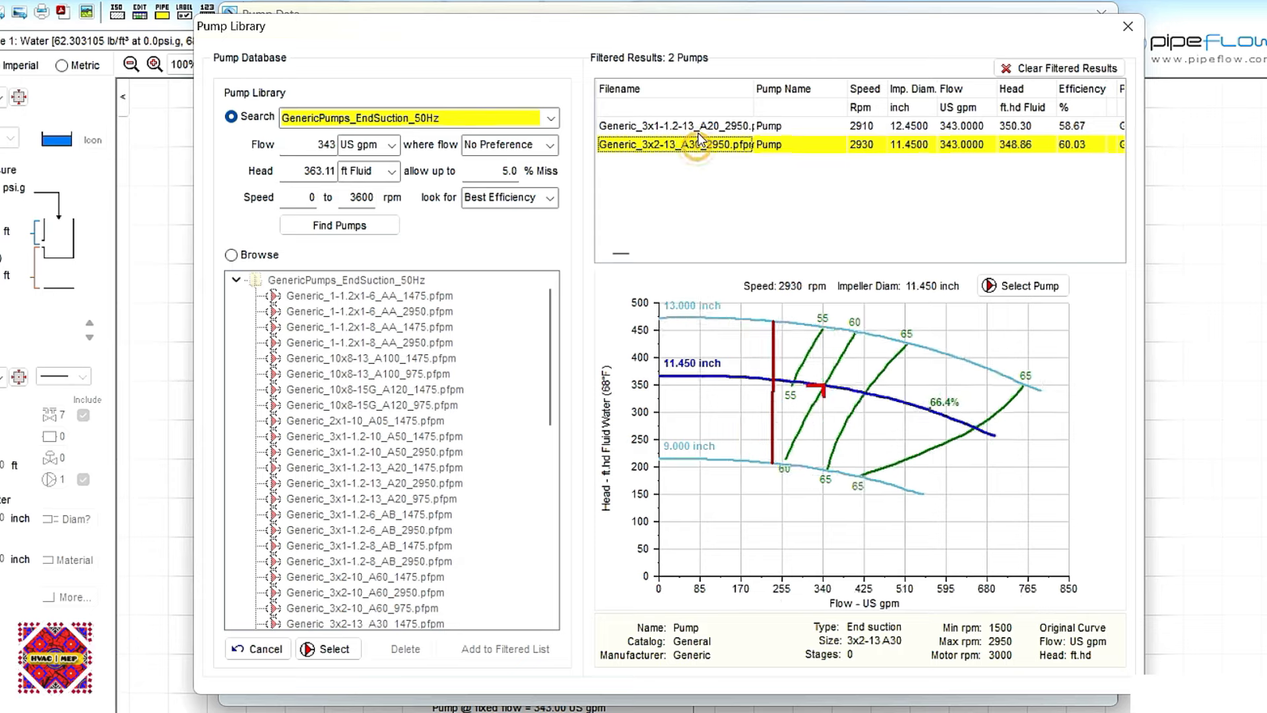
click(701, 131)
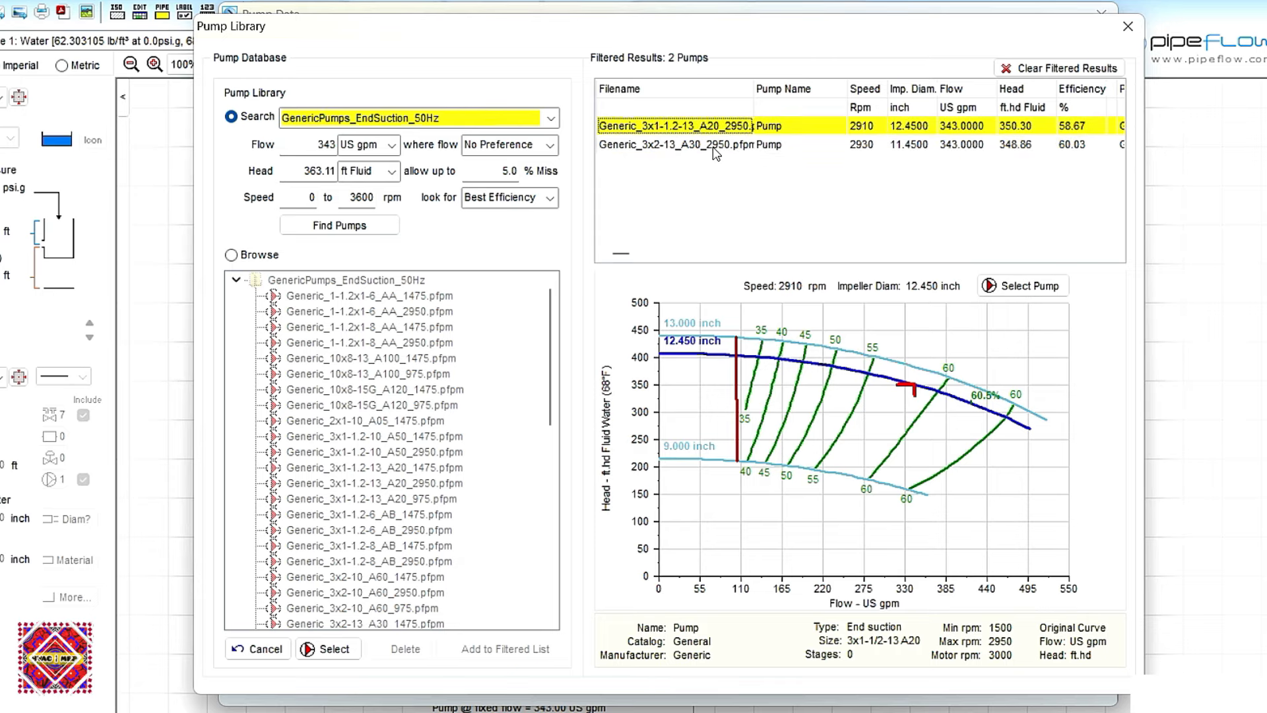
click(713, 145)
click(706, 130)
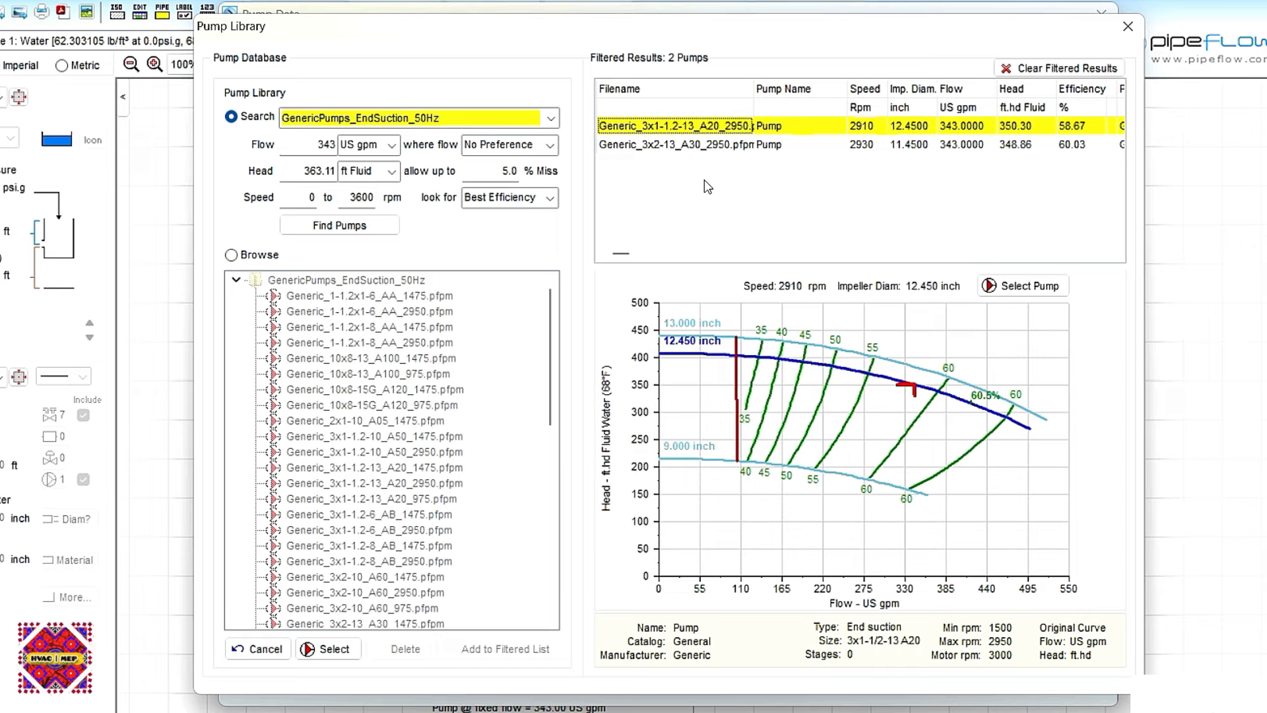
click(709, 147)
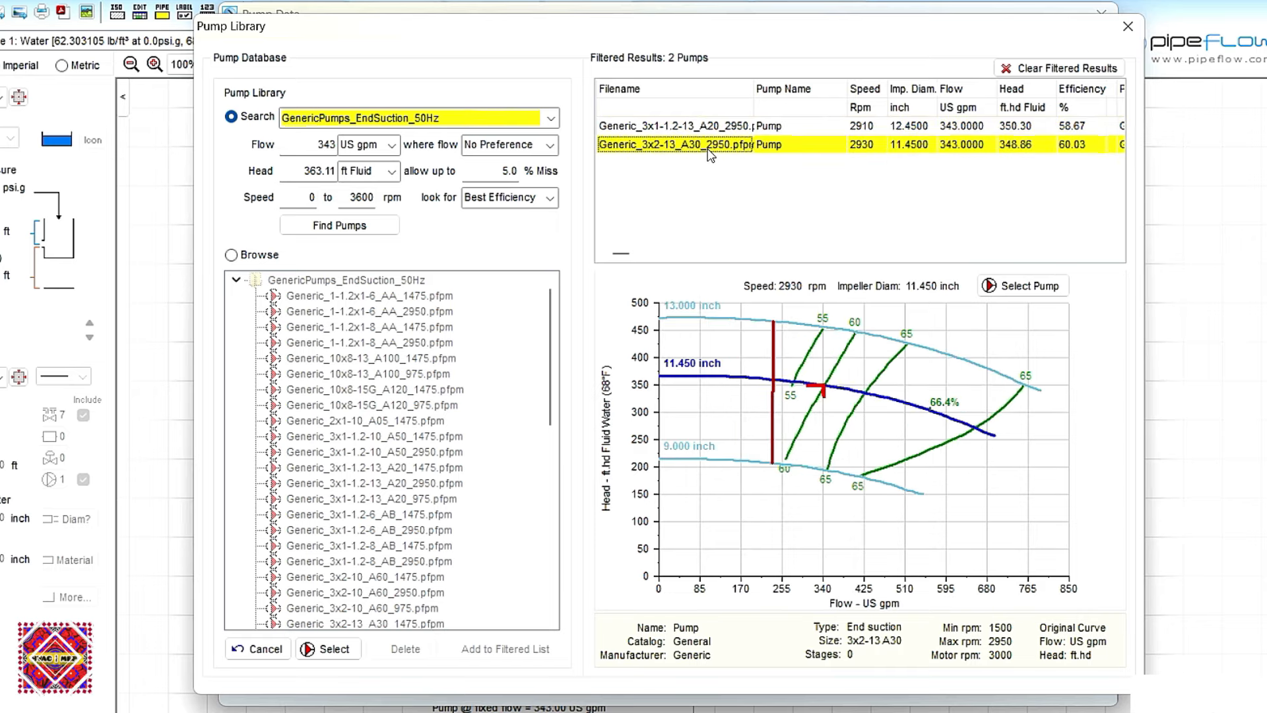
click(695, 130)
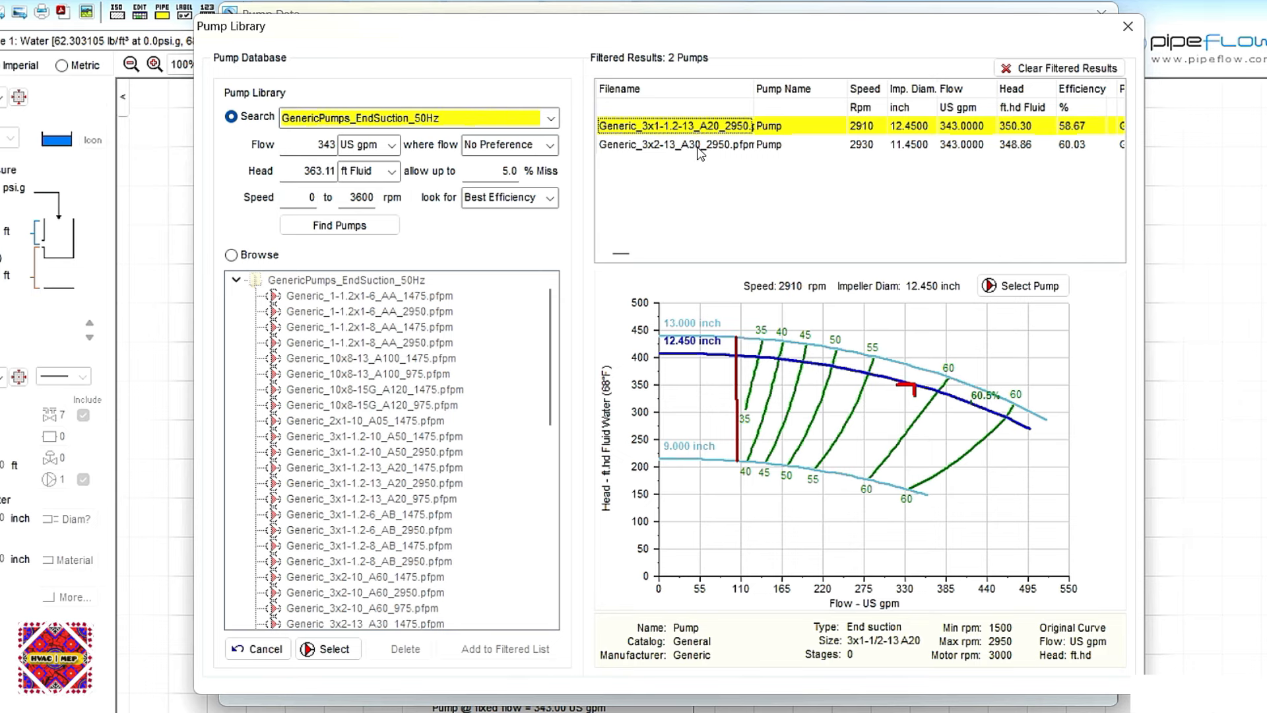
click(701, 151)
click(693, 128)
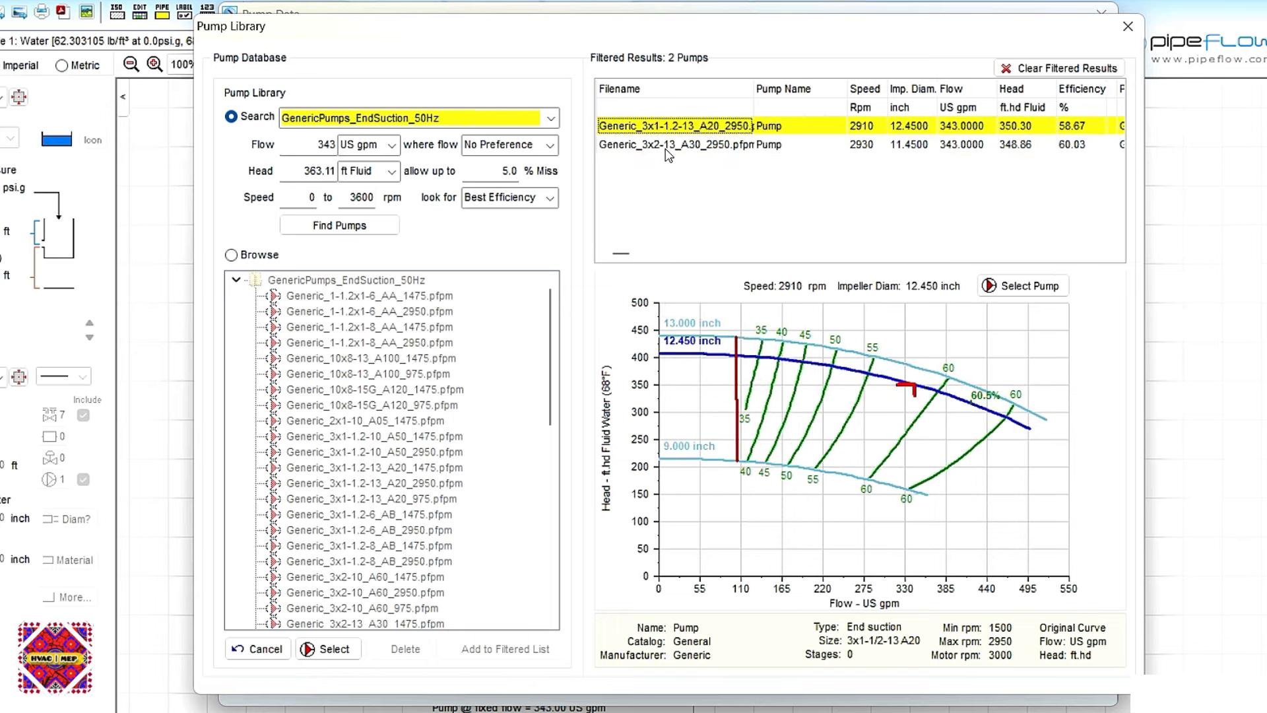
click(667, 150)
click(667, 126)
click(990, 145)
click(1013, 145)
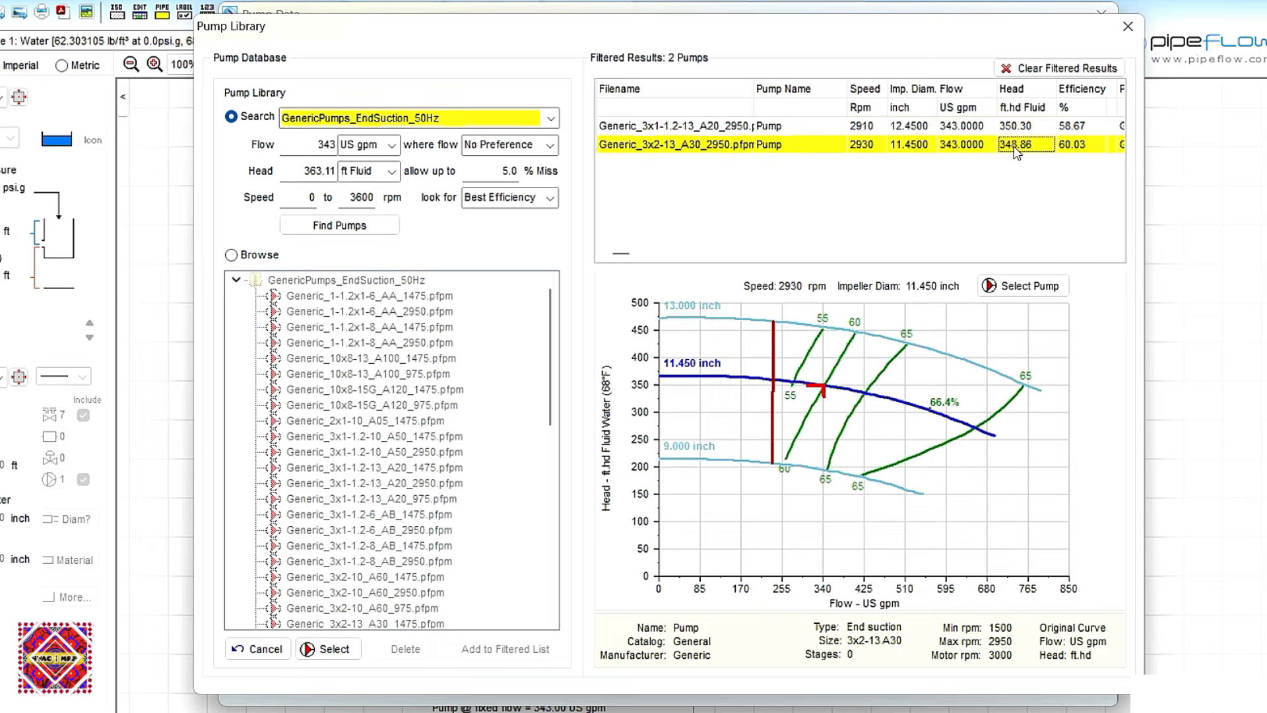
click(1018, 125)
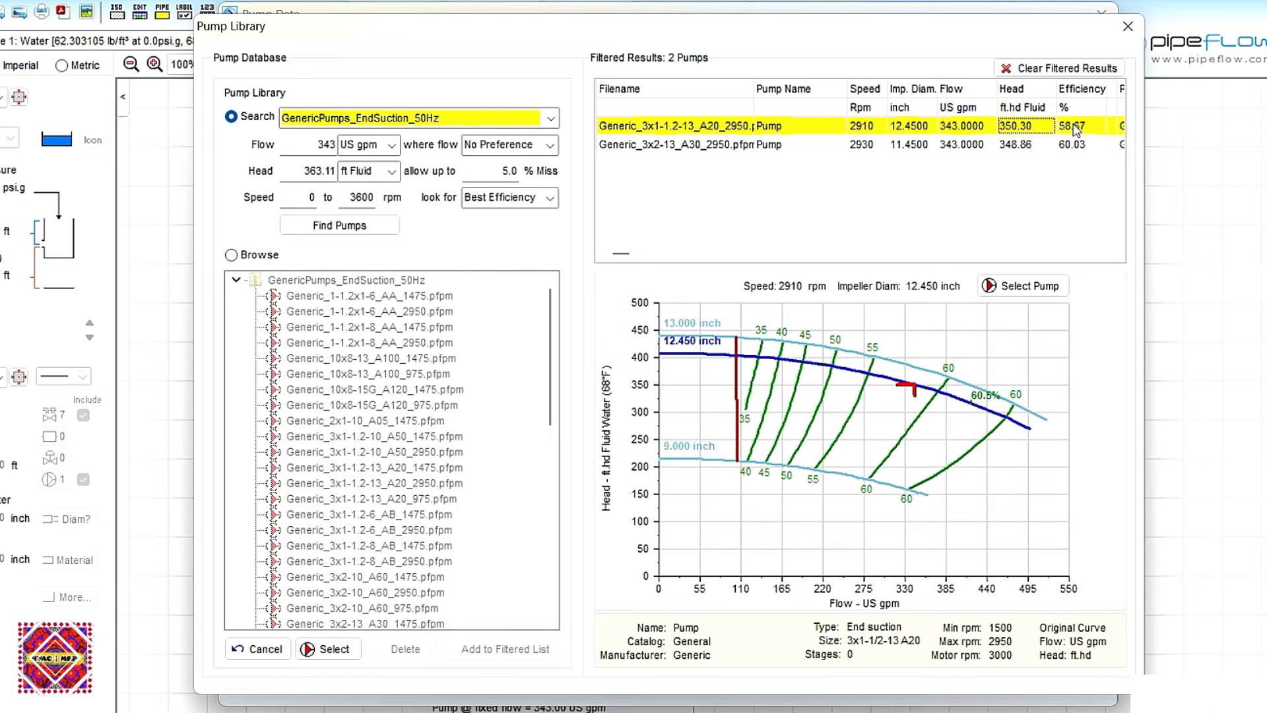
Examine the remaining data of the found pumps, from catalog, manufacturer and kind to motor rpm, speed limits and impeller diameter limits.
click(1115, 254)
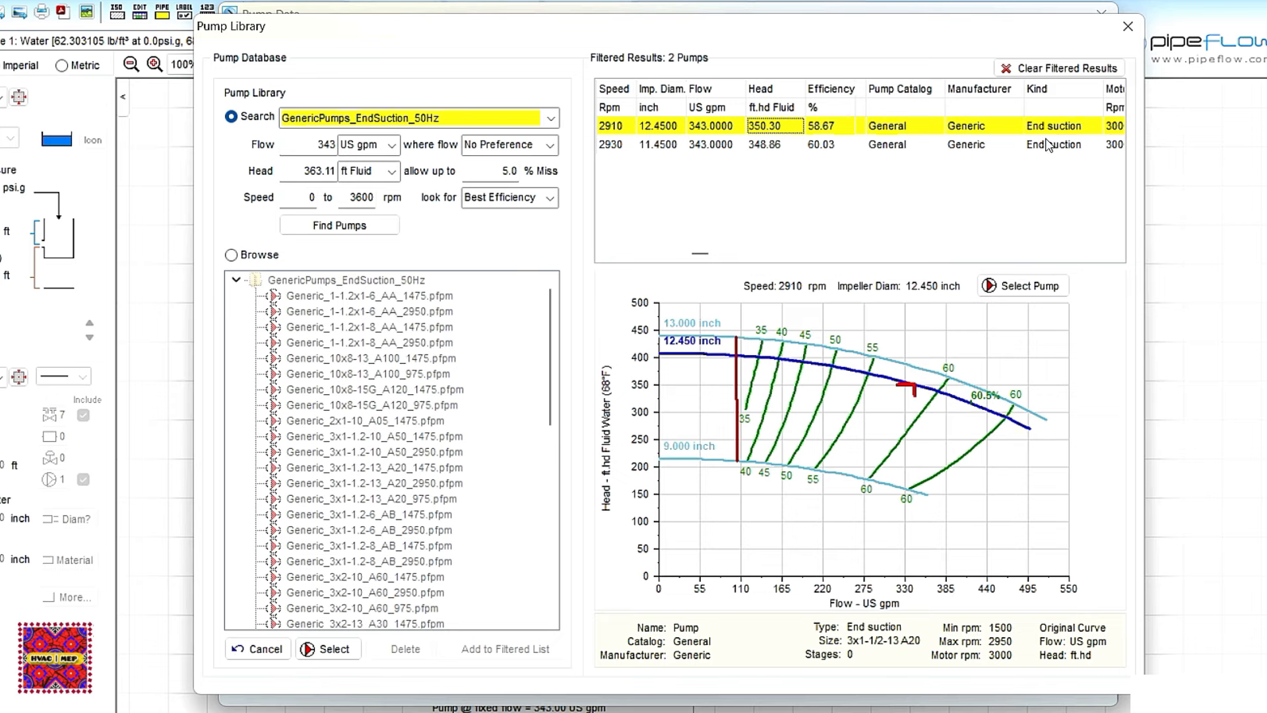
click(1116, 253)
click(1116, 253)
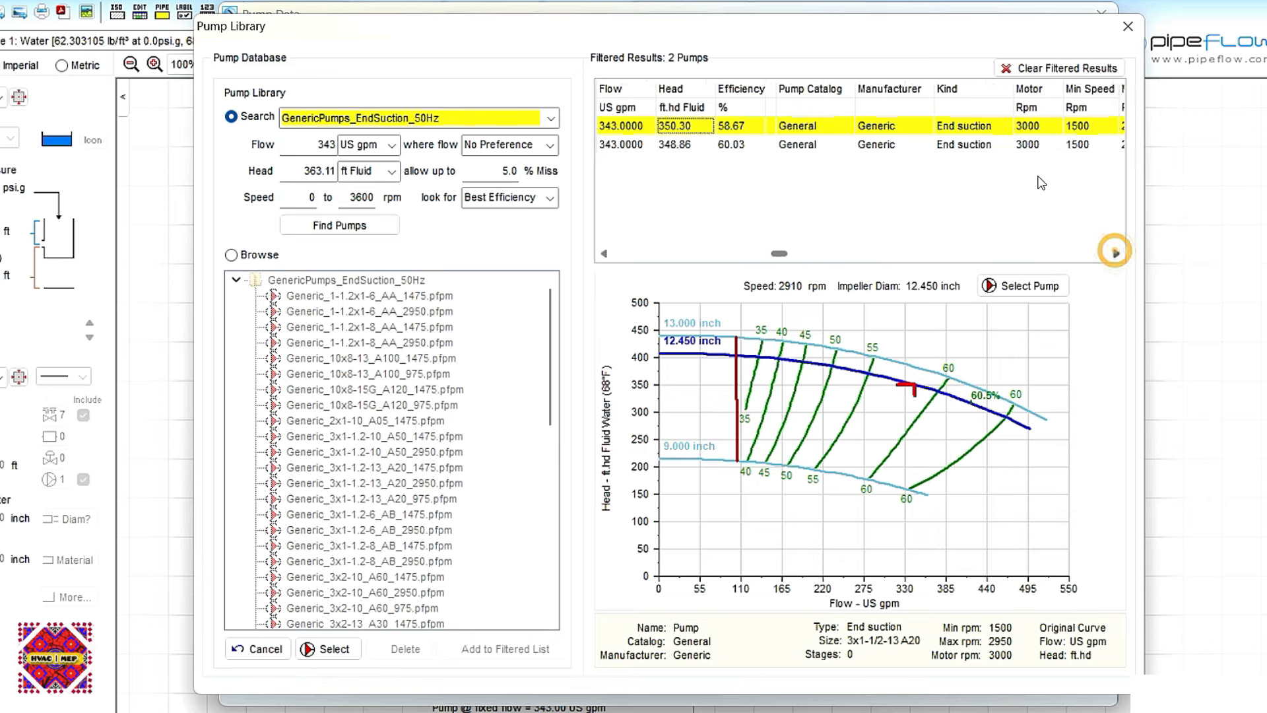
click(1115, 253)
click(1115, 253)
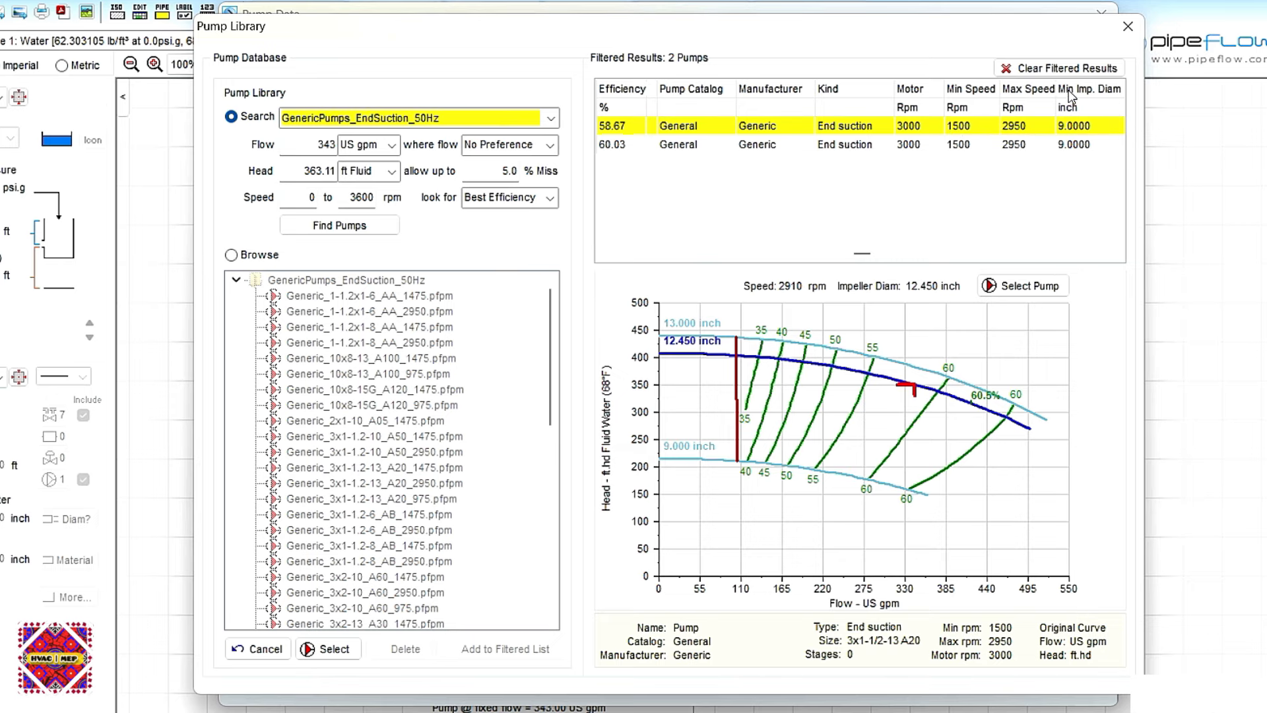
click(1117, 253)
click(1117, 252)
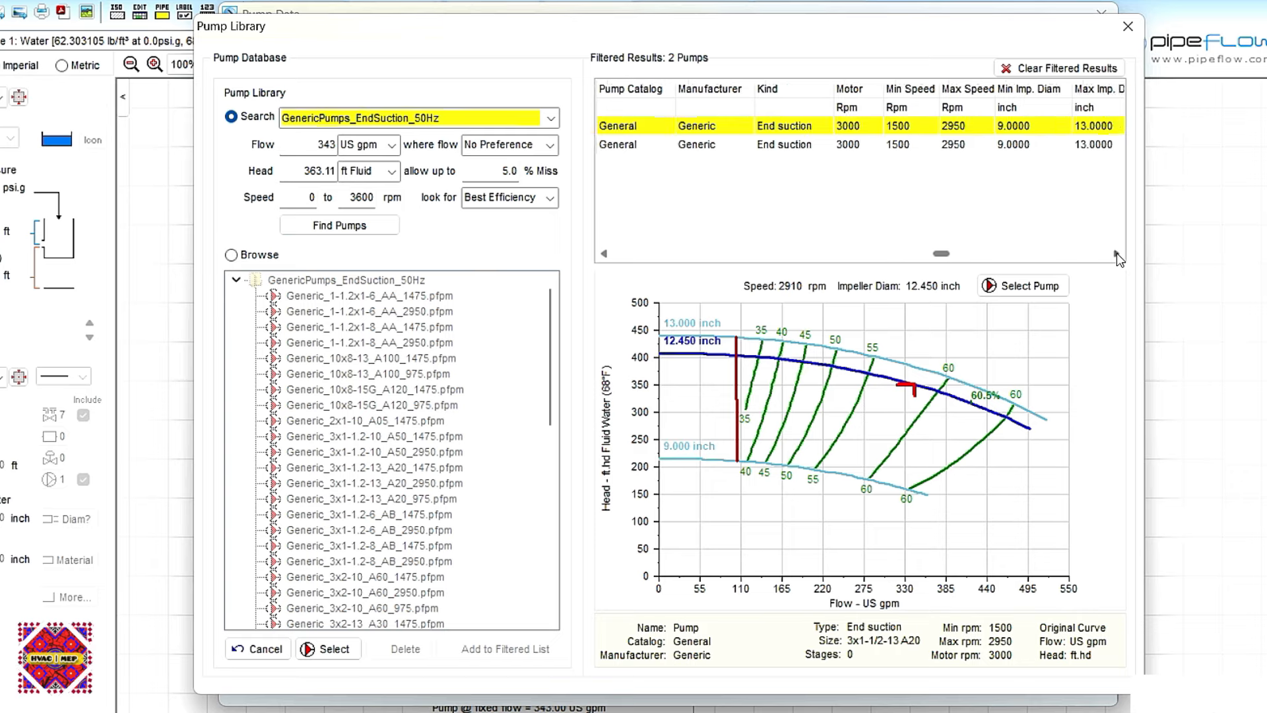
click(1117, 253)
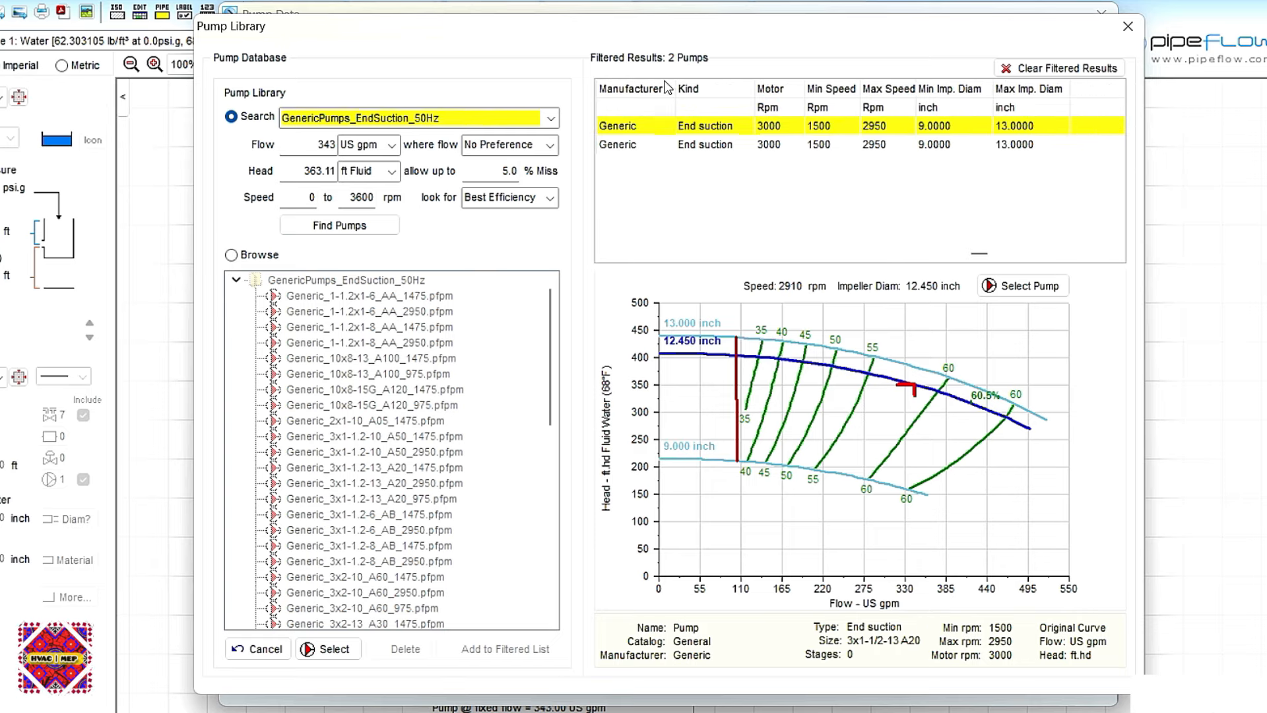
Select the Generic_3x1-1.2-13_A20_2950 pump from the results and calculate its performance at a flow of 343 US gpm.
click(626, 147)
click(630, 124)
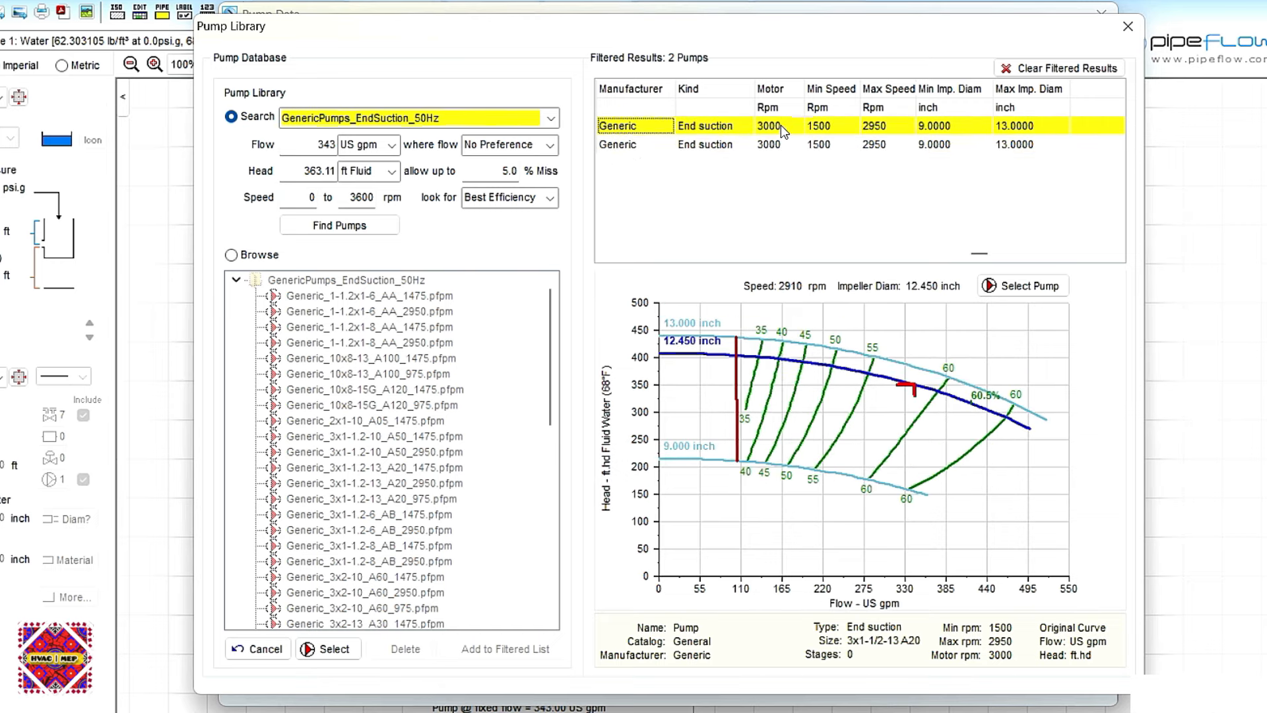
click(1020, 283)
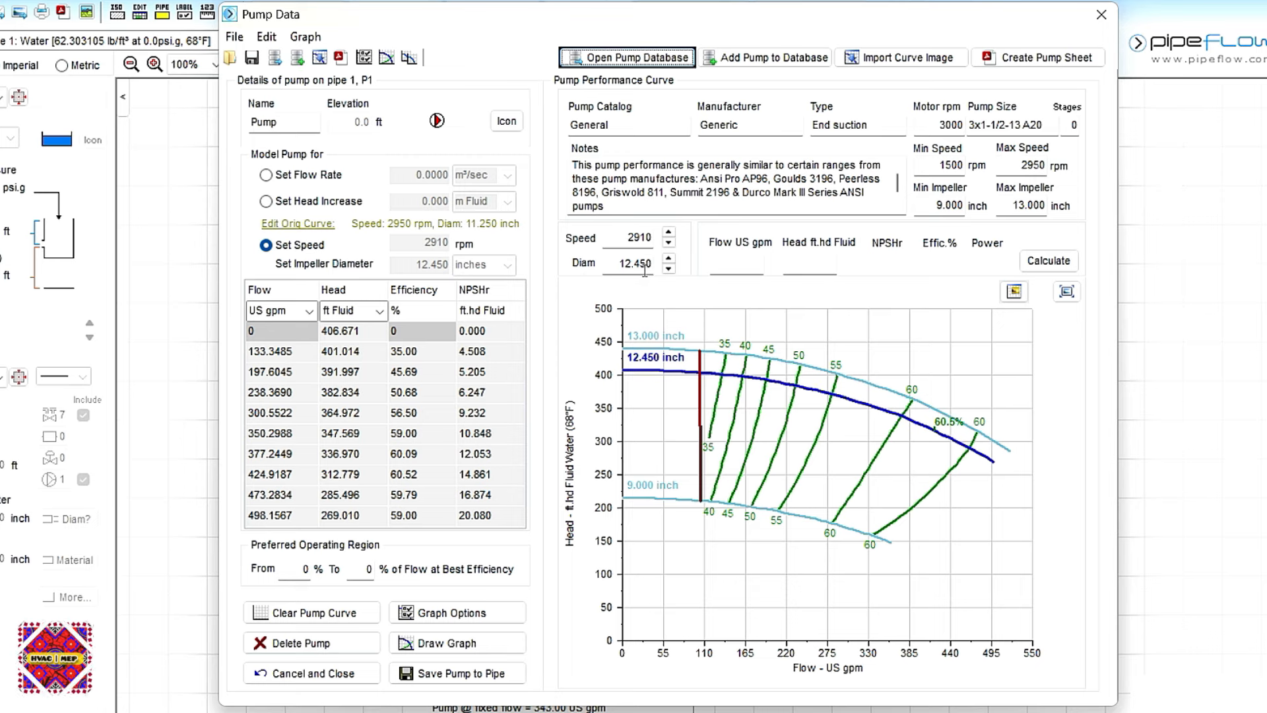
click(724, 265)
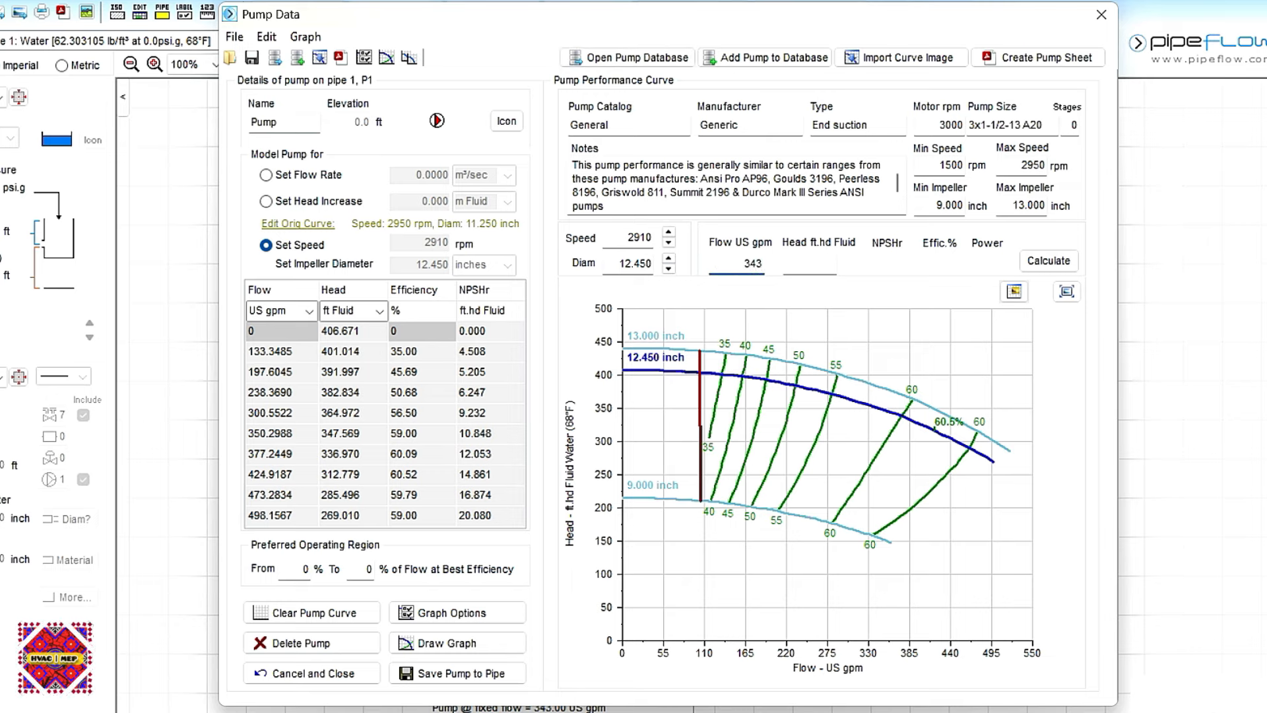
click(1049, 260)
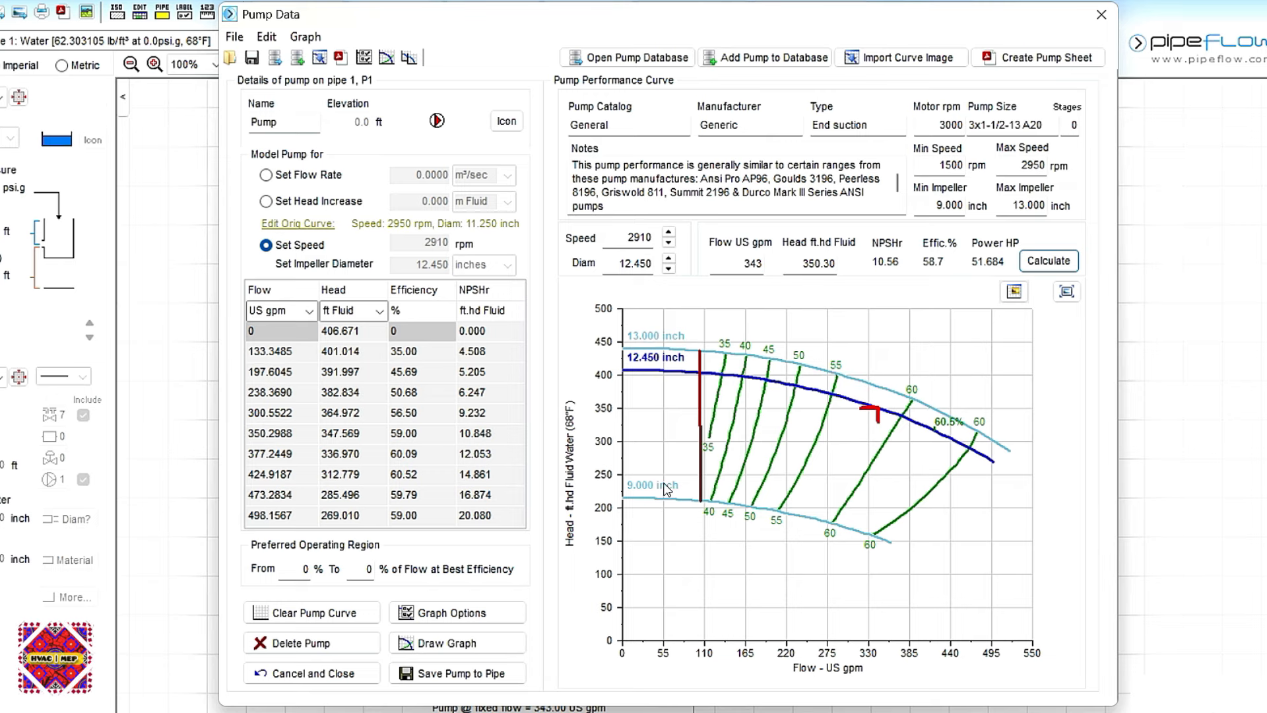
Turn on the Power, NPSHr and imported curves in the pump graph, keep efficiency as Iso curves at 5%, and save the graph options.
click(471, 624)
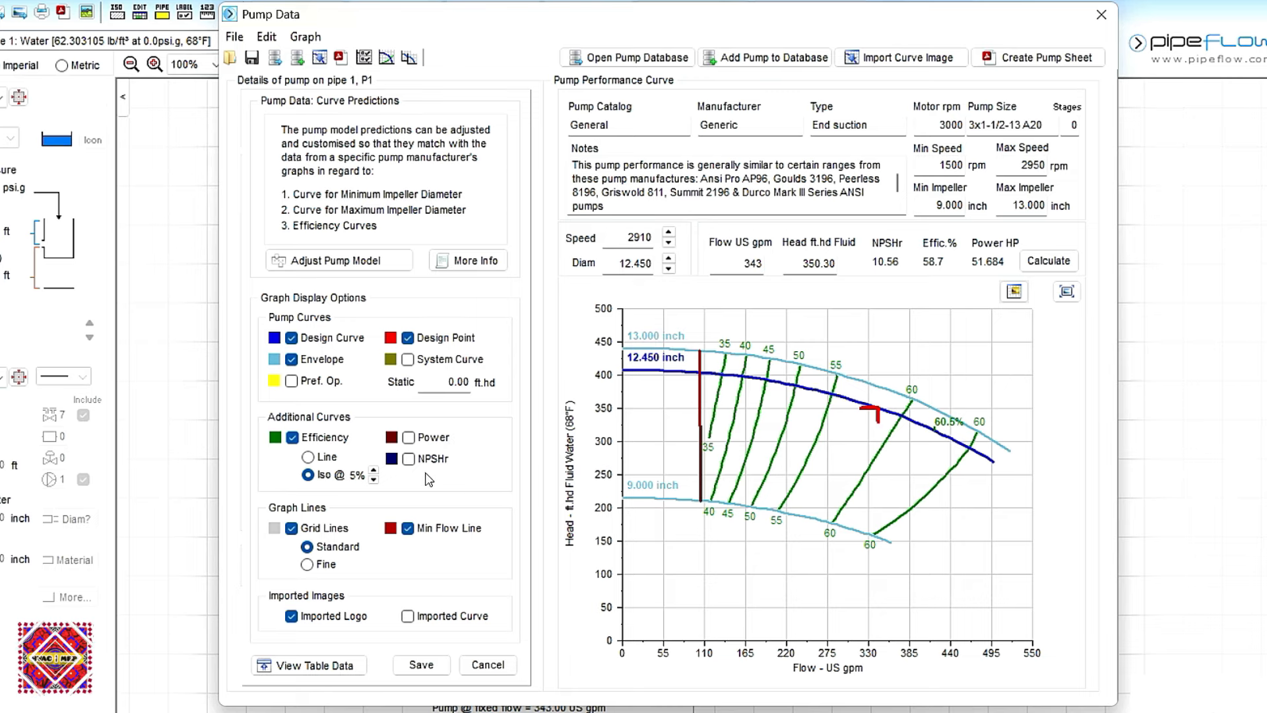
click(409, 438)
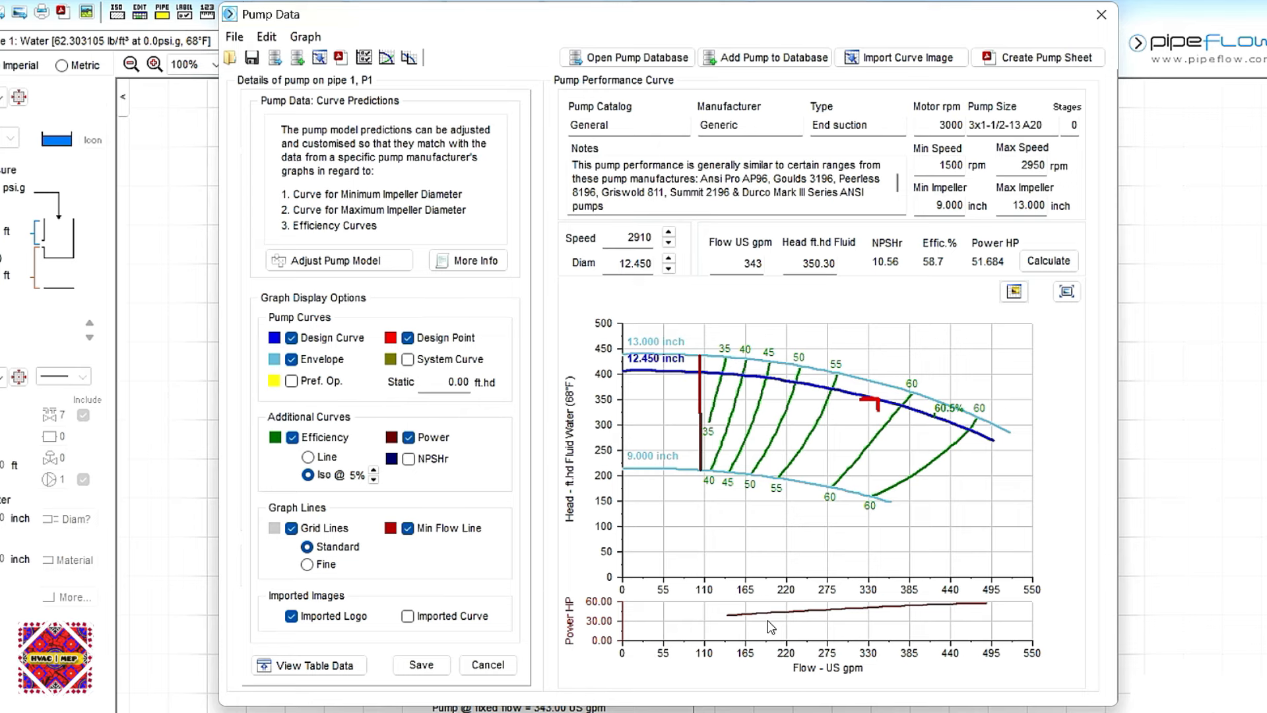
click(408, 460)
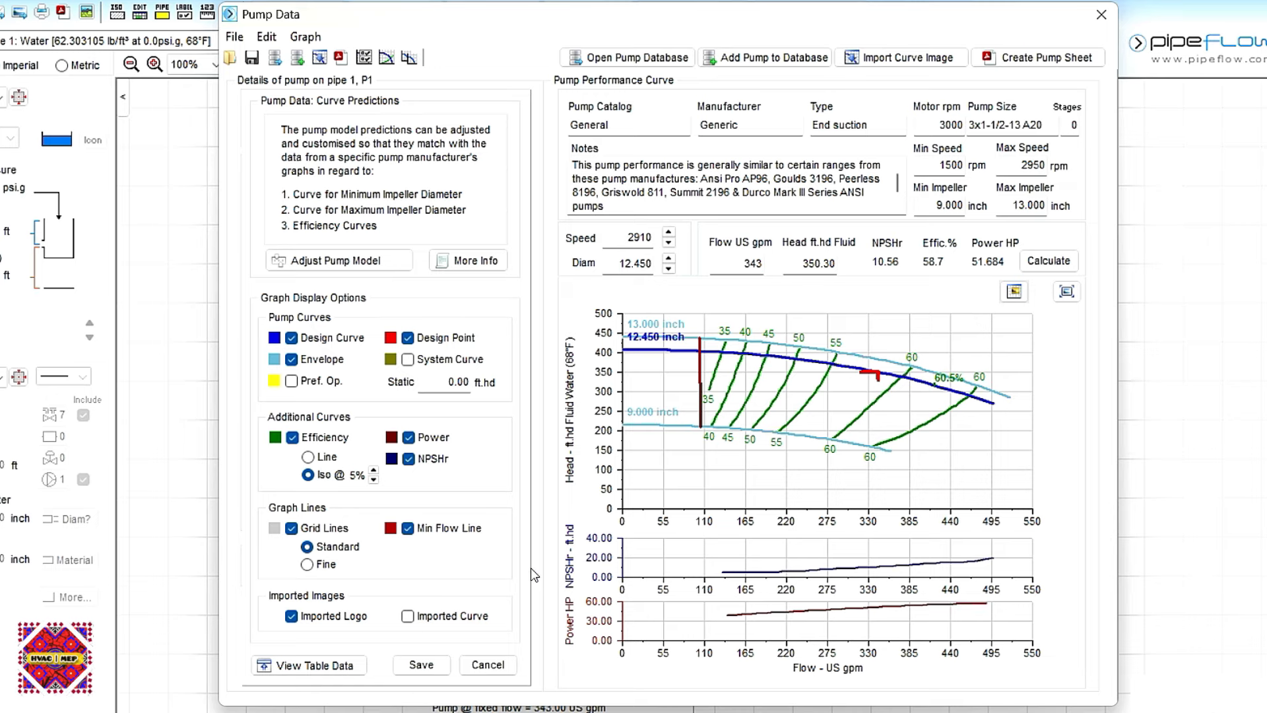
click(409, 617)
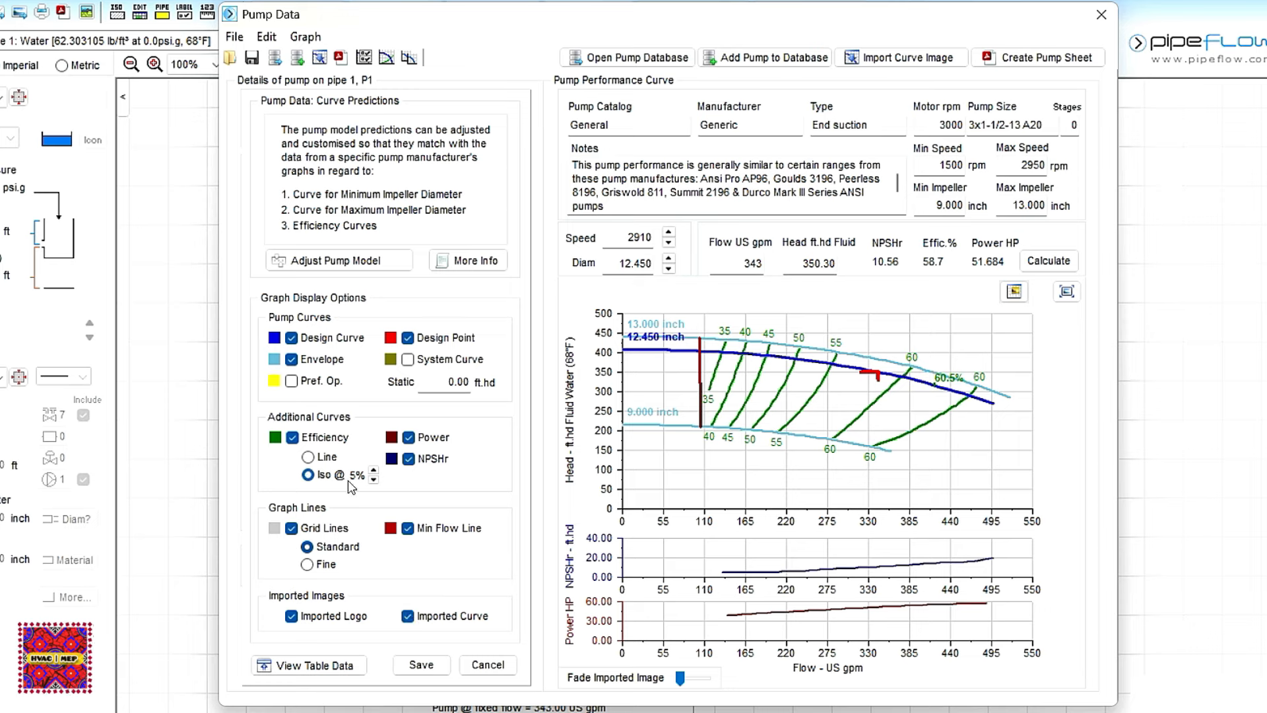
click(308, 457)
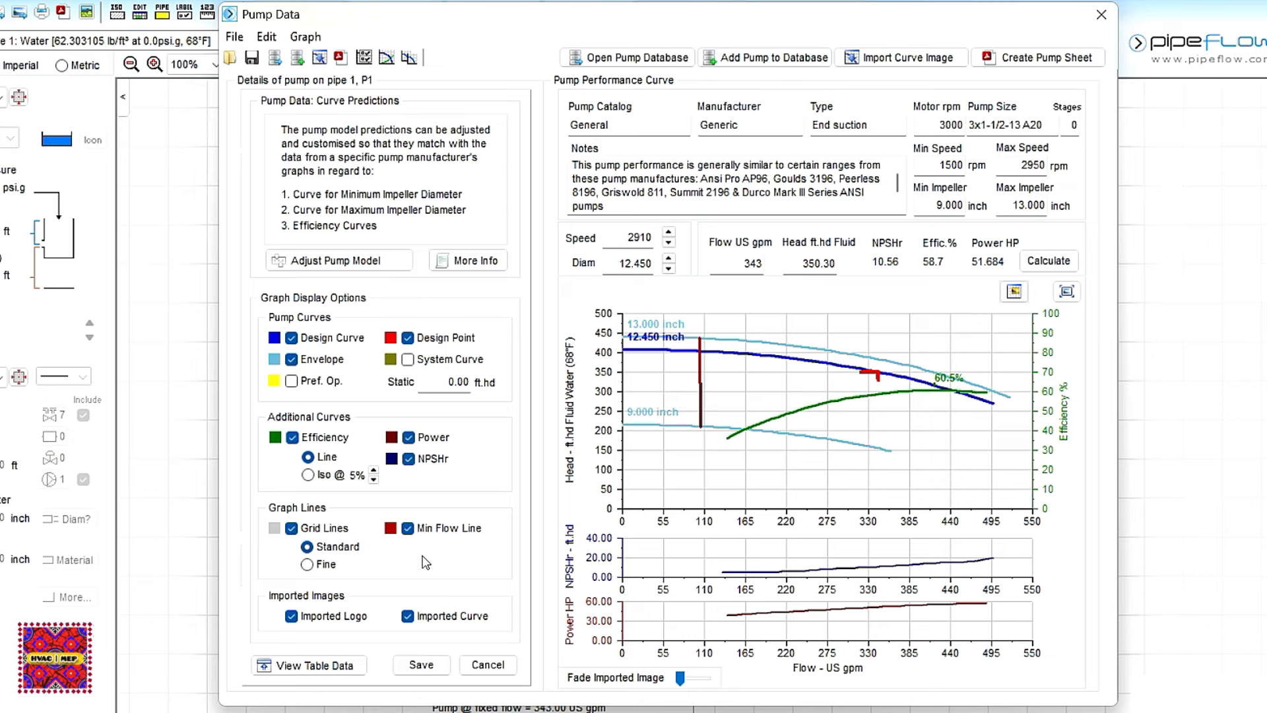
click(308, 476)
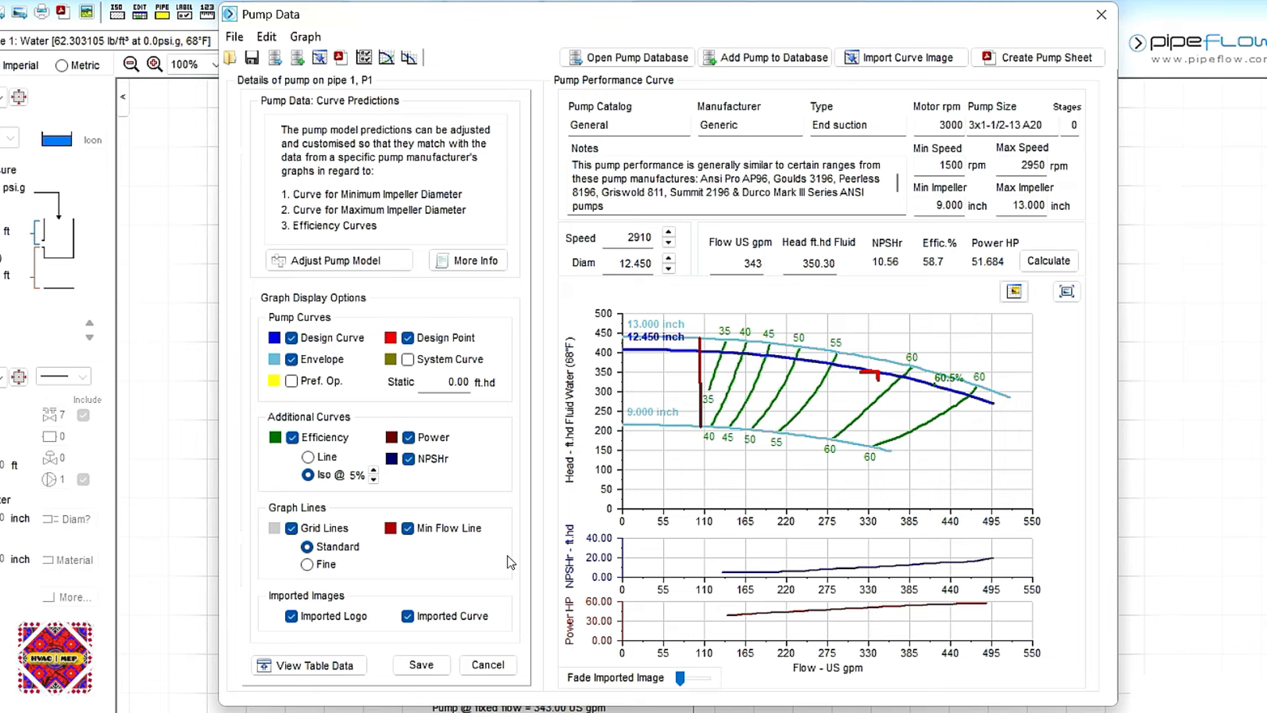
click(423, 665)
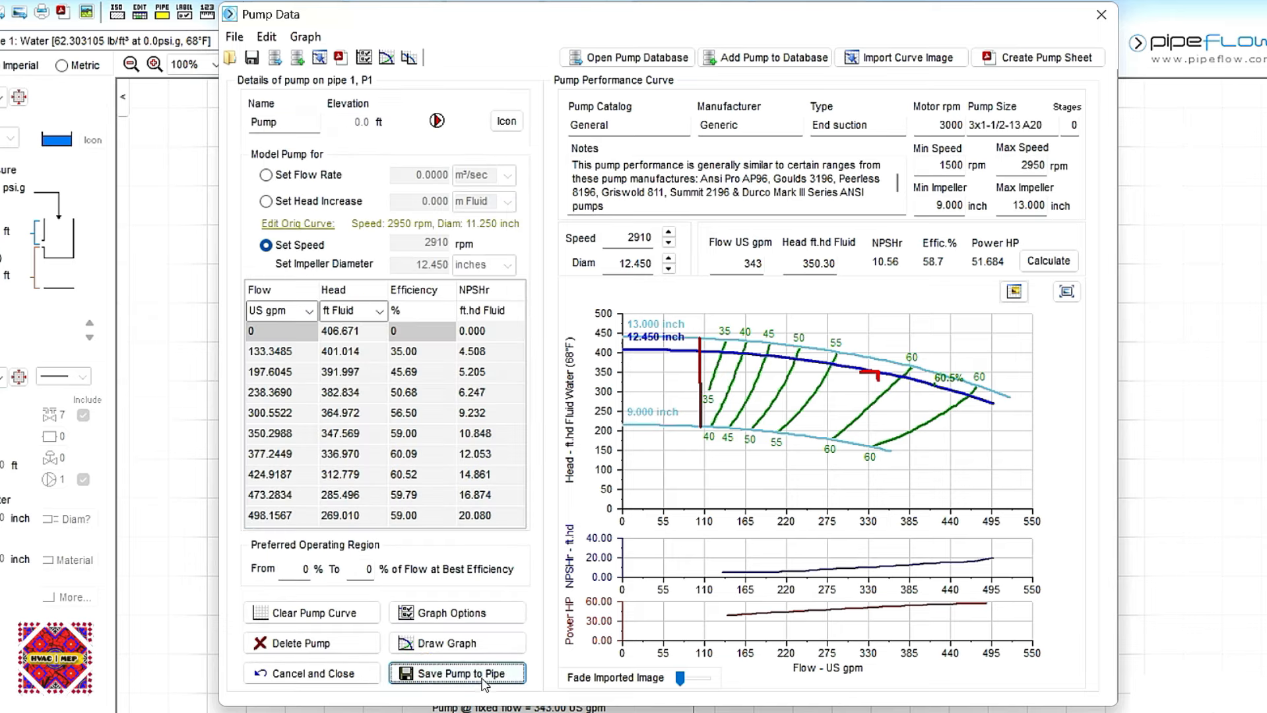
Save the selected pump to pipe P1 and reopen its pump data from the drawing.
click(462, 673)
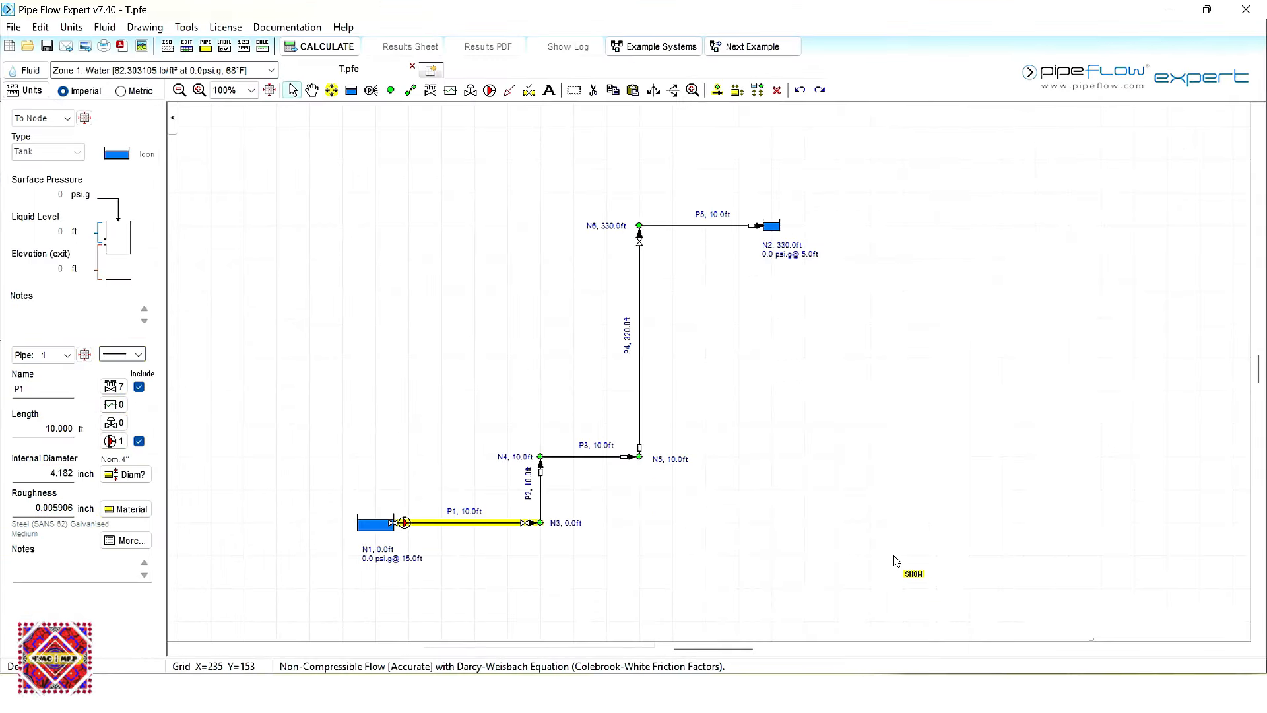
right_click(406, 527)
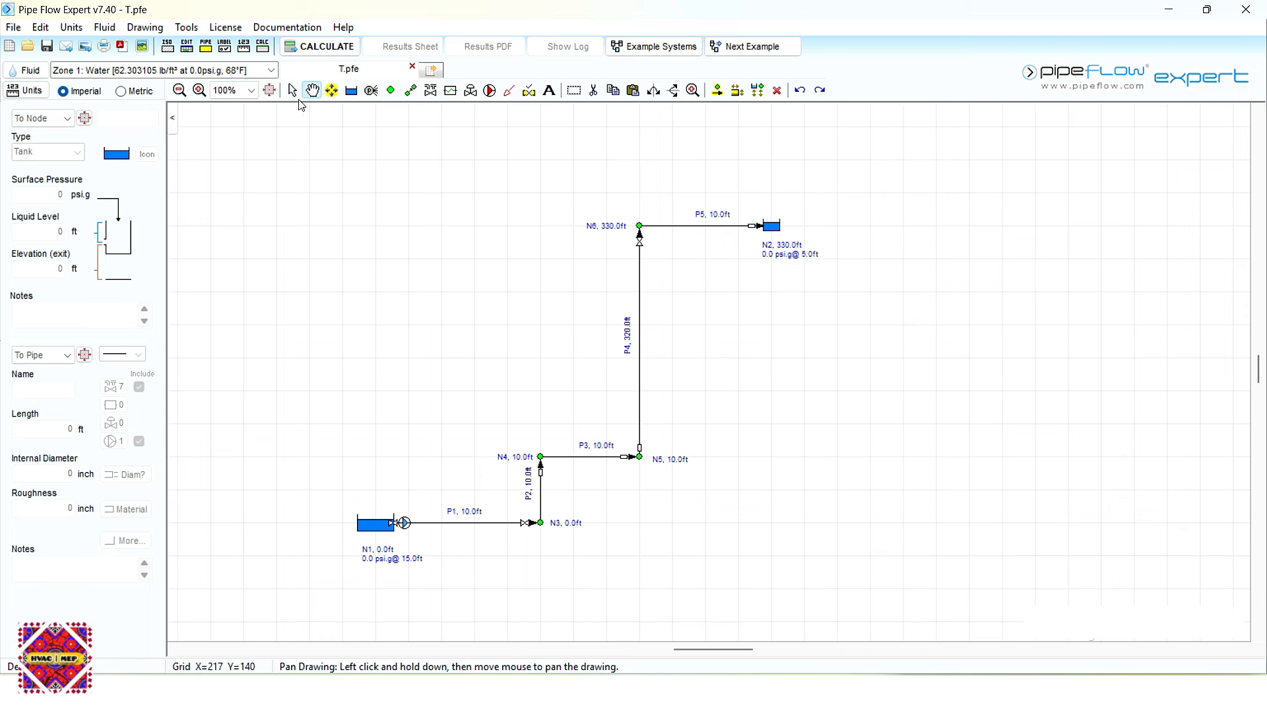
click(295, 92)
mouse_move(410, 532)
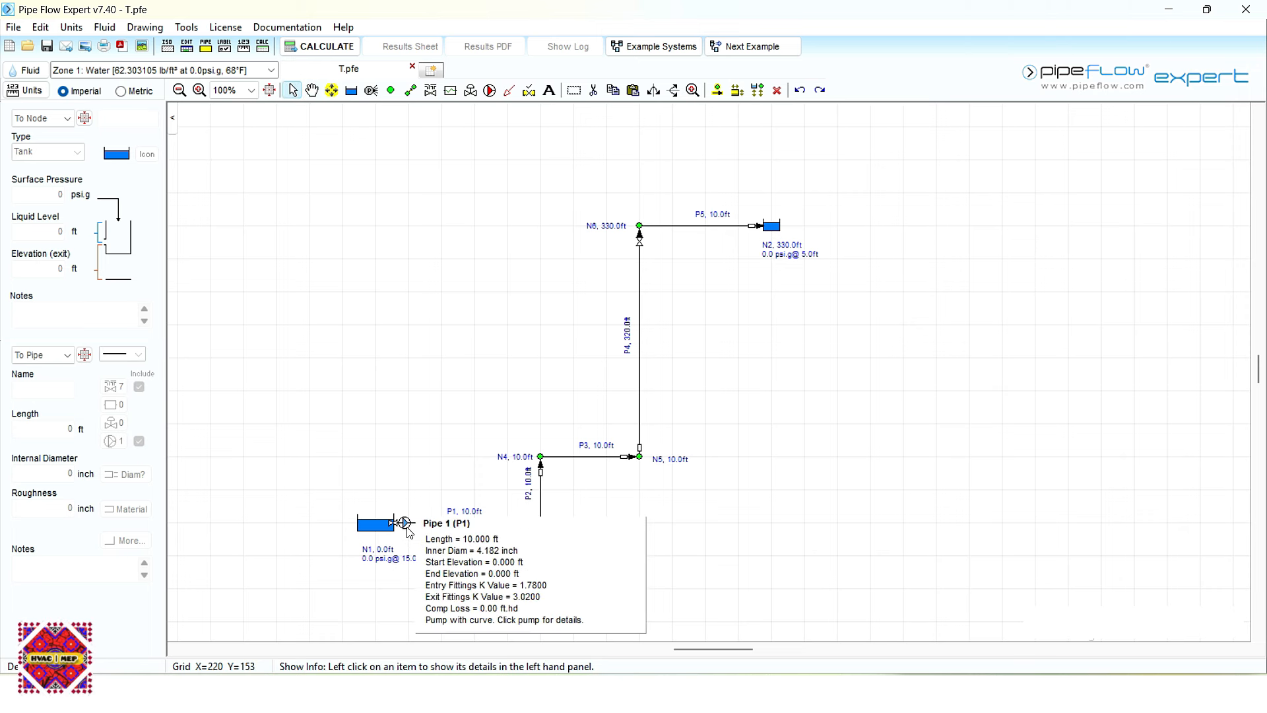
click(405, 524)
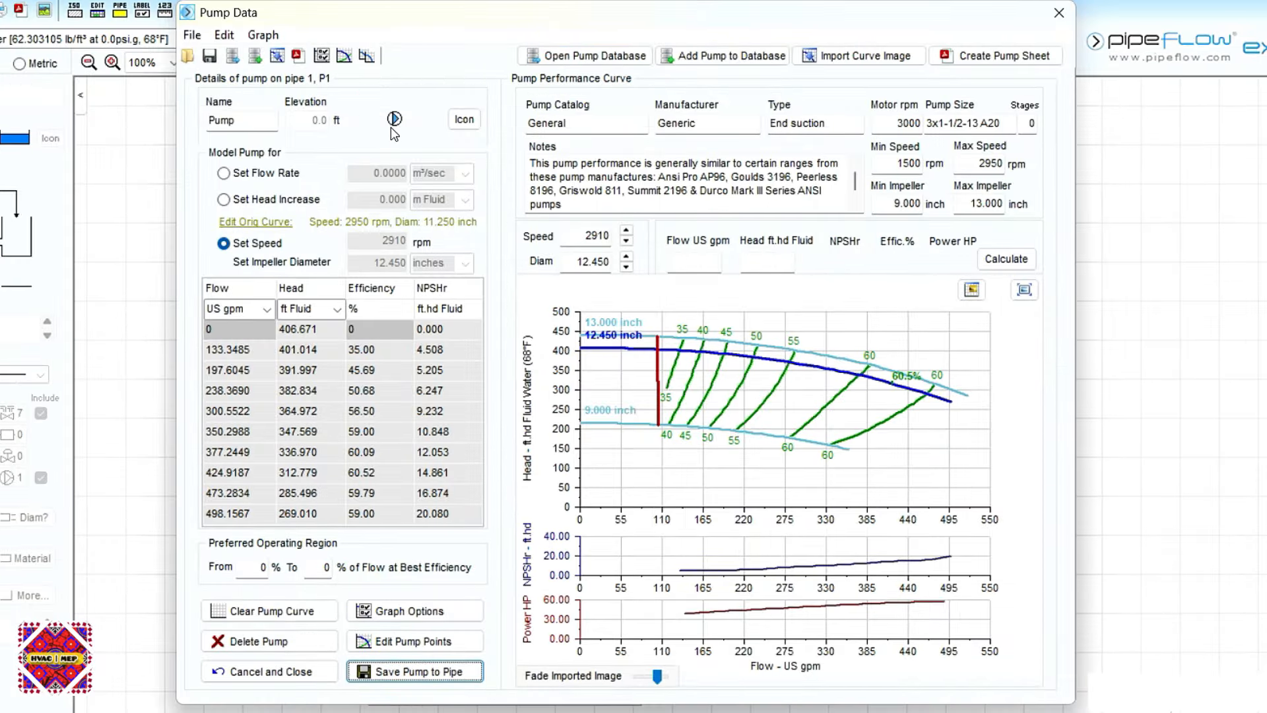
Change the pump's icon to the blue inline pump with a vertical motor at 100% size and save the icon.
click(464, 120)
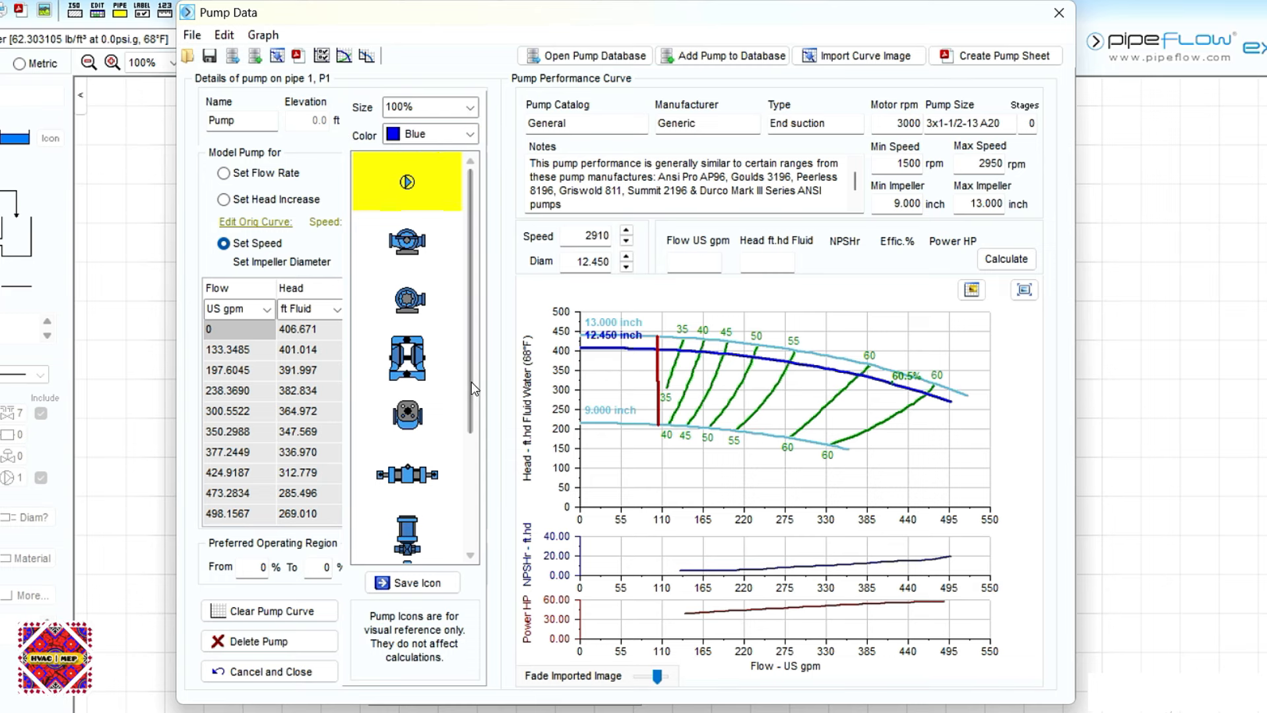
drag(471, 351, 473, 450)
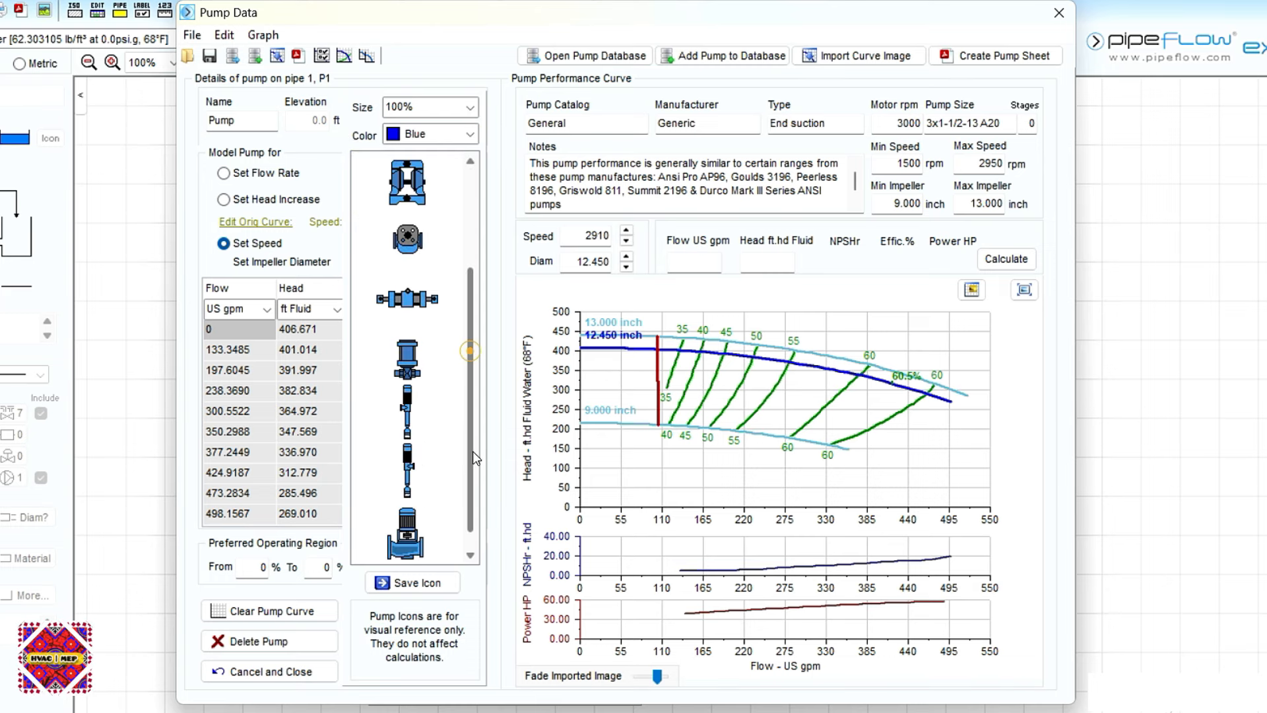
click(415, 534)
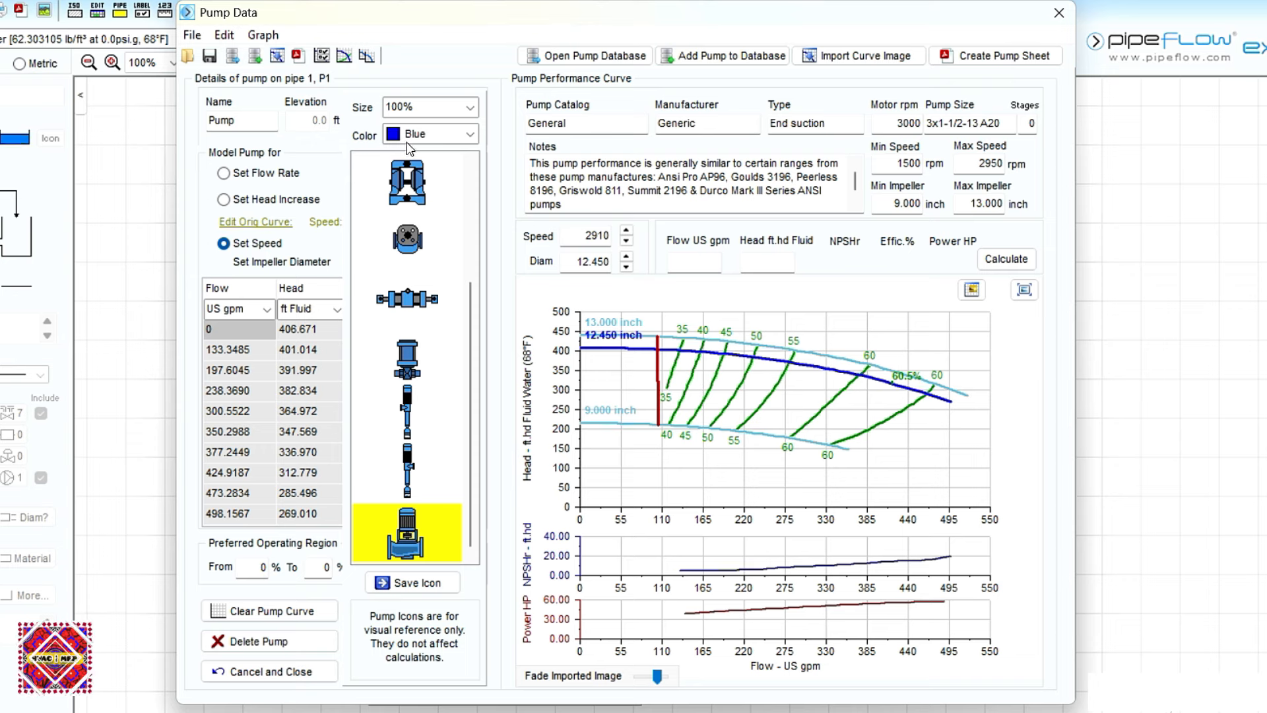
click(474, 108)
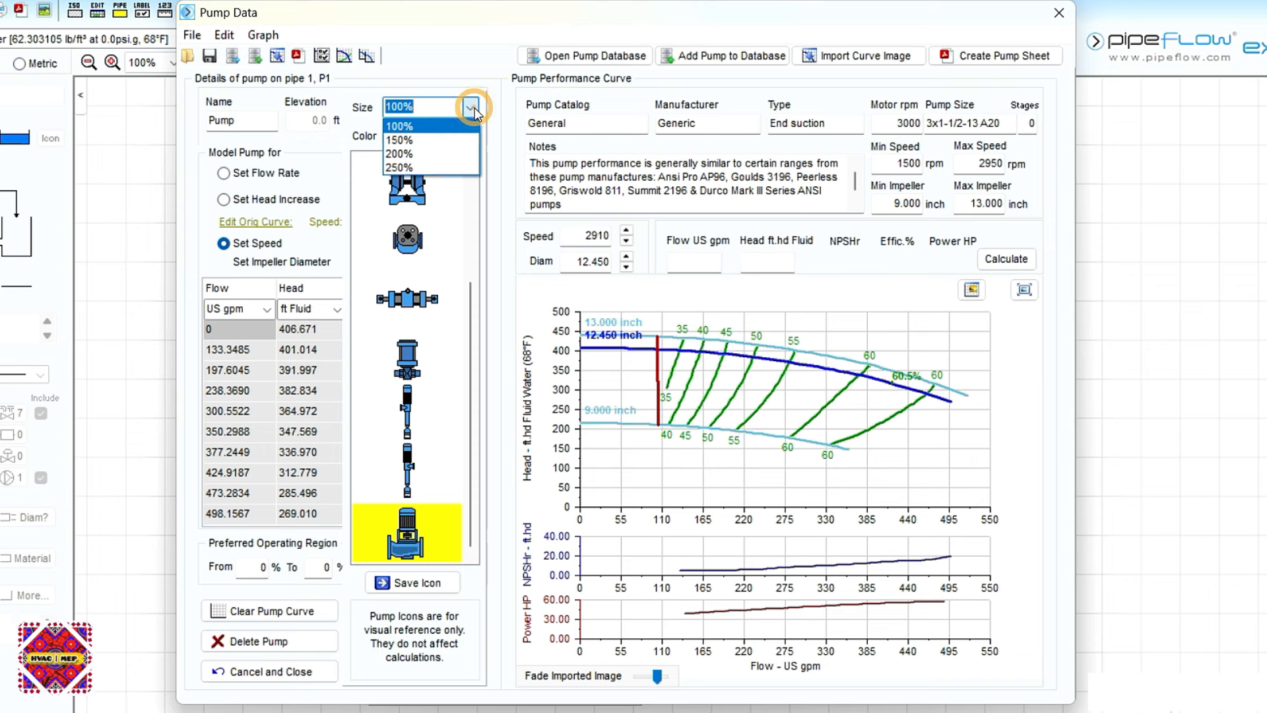
click(443, 139)
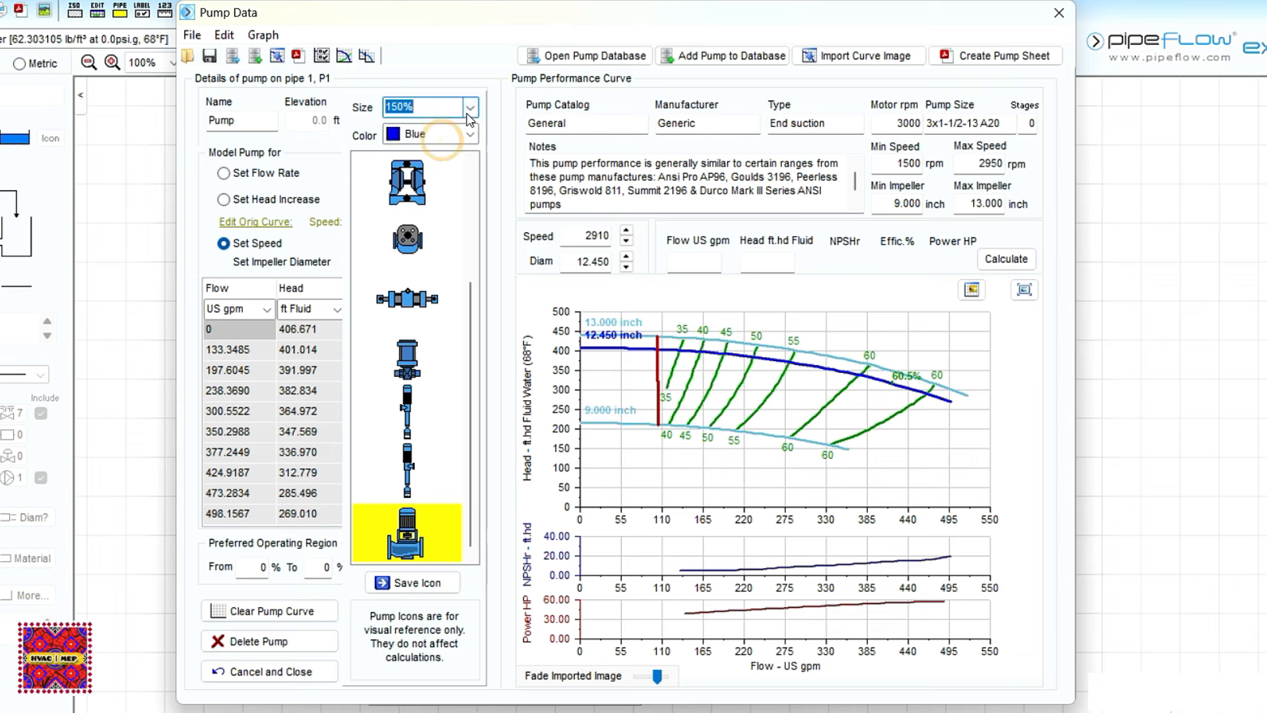
click(471, 107)
click(434, 124)
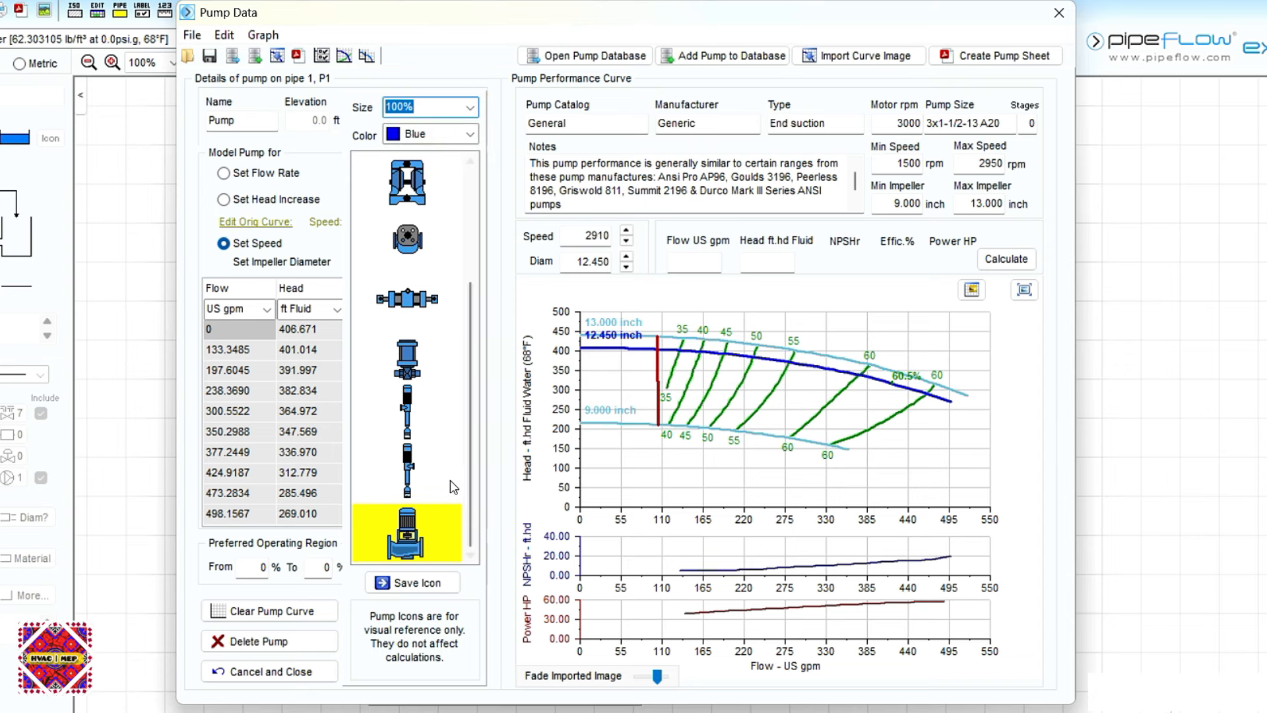
click(413, 585)
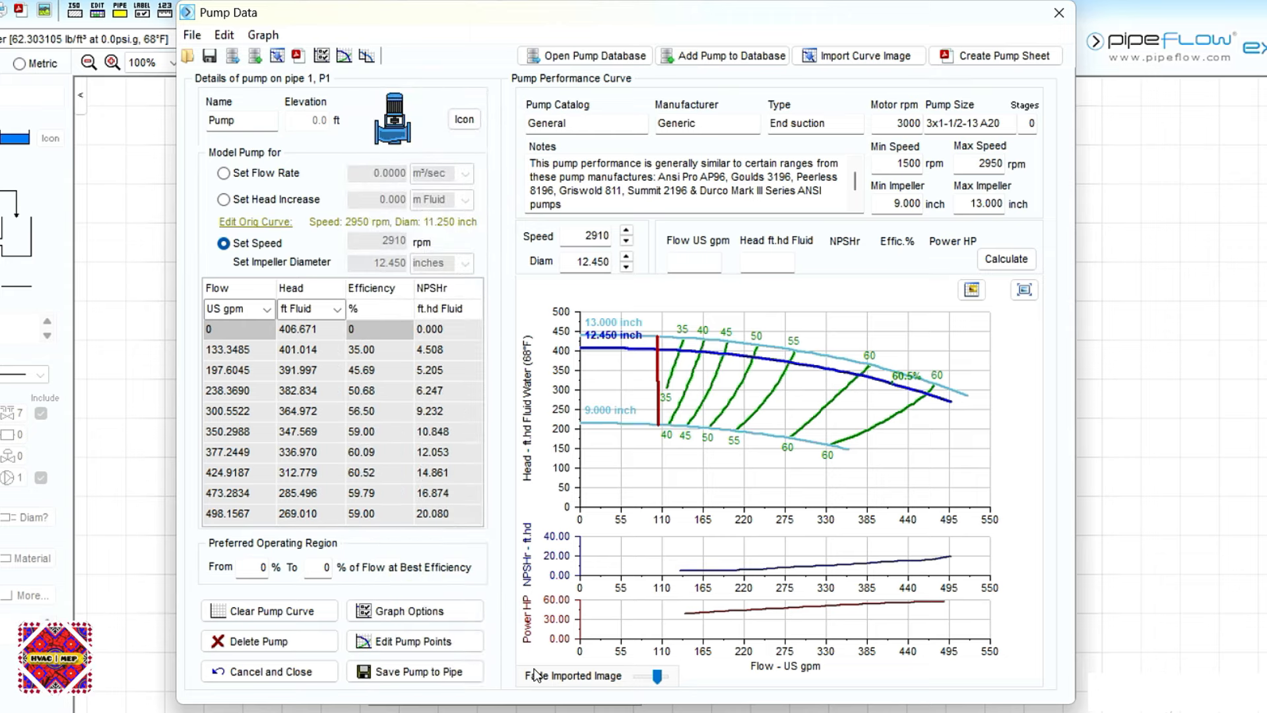
Save the pump changes to pipe P1 and calculate the network, saving the design file as T.
click(438, 676)
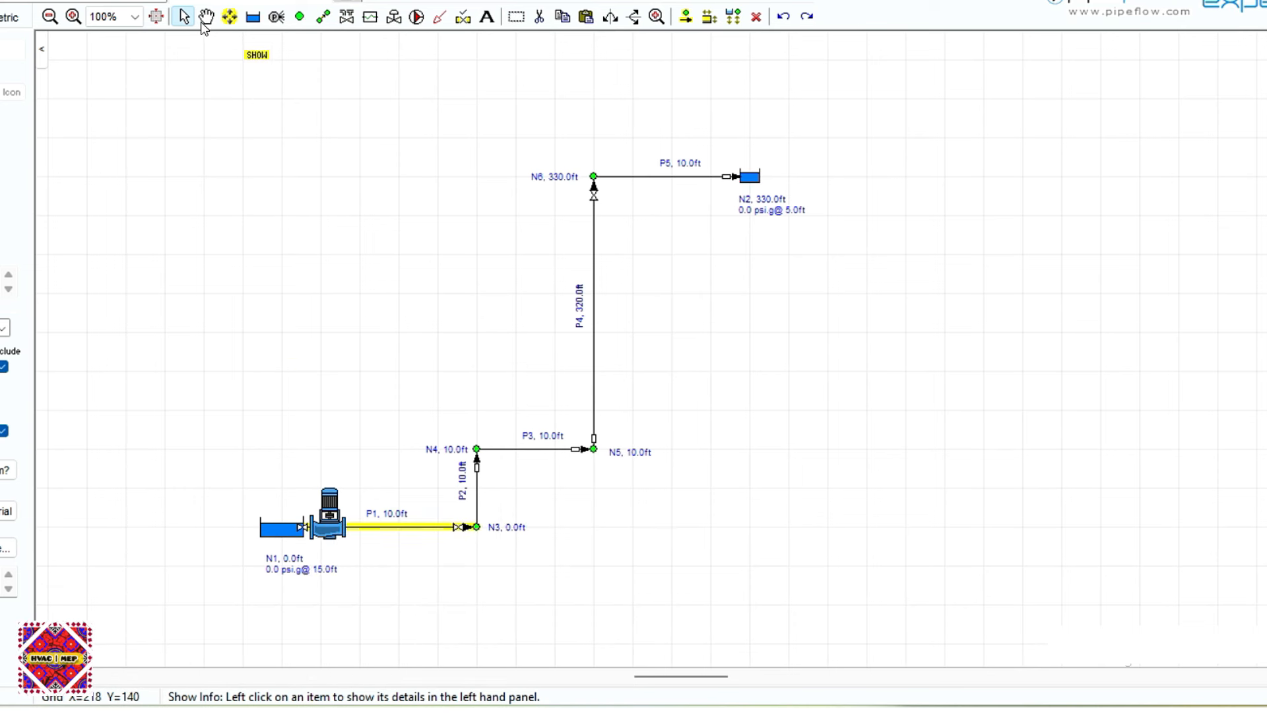
click(207, 17)
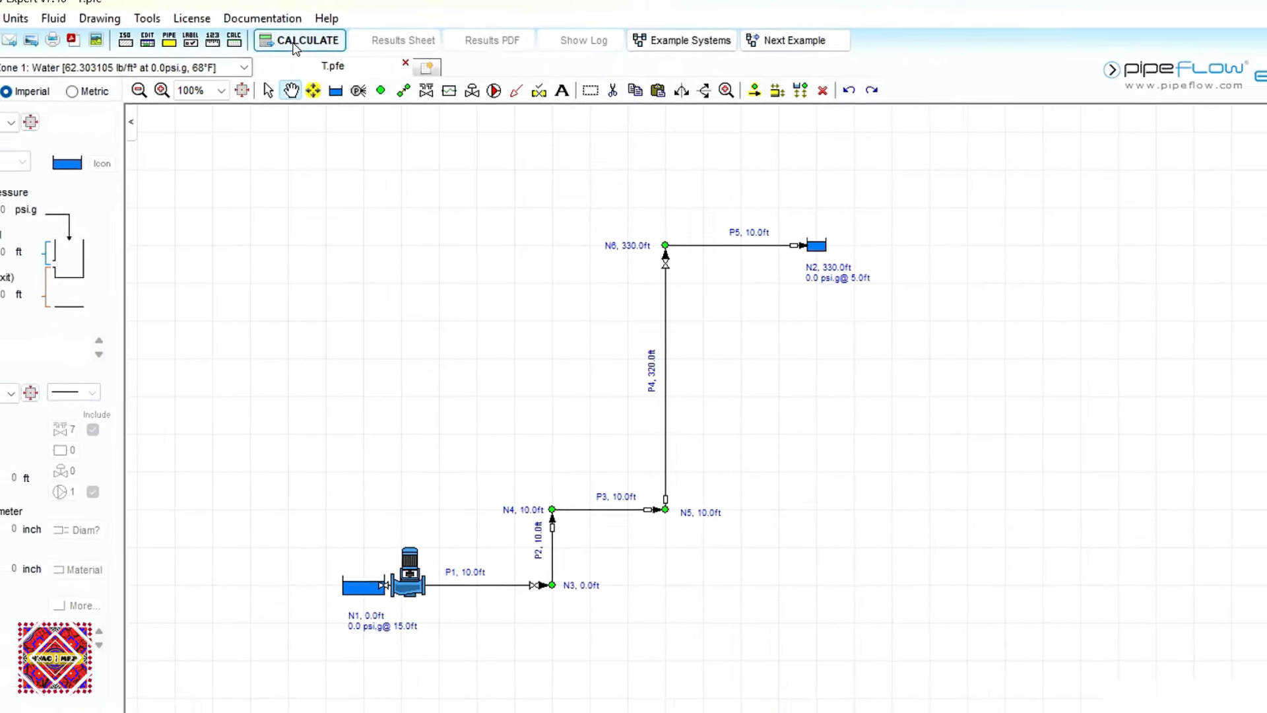
click(285, 36)
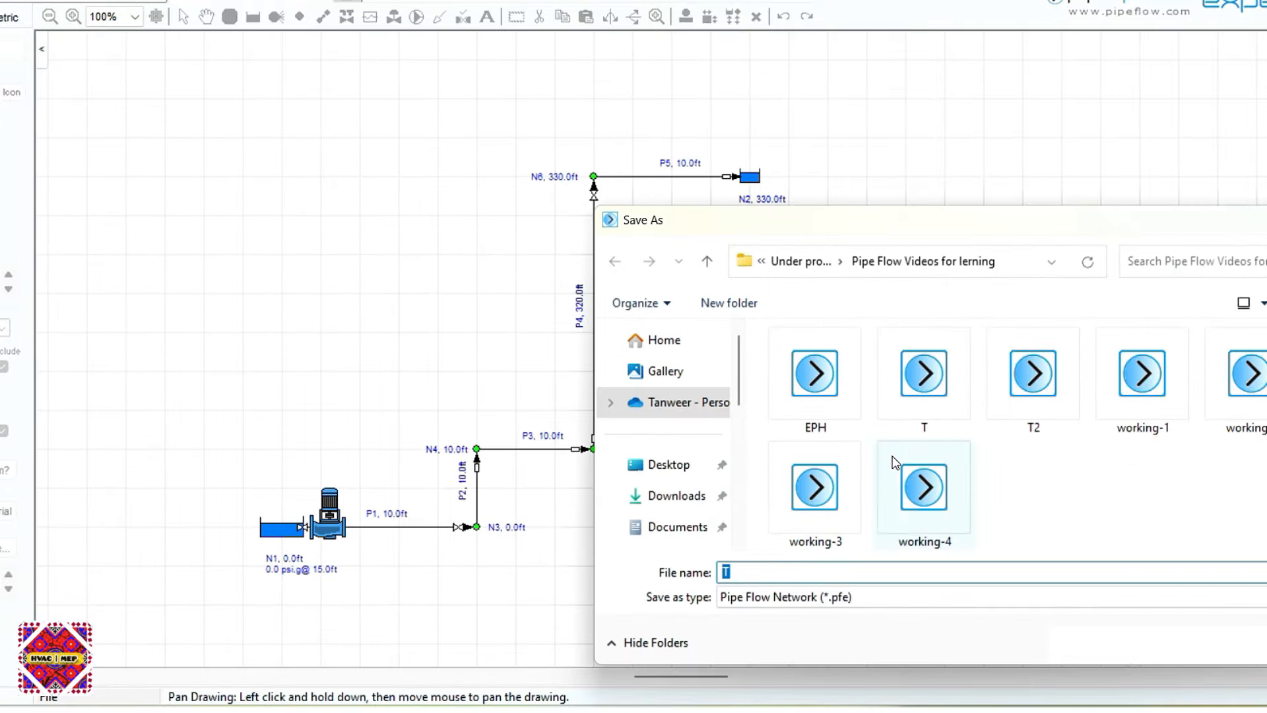
click(1264, 645)
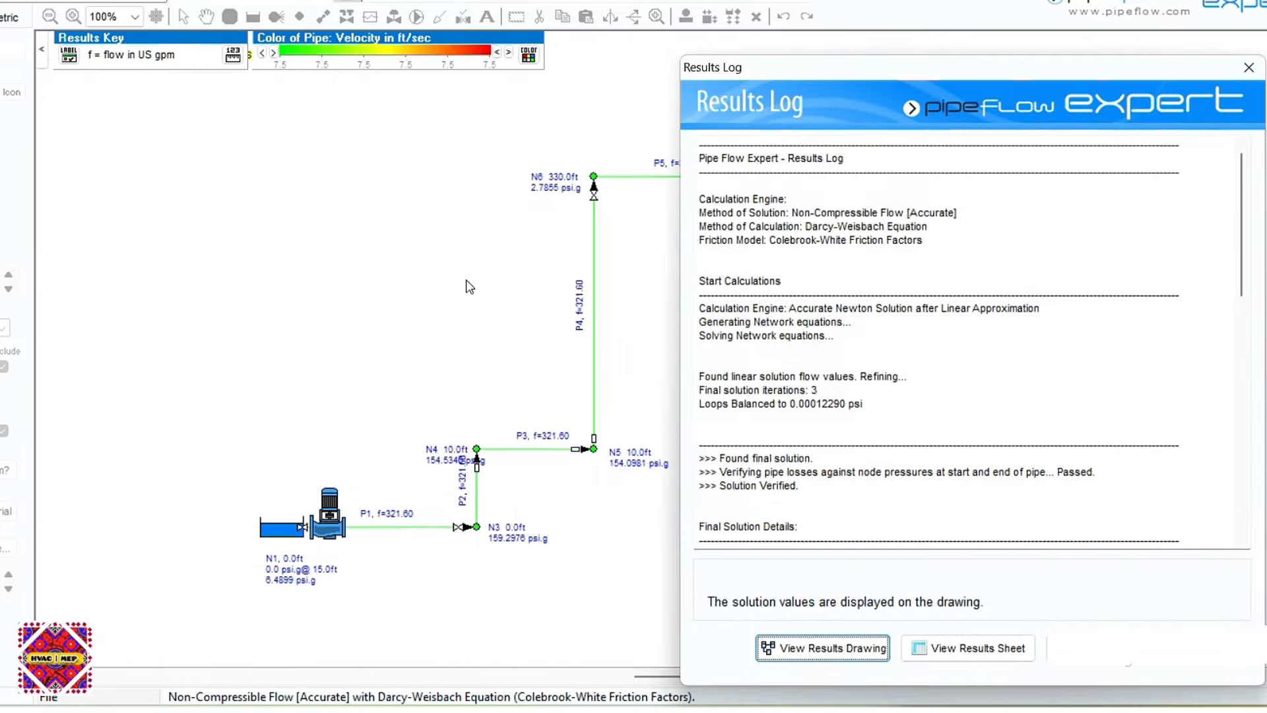
Read through the results log and inspect the calculated results of the pump and pipes on the results drawing.
scroll(888, 305, down, 5)
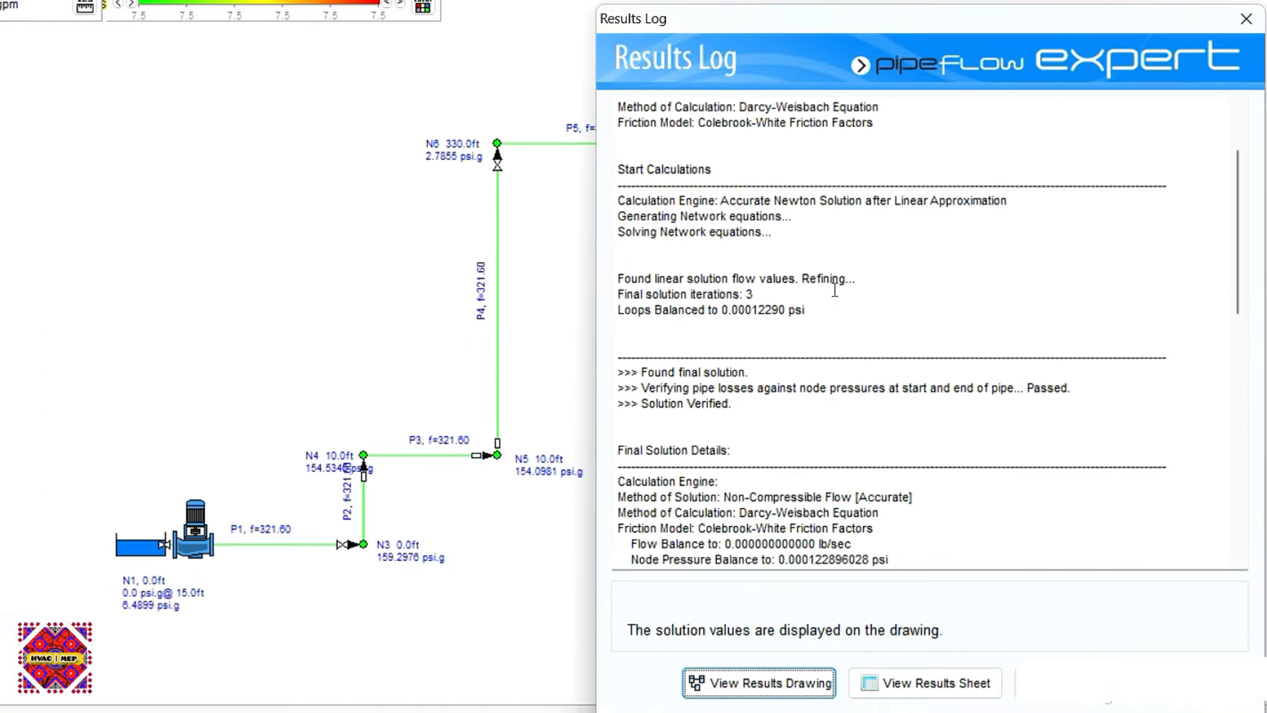
scroll(833, 297, down, 12)
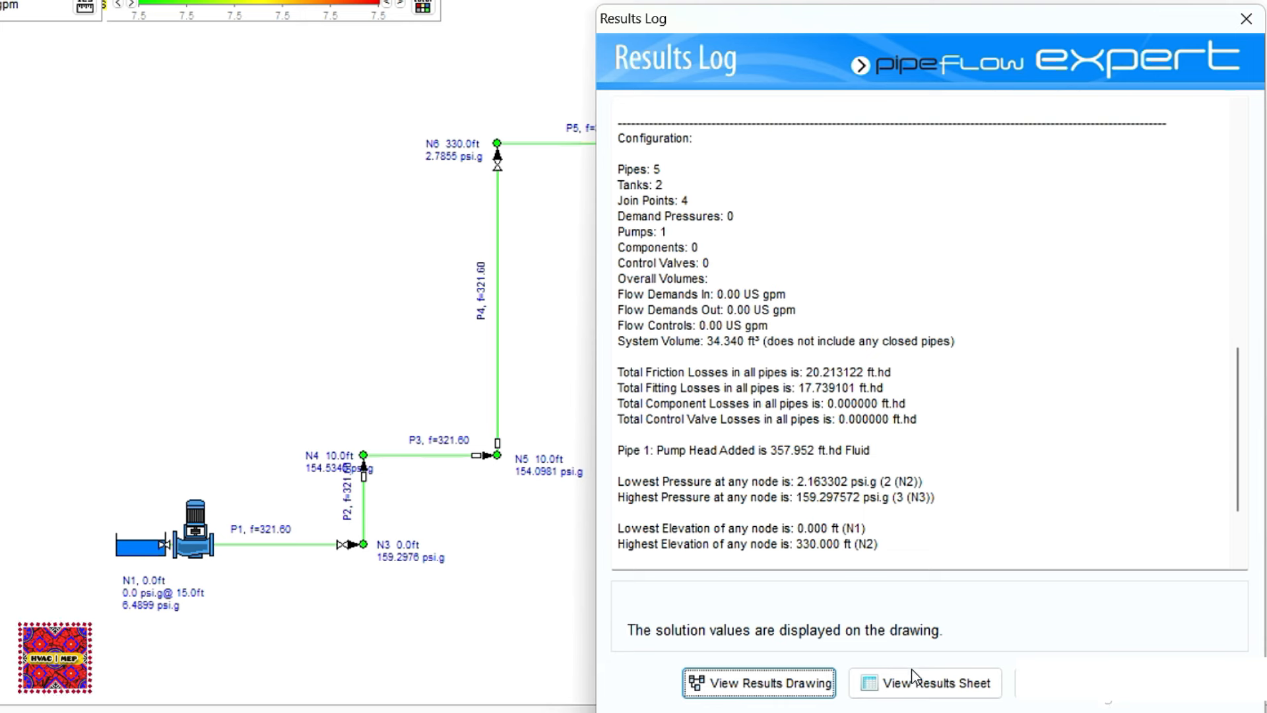
click(742, 683)
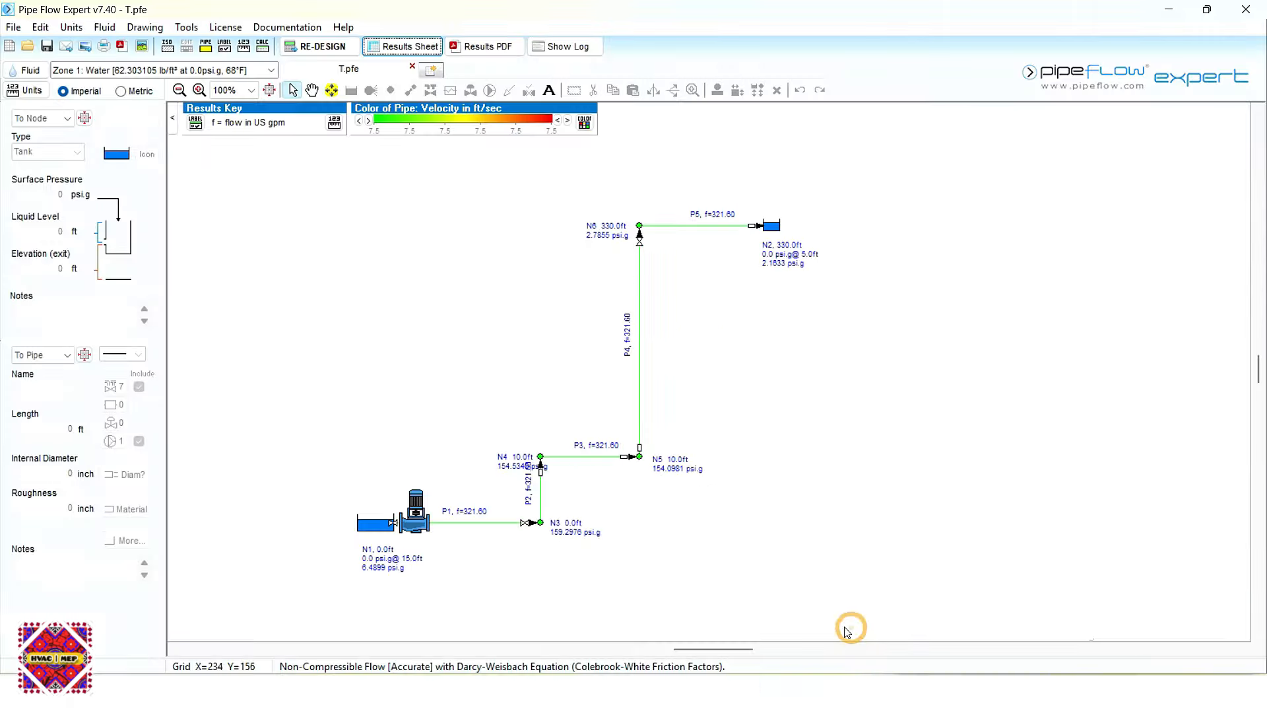
mouse_move(418, 512)
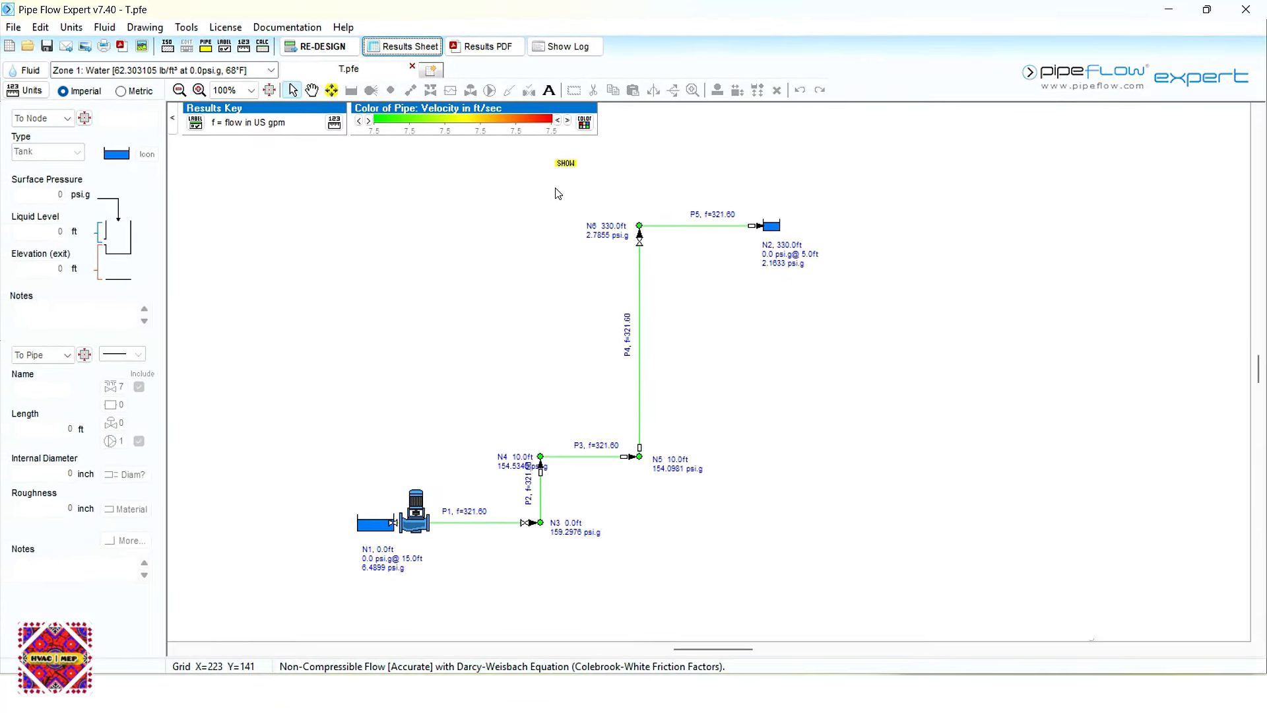
mouse_move(724, 231)
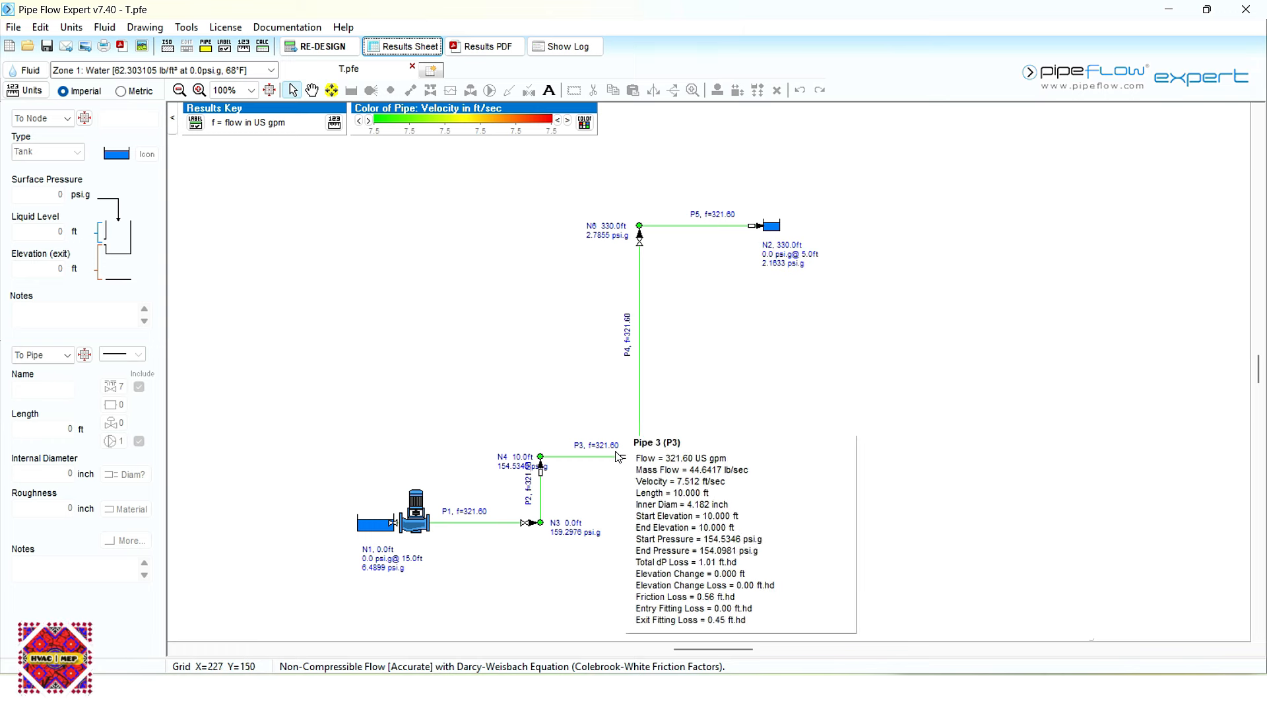
mouse_move(475, 528)
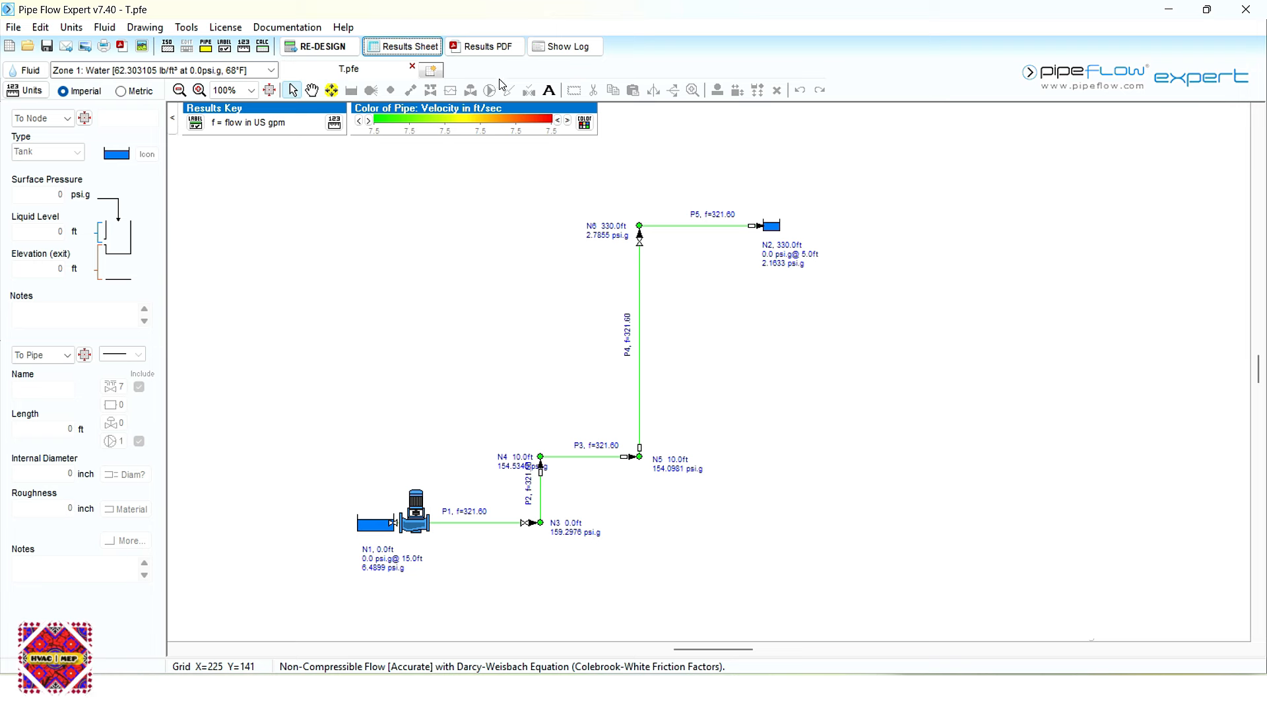
Open the results sheet and examine its pipe, pump, valve, component, node, energy, fluid zone, material and fitting tables.
click(407, 48)
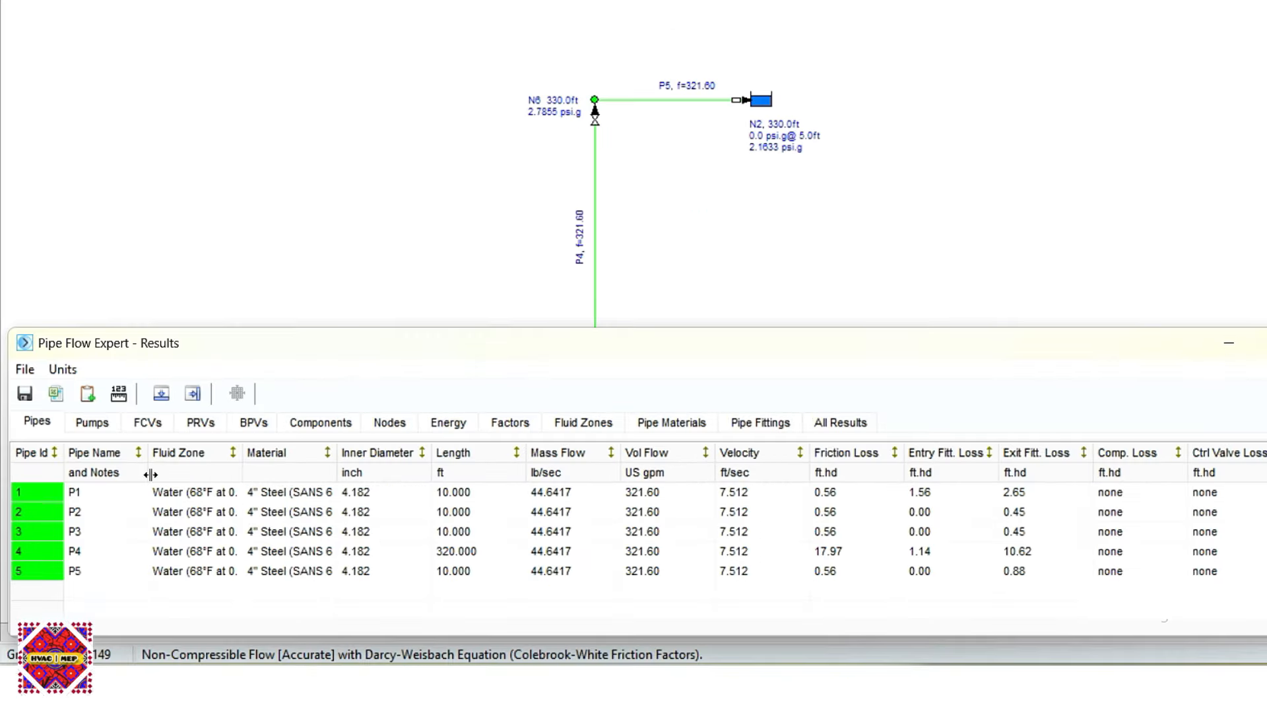
click(37, 426)
click(93, 422)
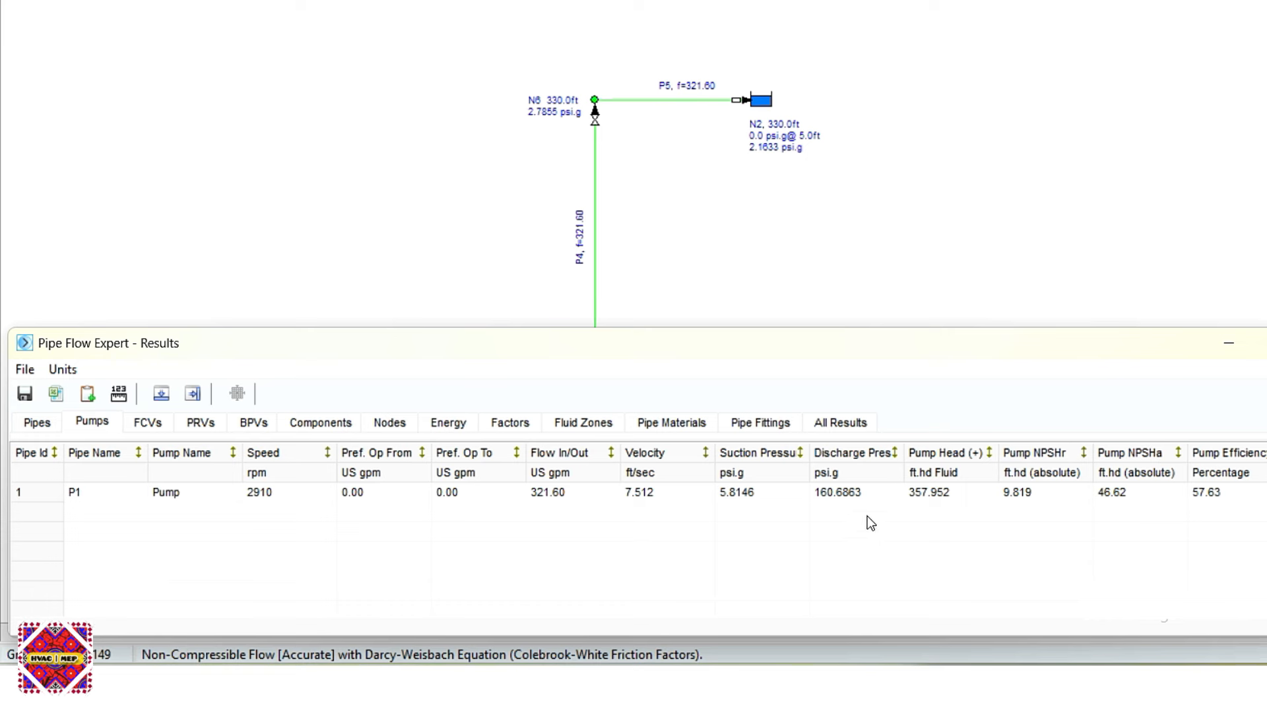
click(152, 425)
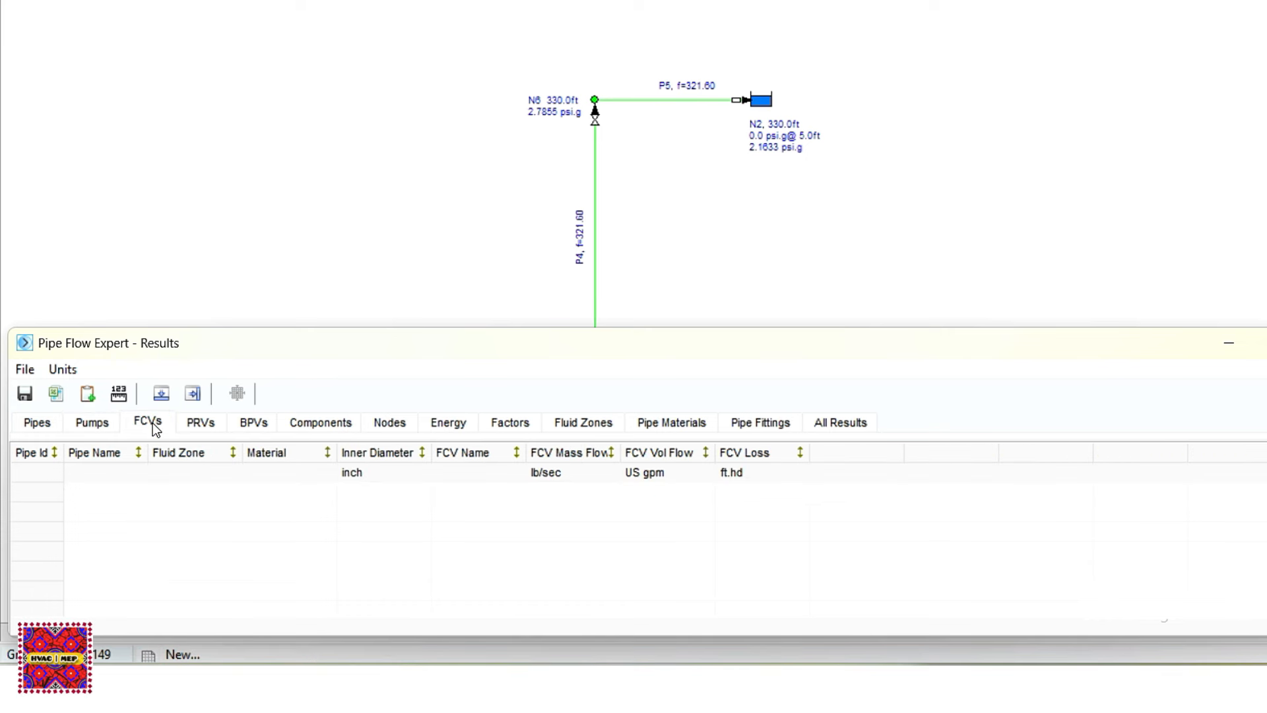
click(200, 426)
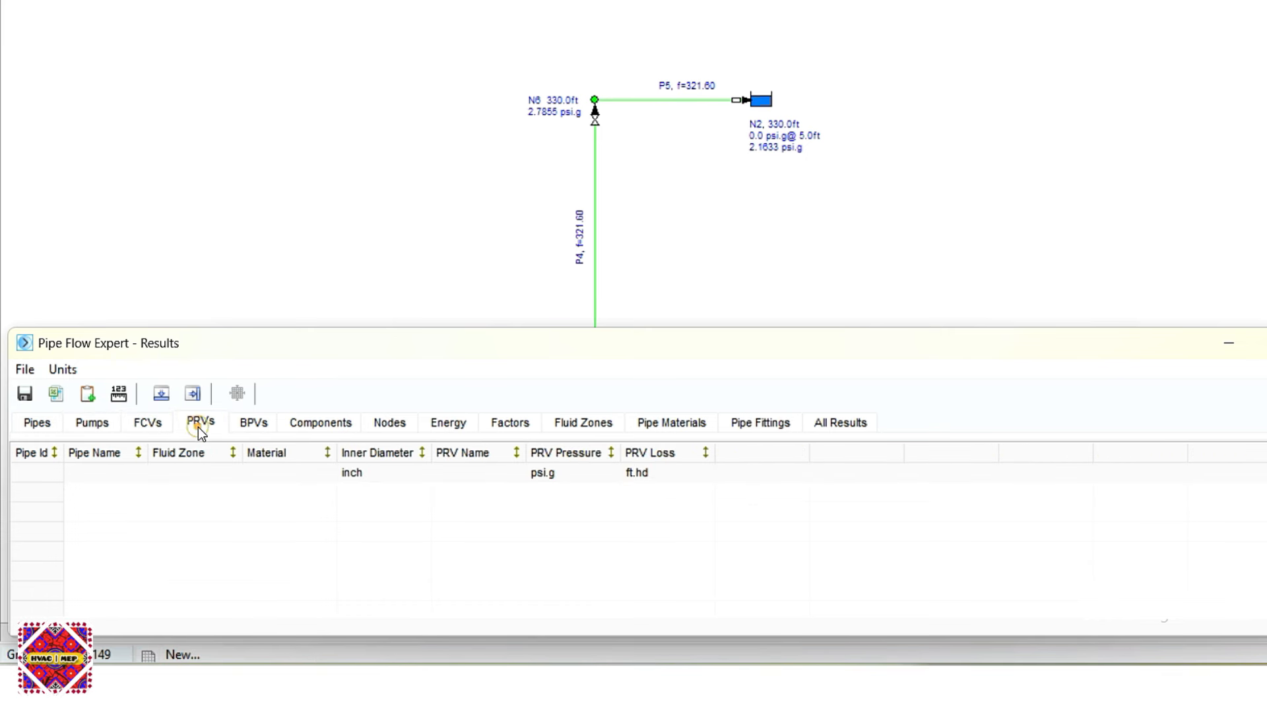
click(252, 426)
click(320, 426)
click(389, 426)
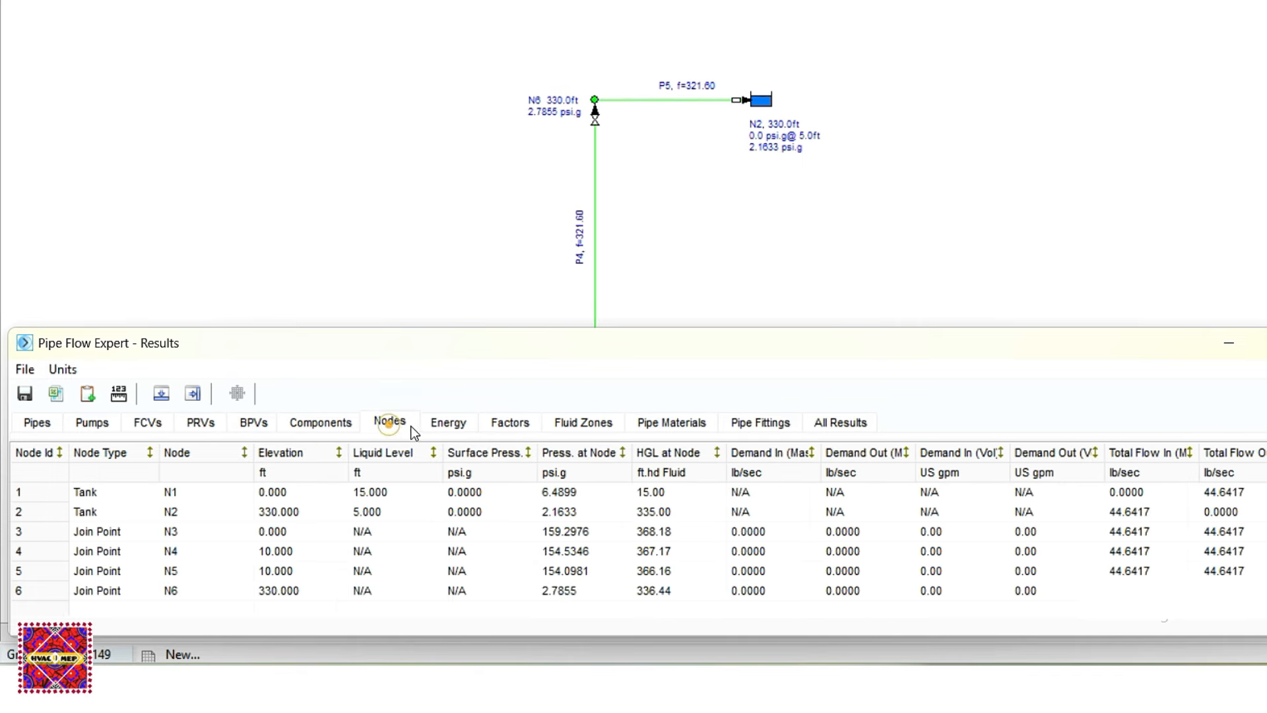
click(452, 425)
click(585, 425)
click(672, 425)
click(761, 424)
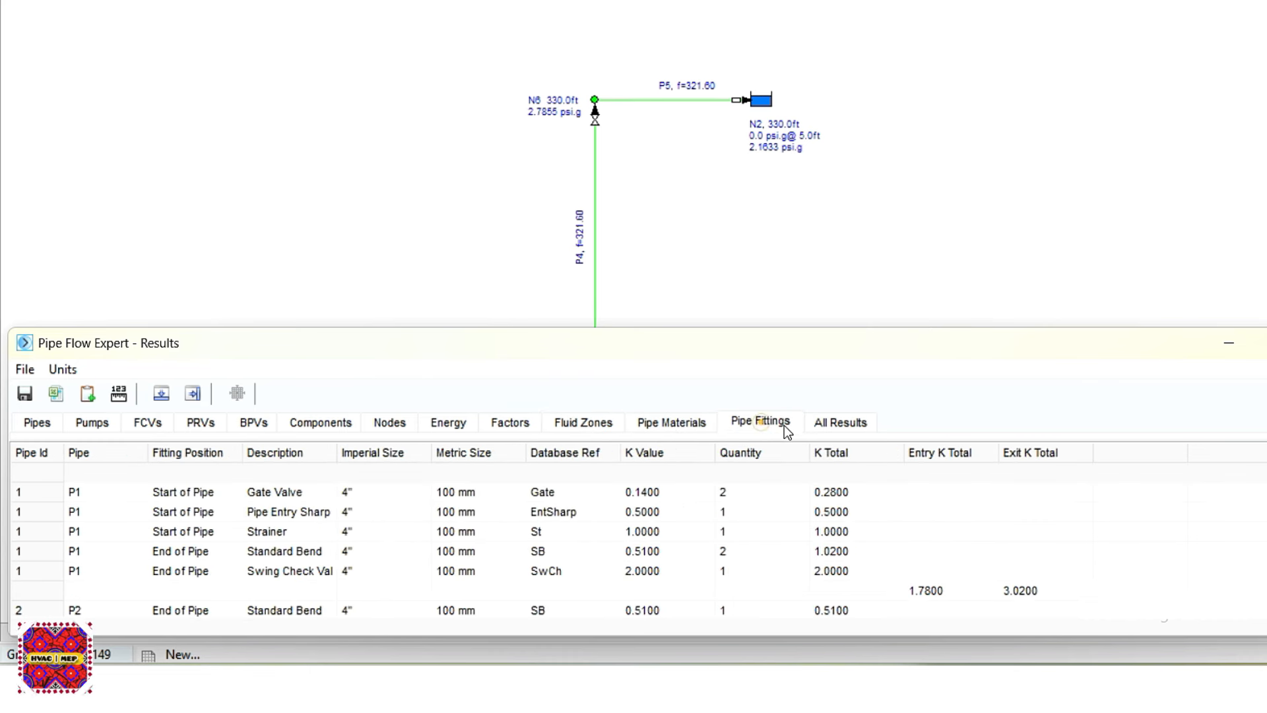
Look through the combined table of all results and close the results sheet.
click(853, 426)
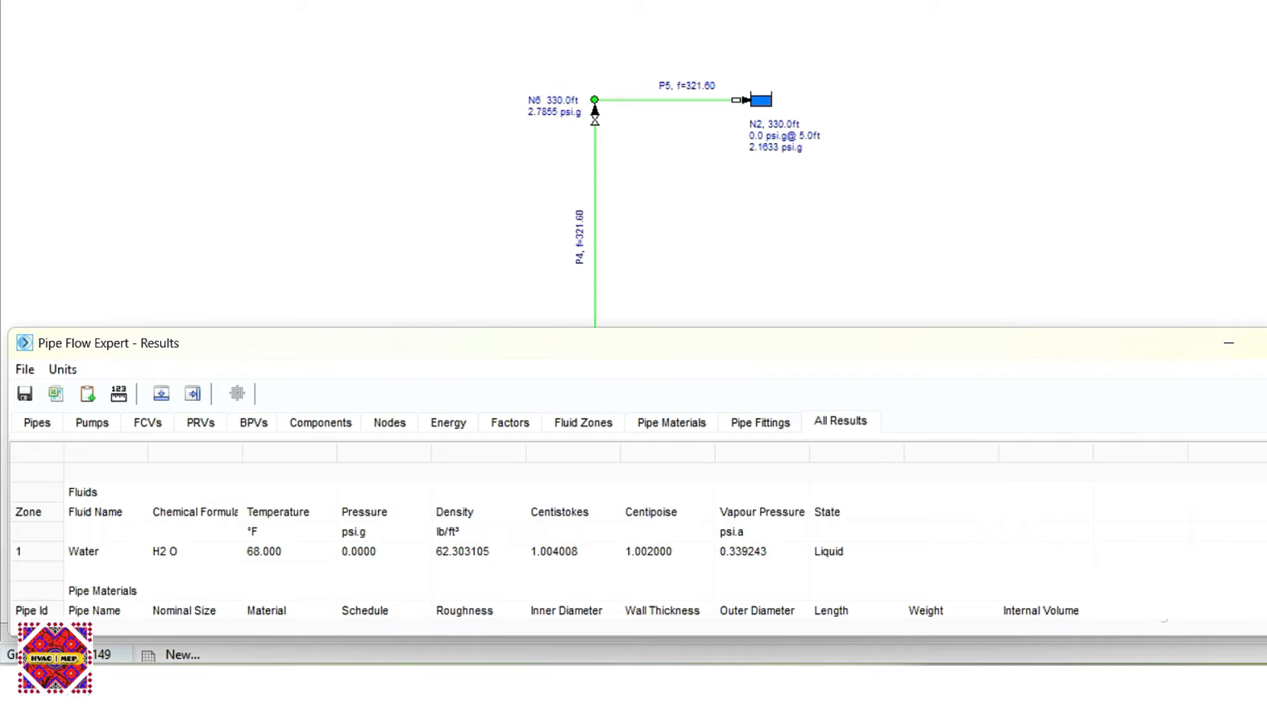
scroll(528, 541, down, 15)
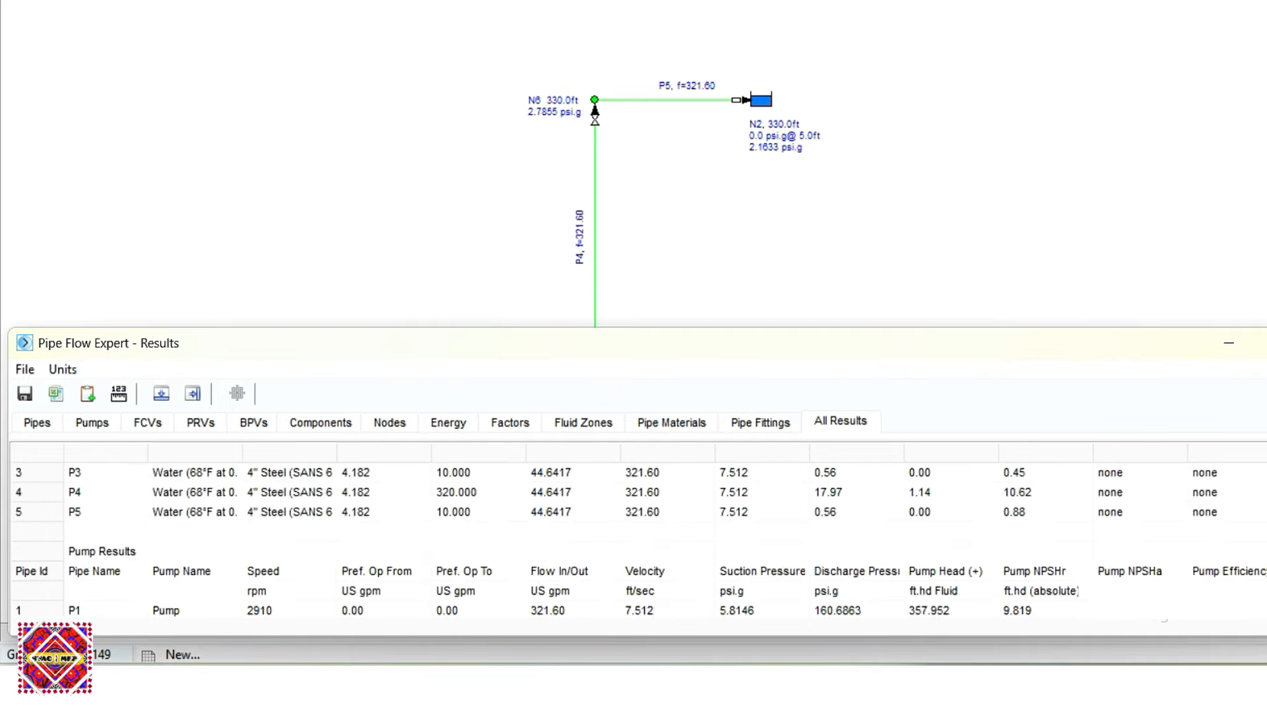
scroll(528, 541, down, 10)
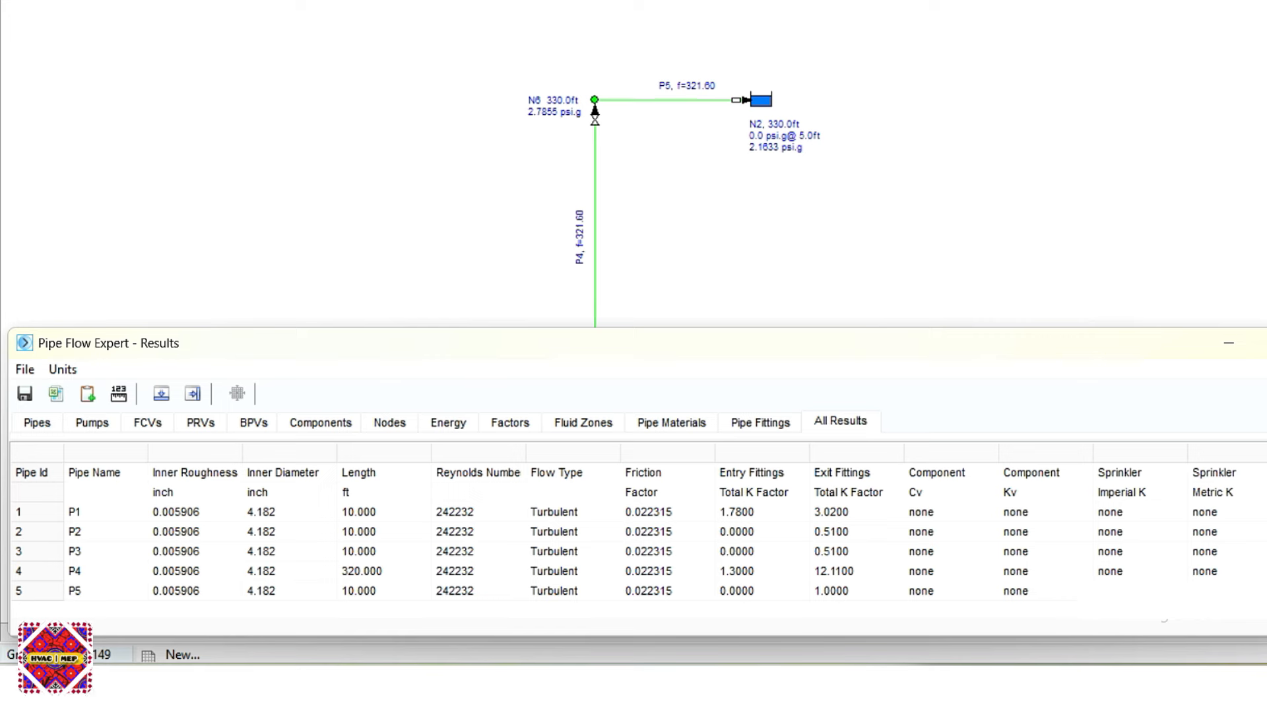
scroll(528, 542, up, 20)
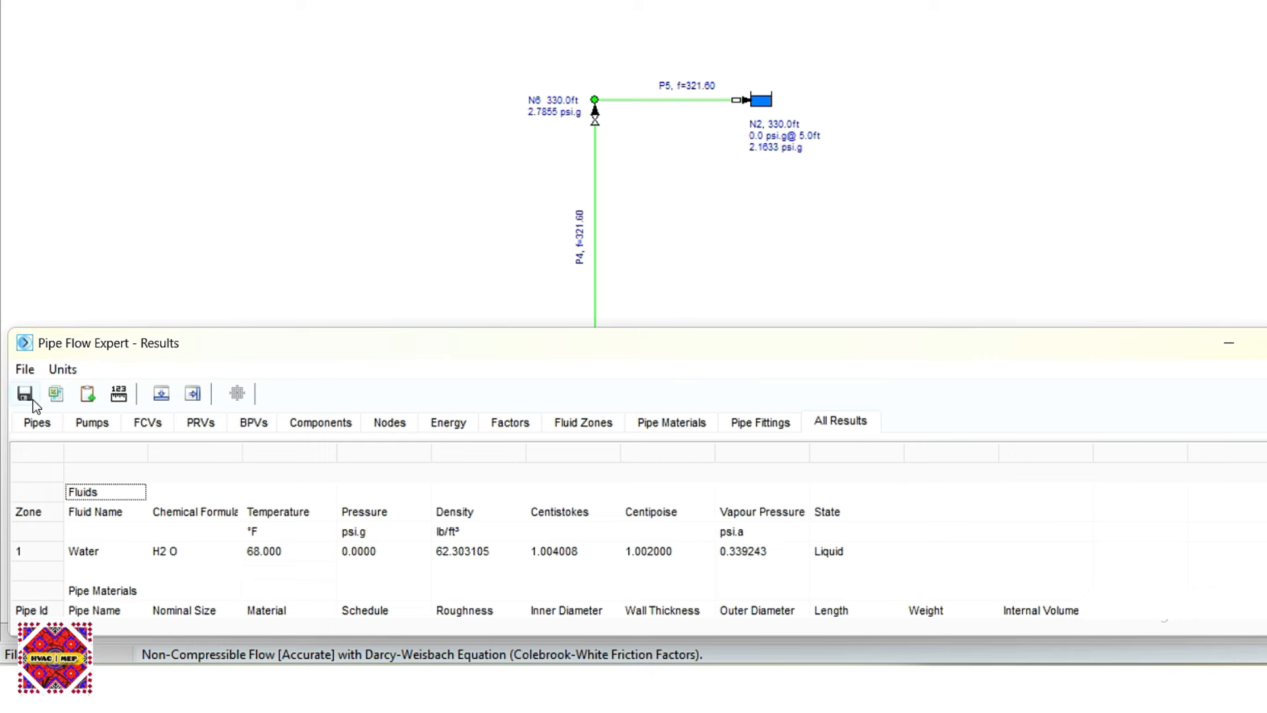
click(1264, 343)
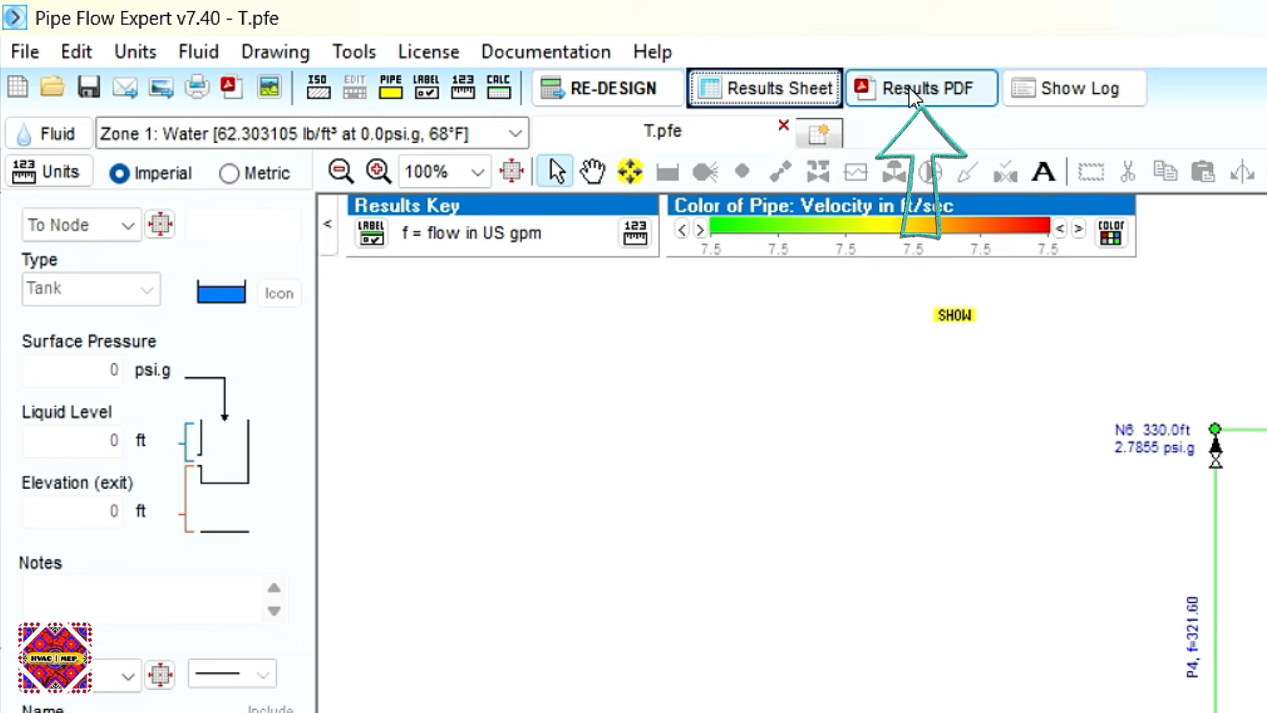
Check the pipe and node data choices for the PDF report and create it with the existing report options.
click(924, 86)
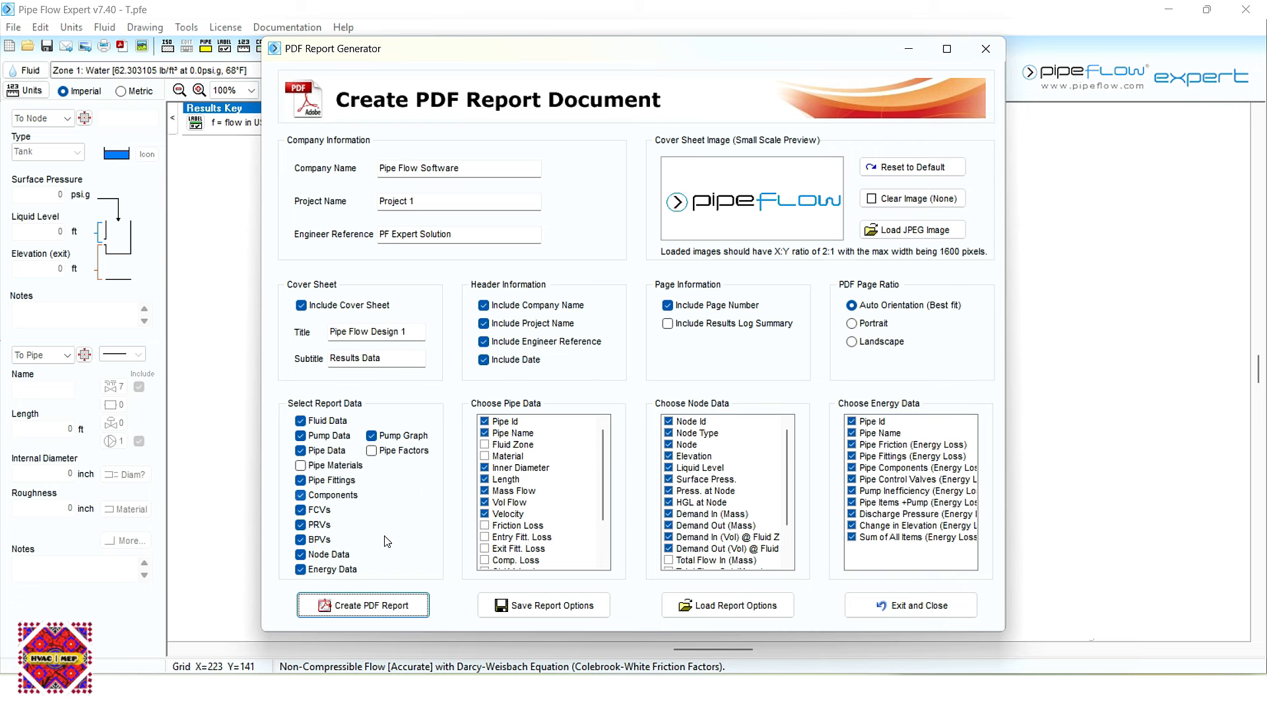
drag(598, 460, 602, 503)
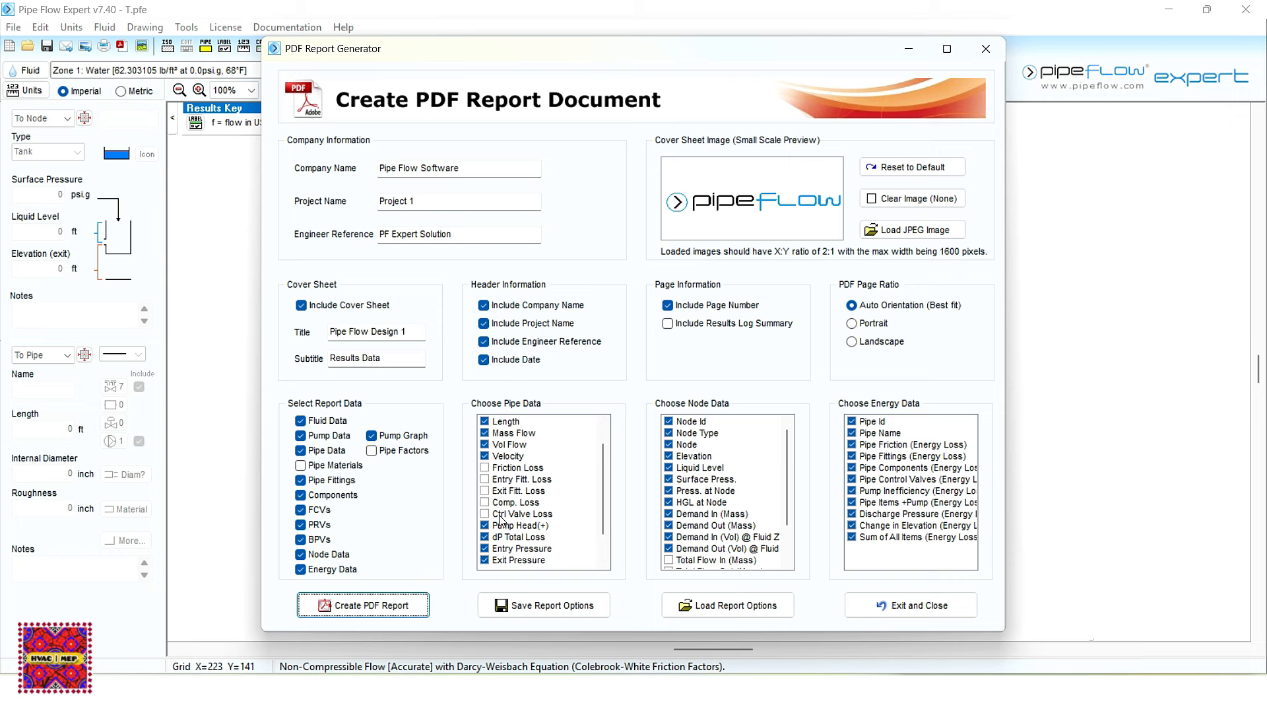
scroll(500, 521, up, 1)
scroll(518, 480, up, 1)
scroll(518, 480, up, 1)
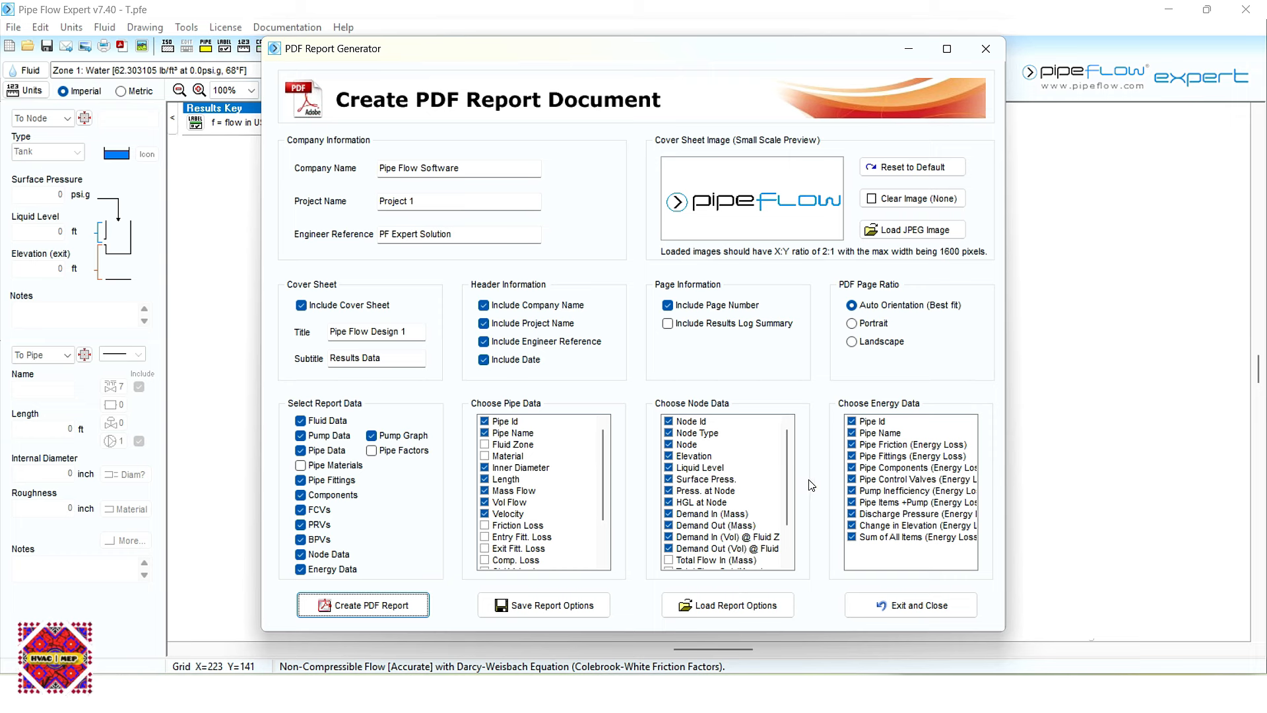
drag(786, 466, 785, 548)
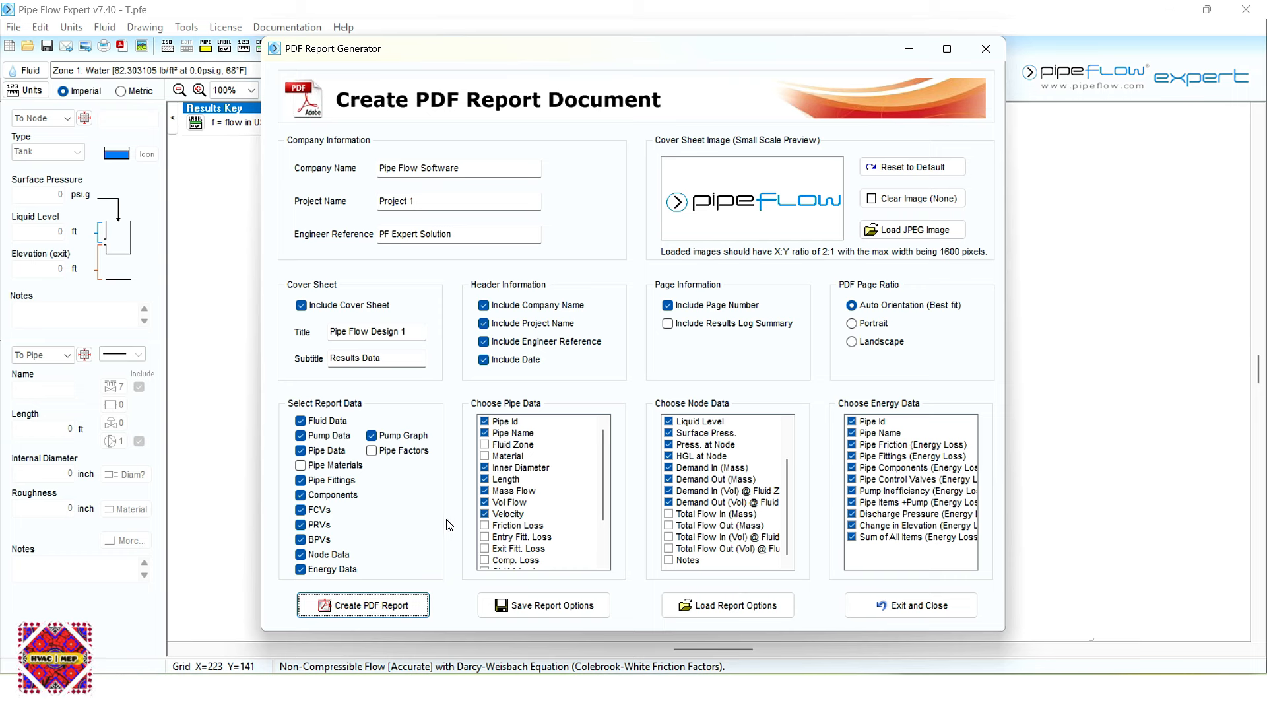
click(355, 612)
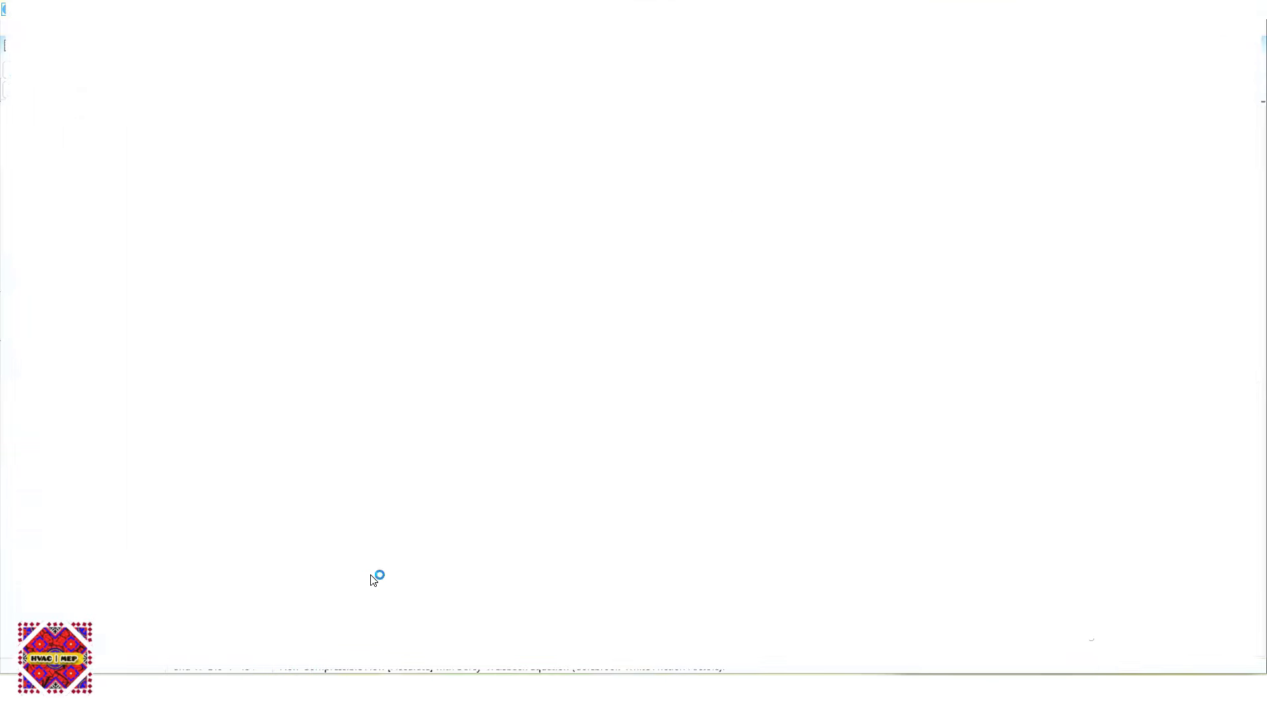
Examine the opening pages of the PDF report, including the network drawing and the fluid data.
scroll(701, 429, down, 5)
scroll(705, 445, down, 10)
scroll(706, 448, up, 3)
scroll(705, 448, up, 1)
scroll(705, 449, down, 3)
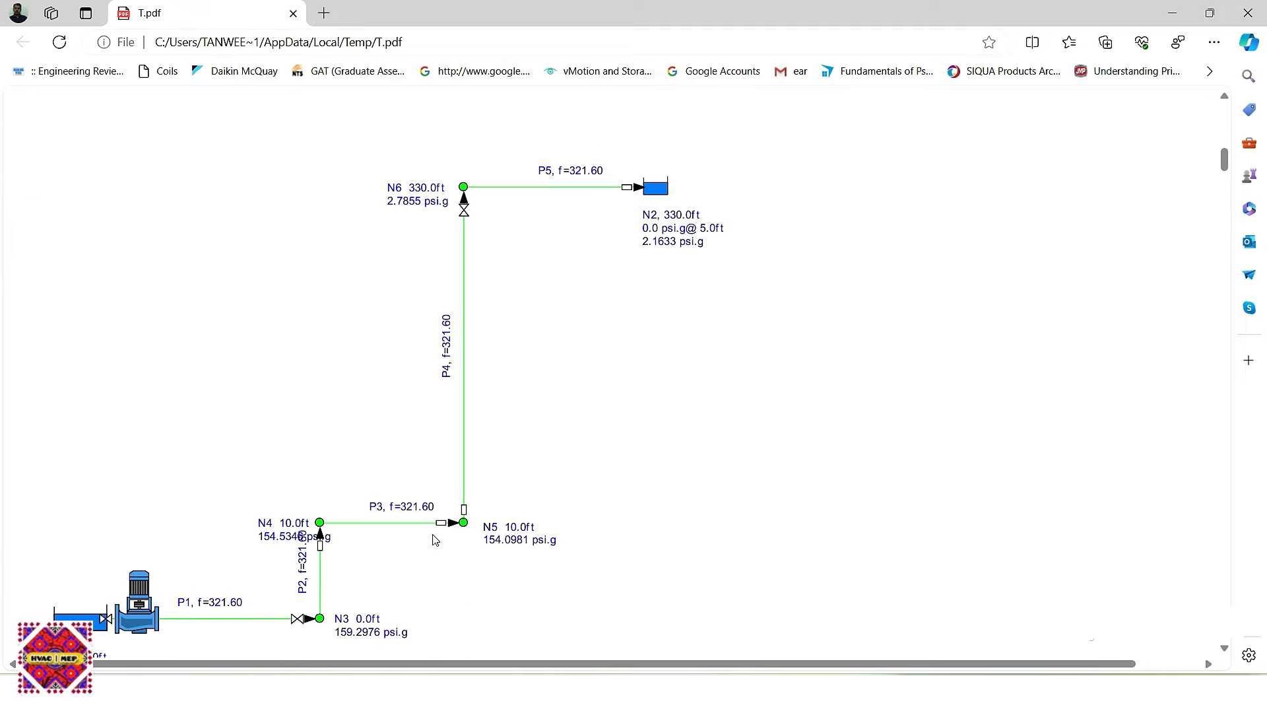
scroll(512, 489, down, 8)
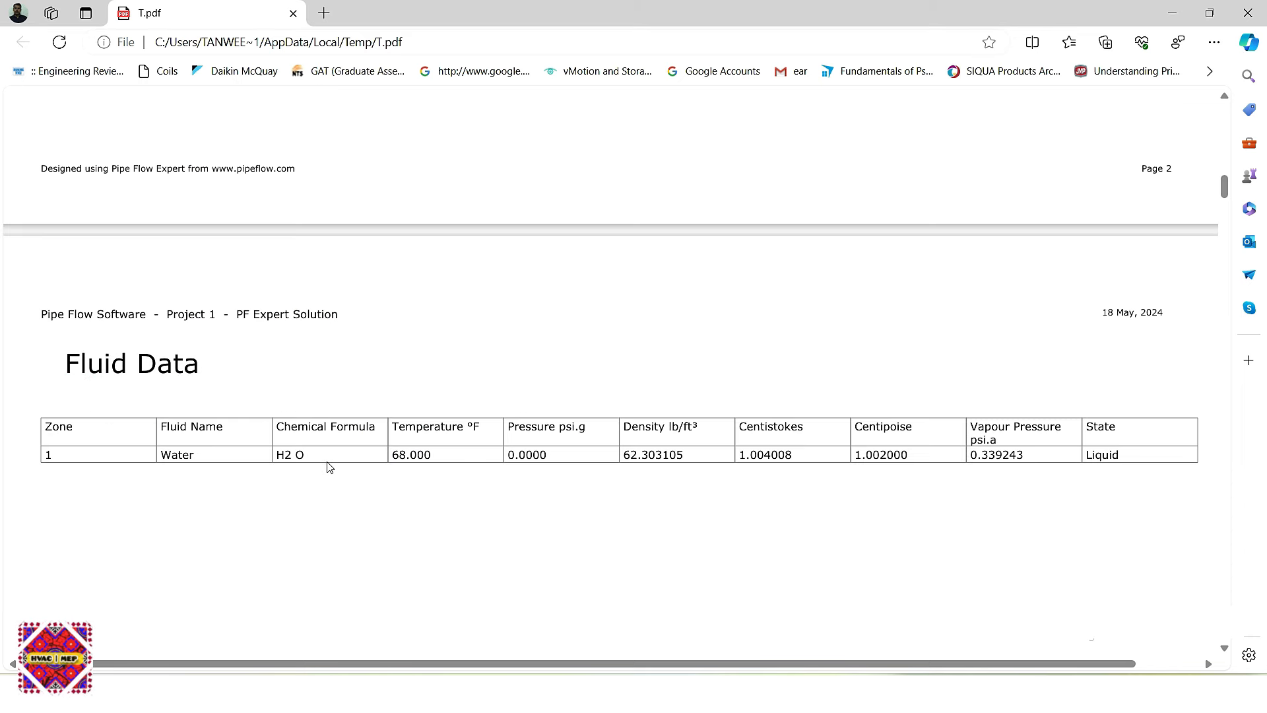
Examine the pump data table, pump details and performance graphs in the PDF report.
scroll(792, 495, down, 5)
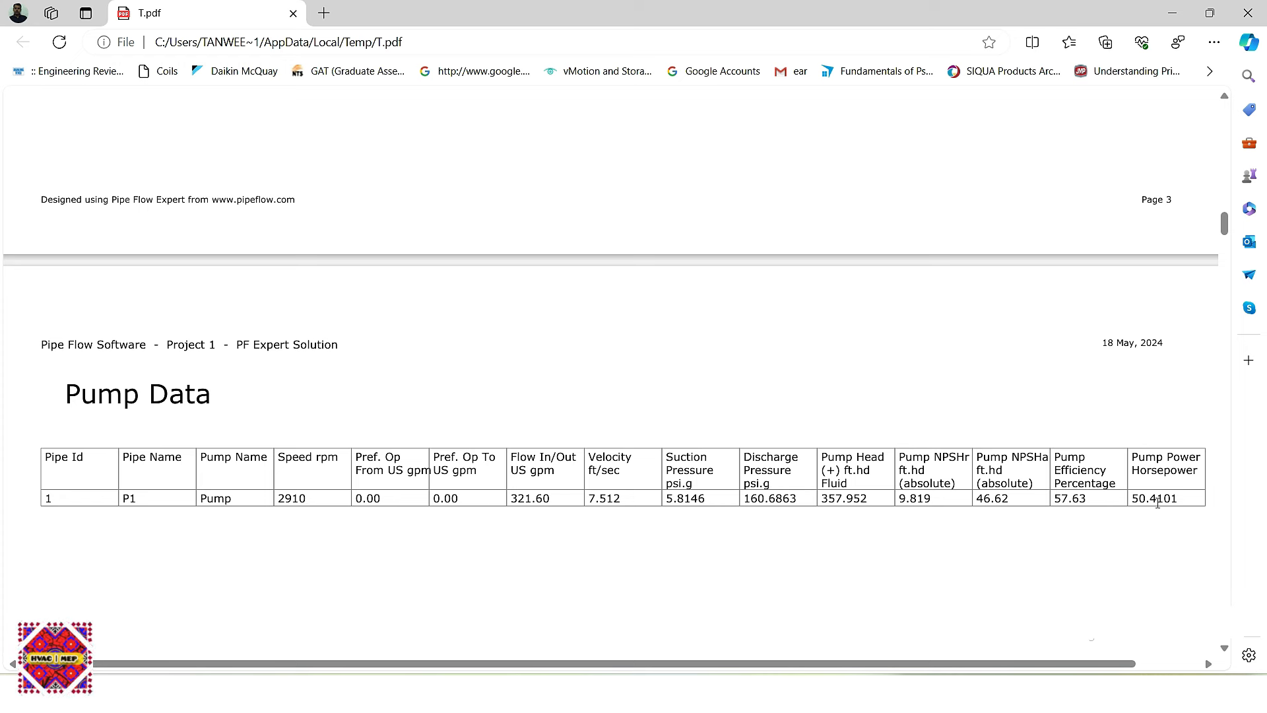
scroll(733, 553, down, 10)
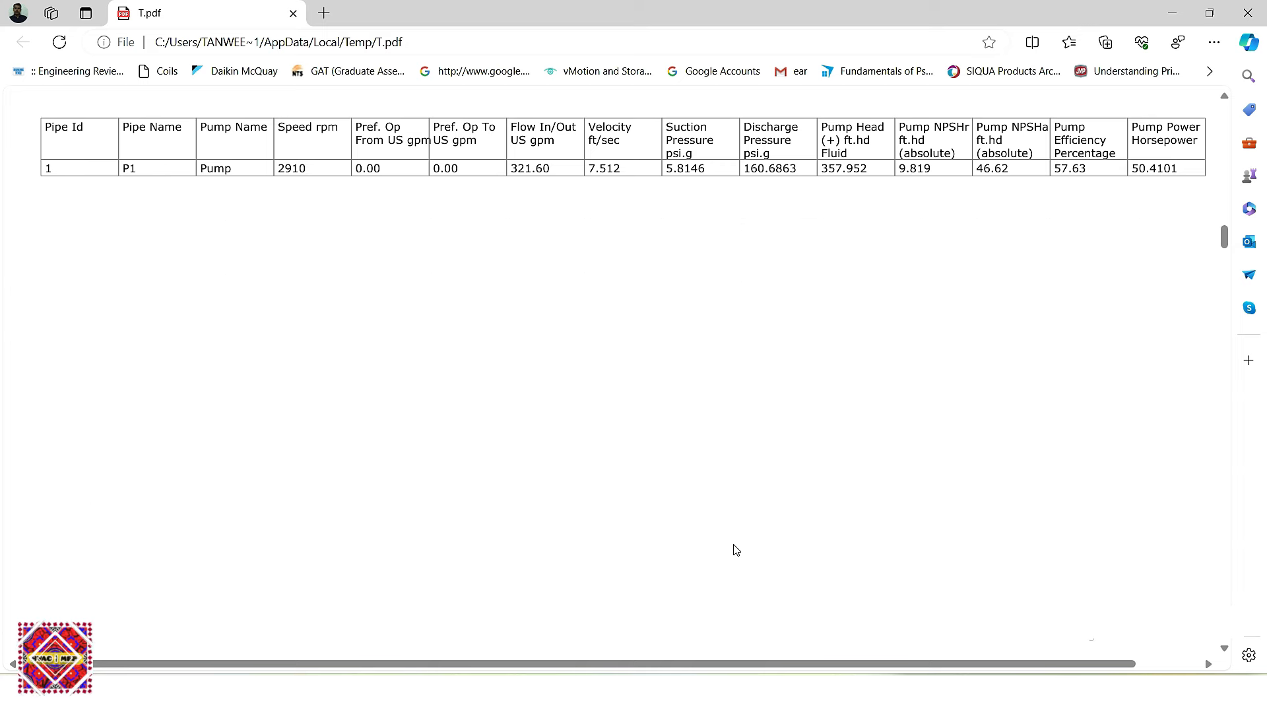
scroll(716, 573, down, 6)
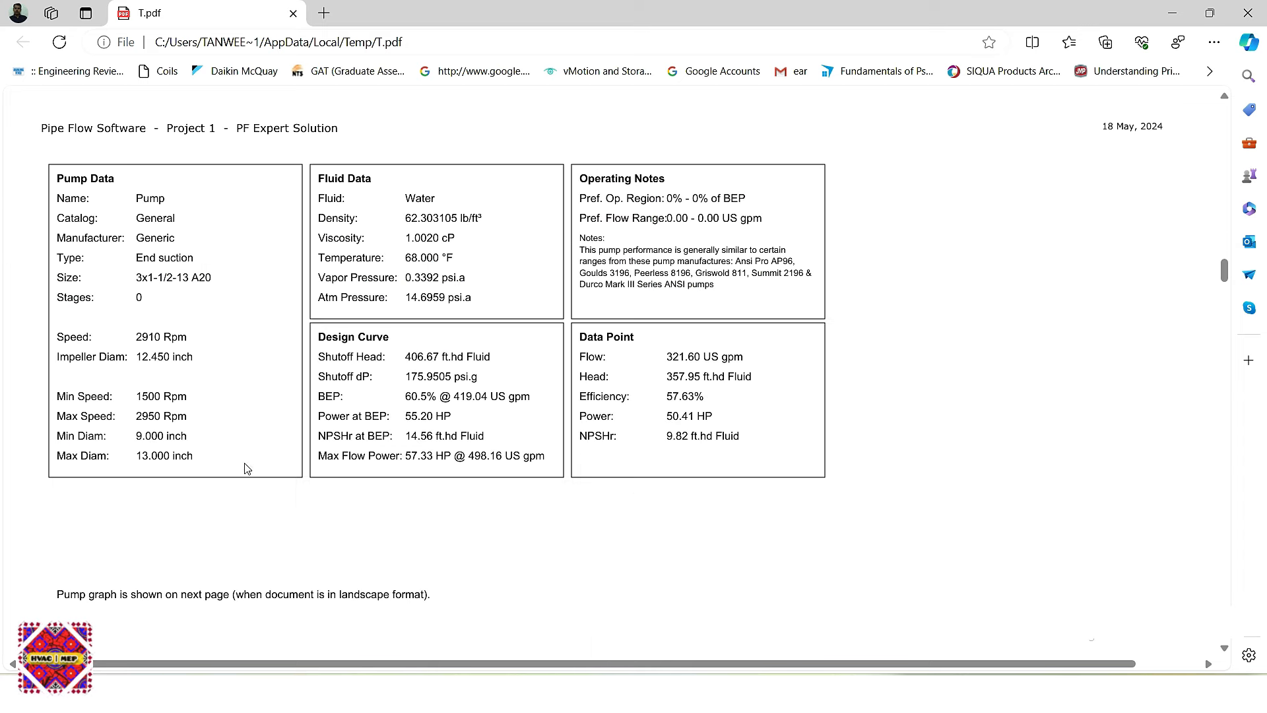
scroll(456, 347, down, 9)
scroll(452, 380, up, 6)
scroll(455, 386, up, 3)
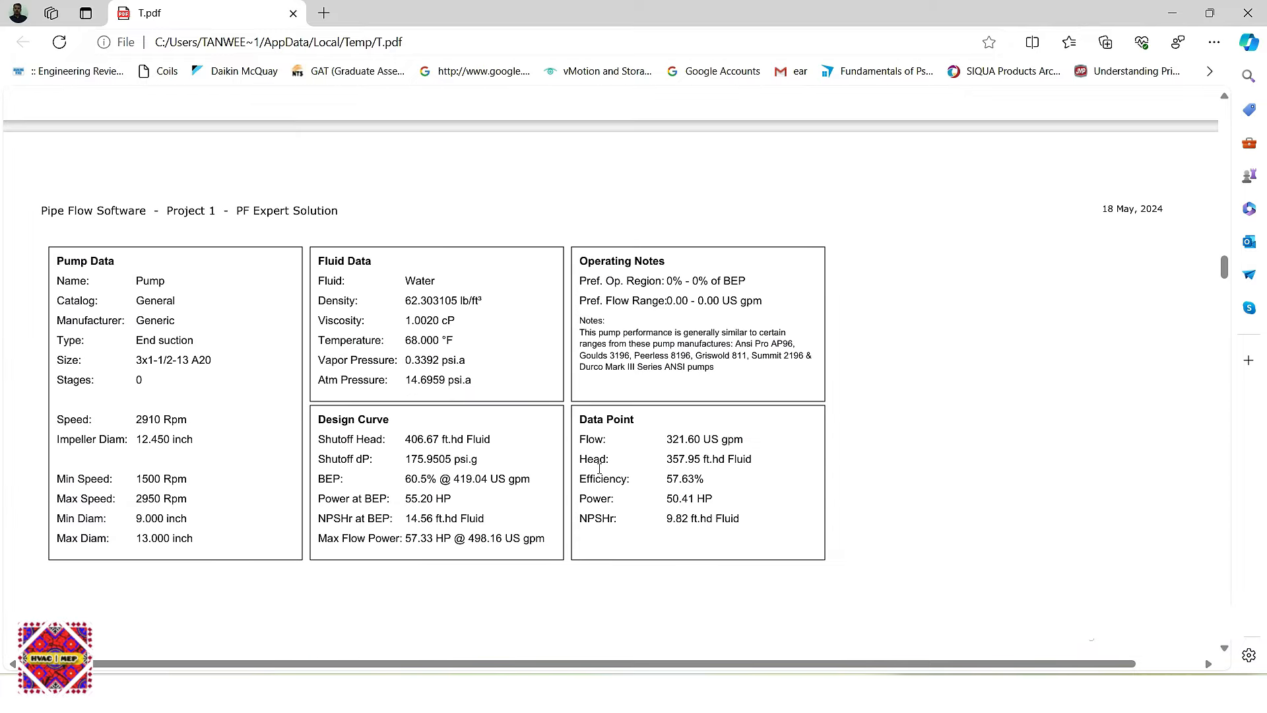
scroll(603, 486, down, 15)
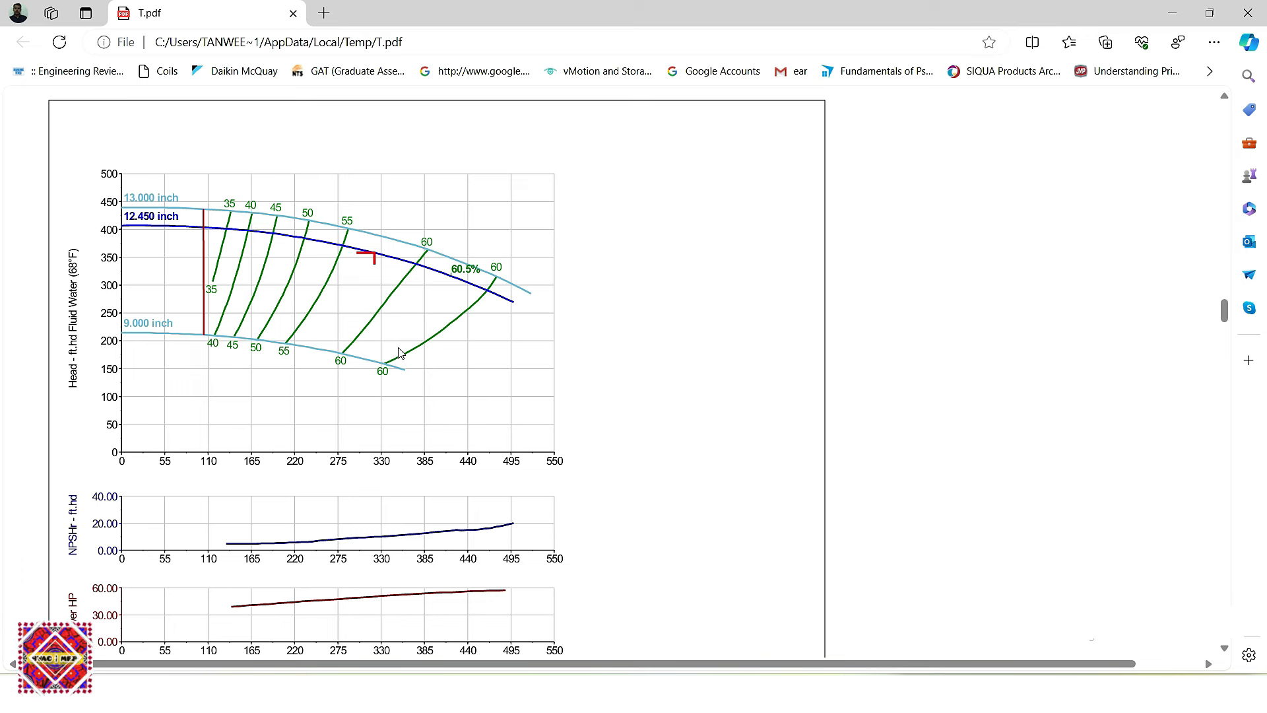
scroll(370, 357, down, 12)
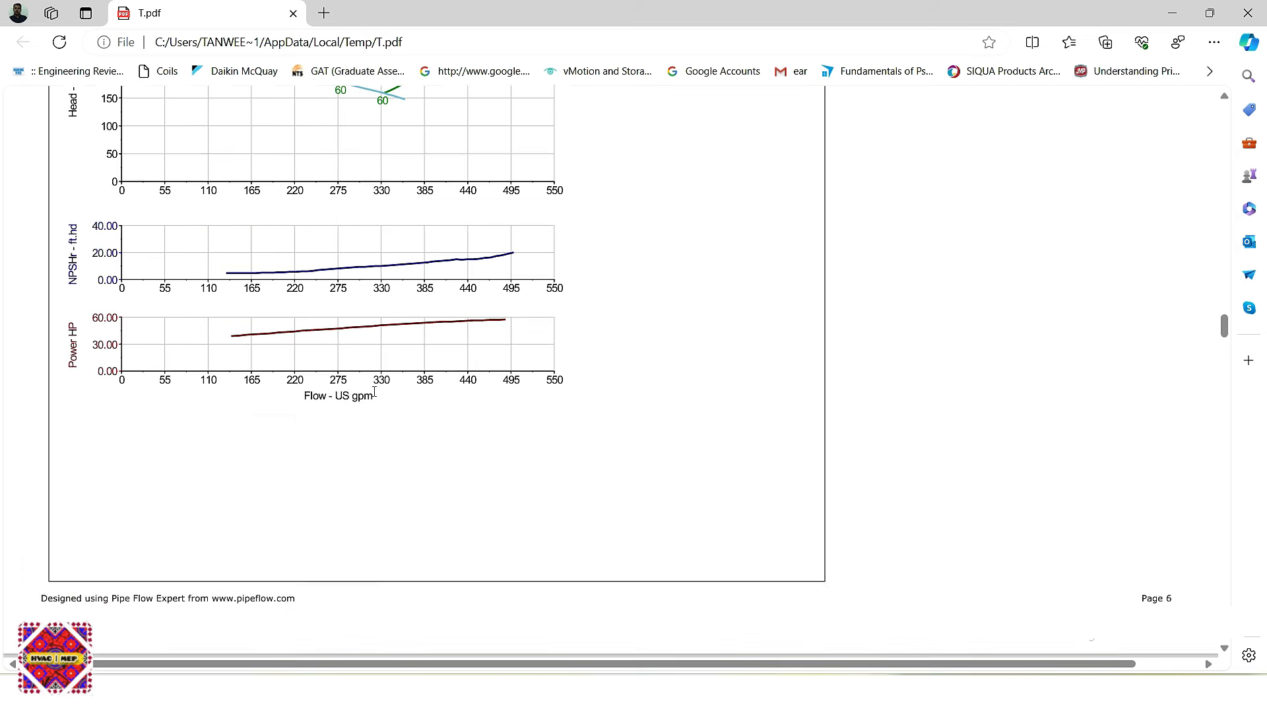
Examine the pipe, control valve, node and energy data pages through to the end of the PDF report.
scroll(311, 424, down, 14)
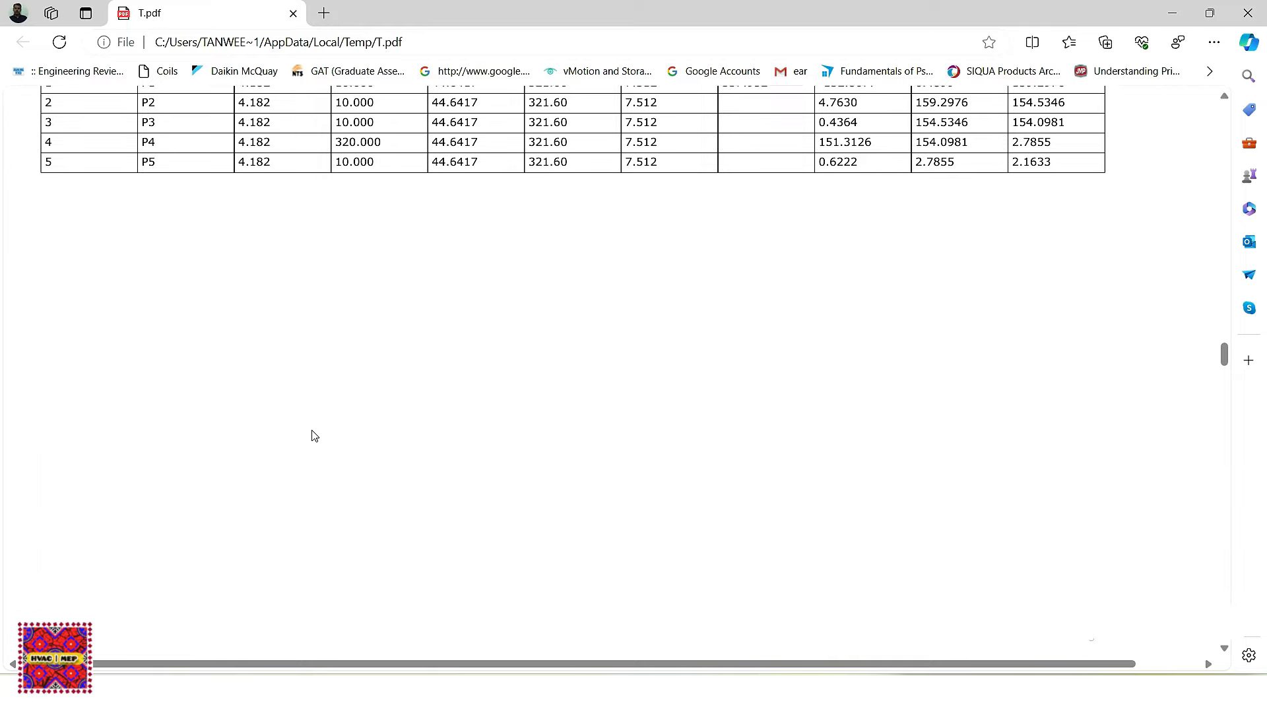
scroll(318, 438, up, 3)
scroll(328, 453, down, 15)
scroll(332, 455, down, 15)
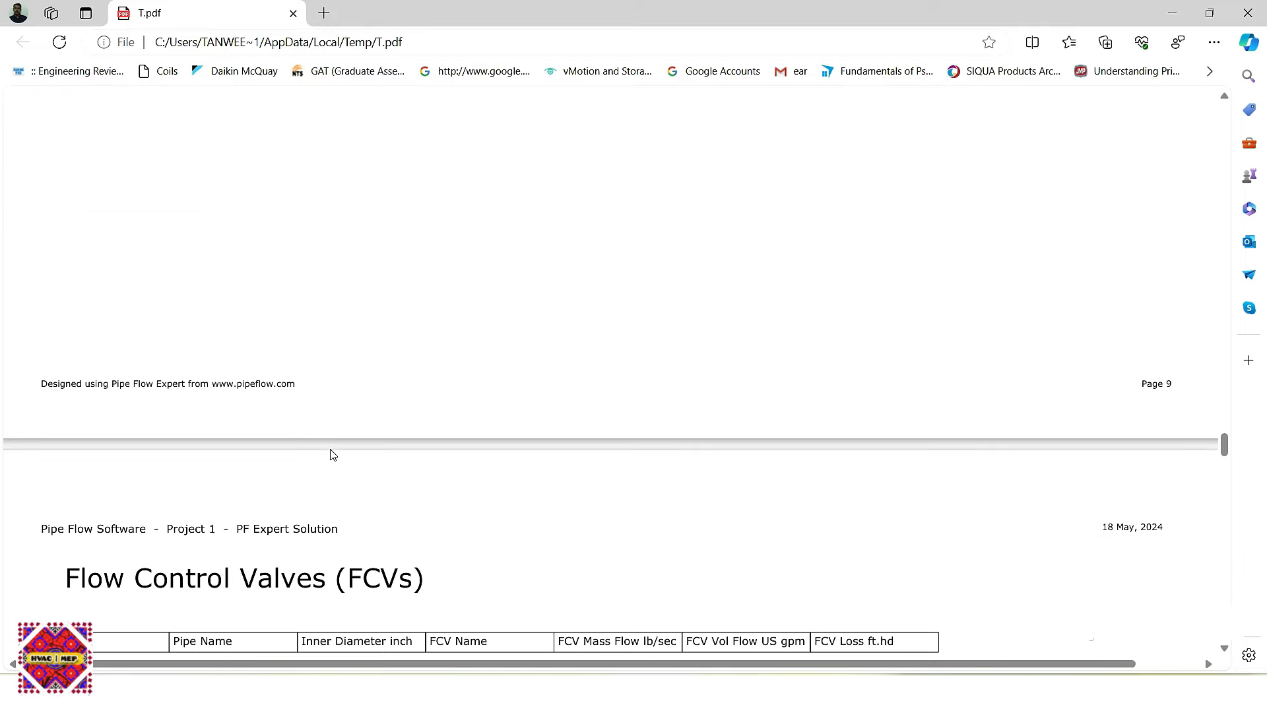
scroll(337, 456, down, 15)
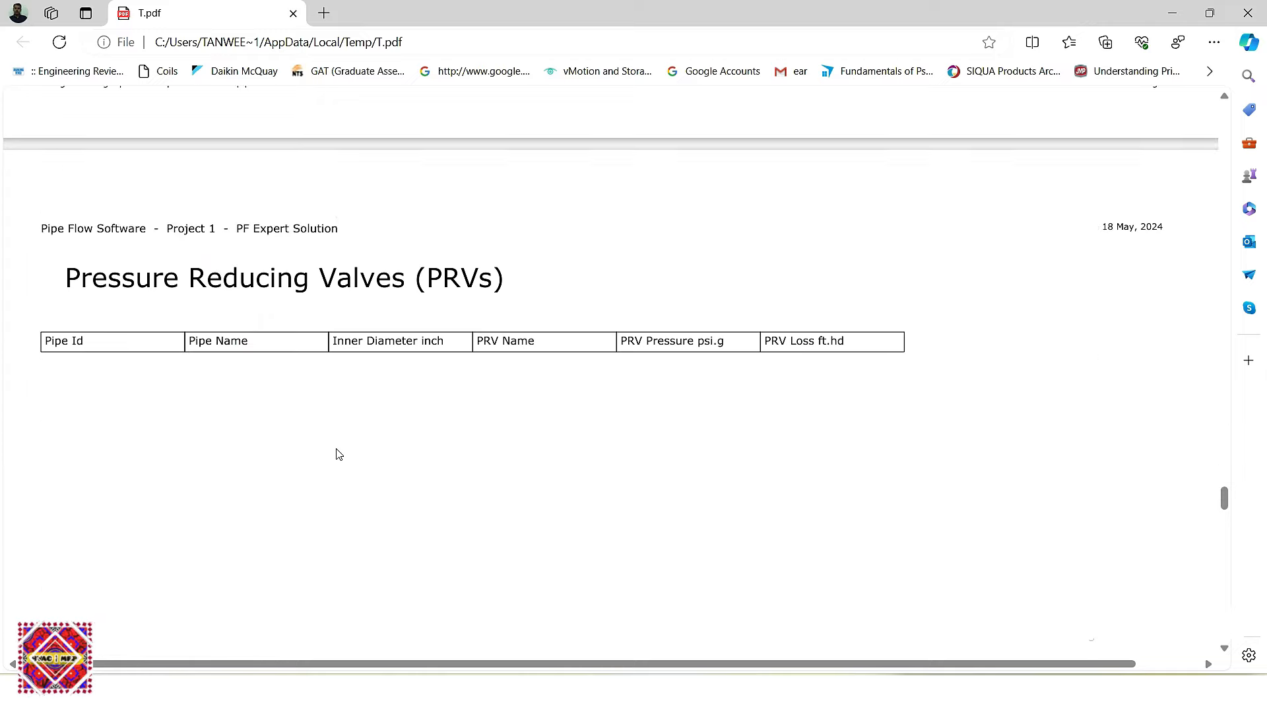
scroll(343, 455, down, 15)
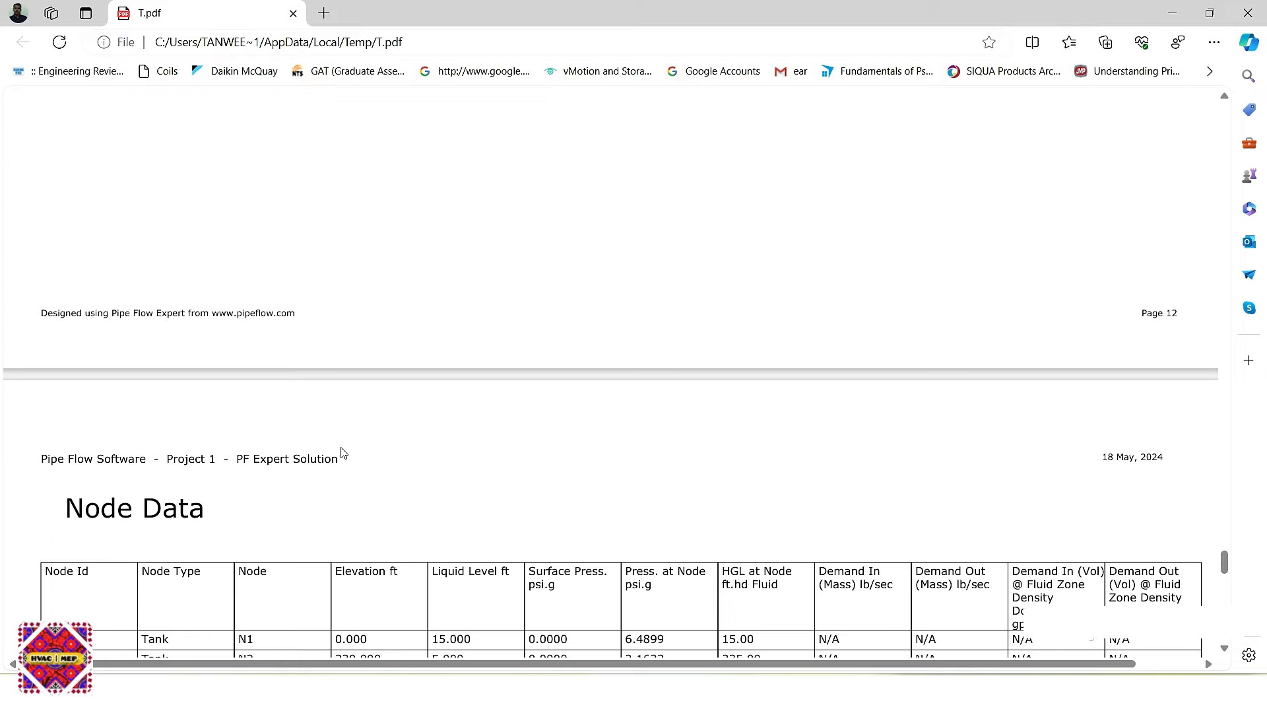
scroll(345, 449, down, 10)
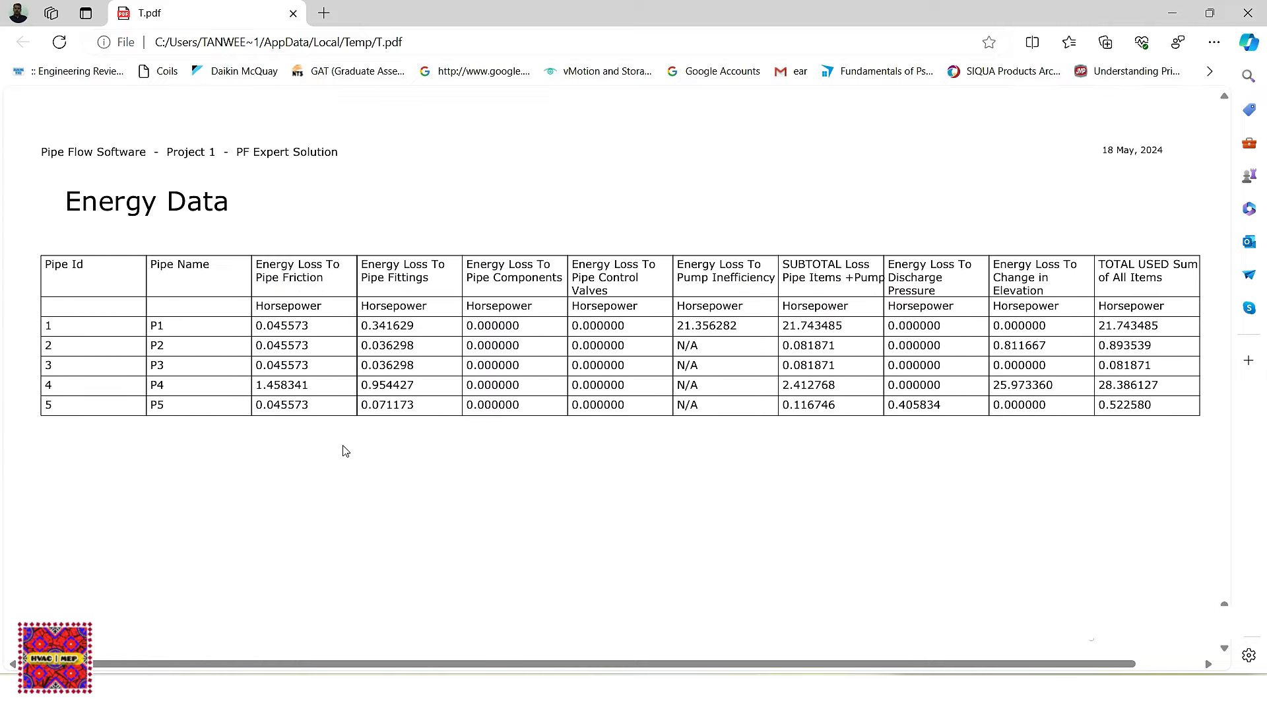
scroll(350, 447, up, 8)
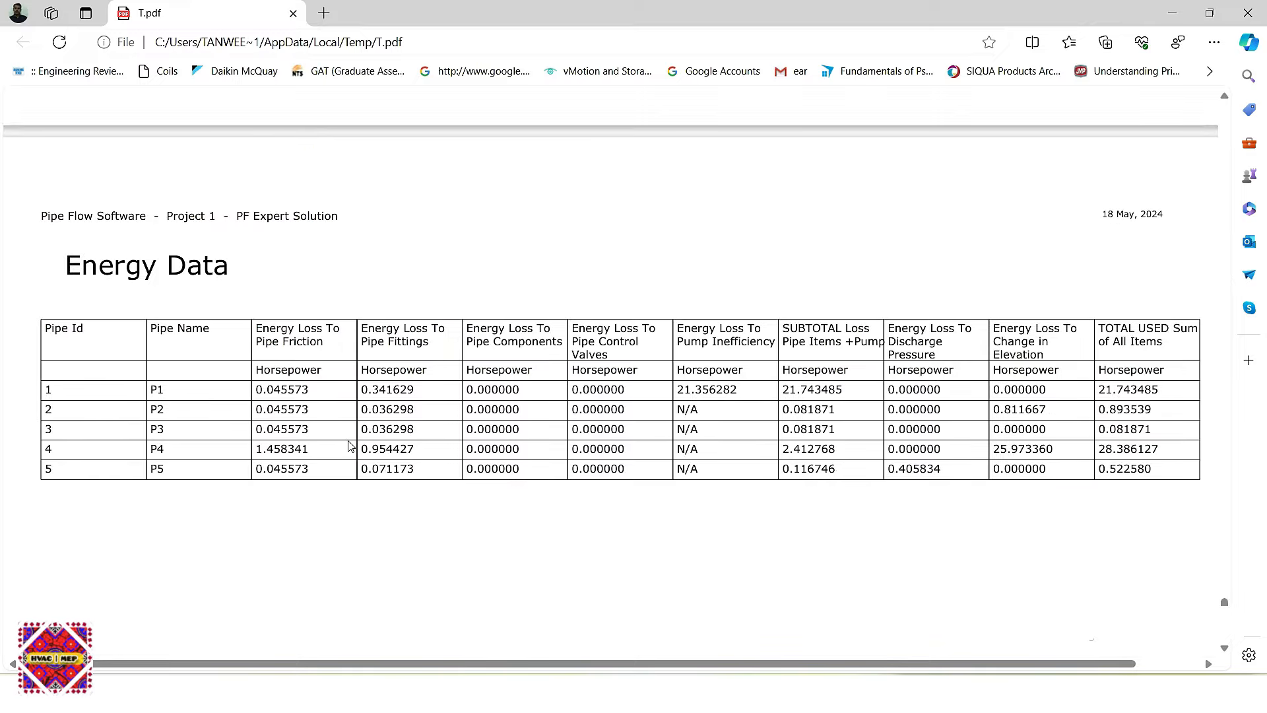